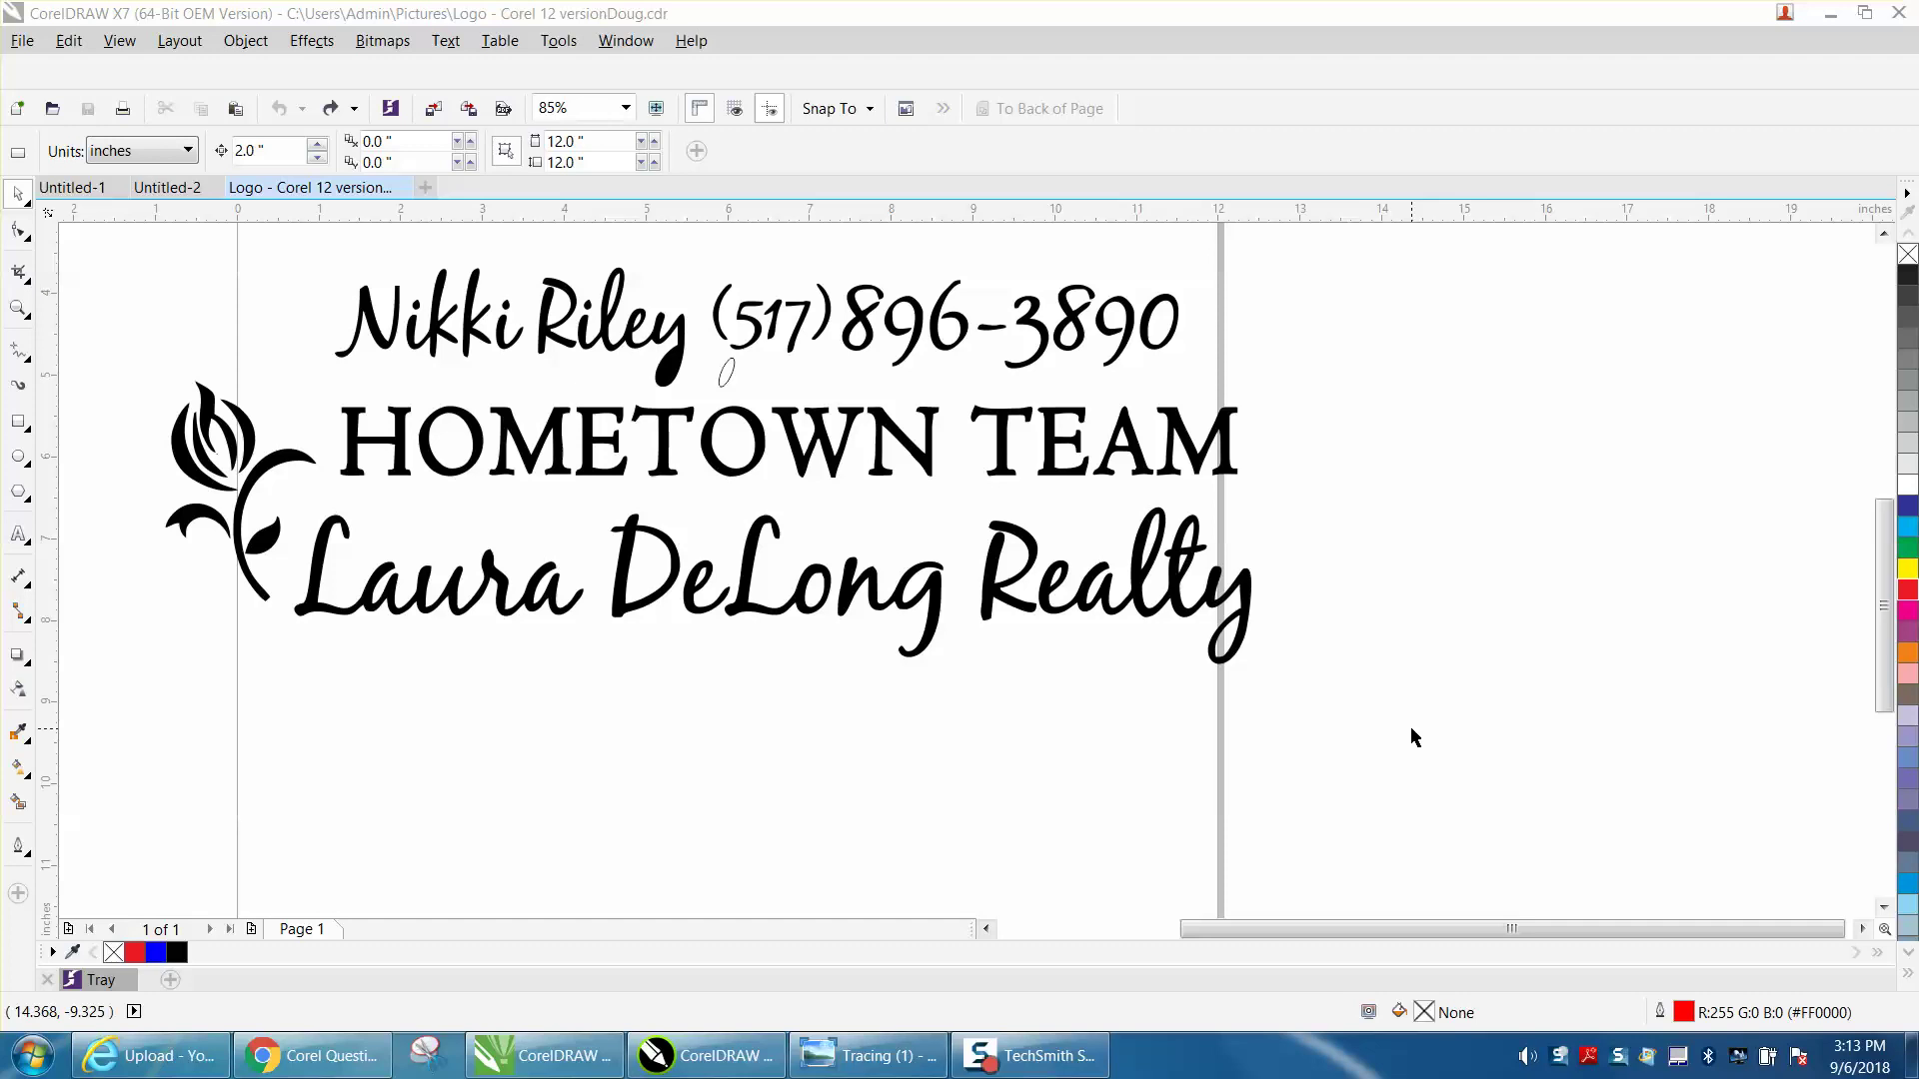
- Zoom to 118% on the logo lettering and compare it with the PowerTRACE Tracing screenshot
click(19, 309)
drag(124, 262, 1444, 716)
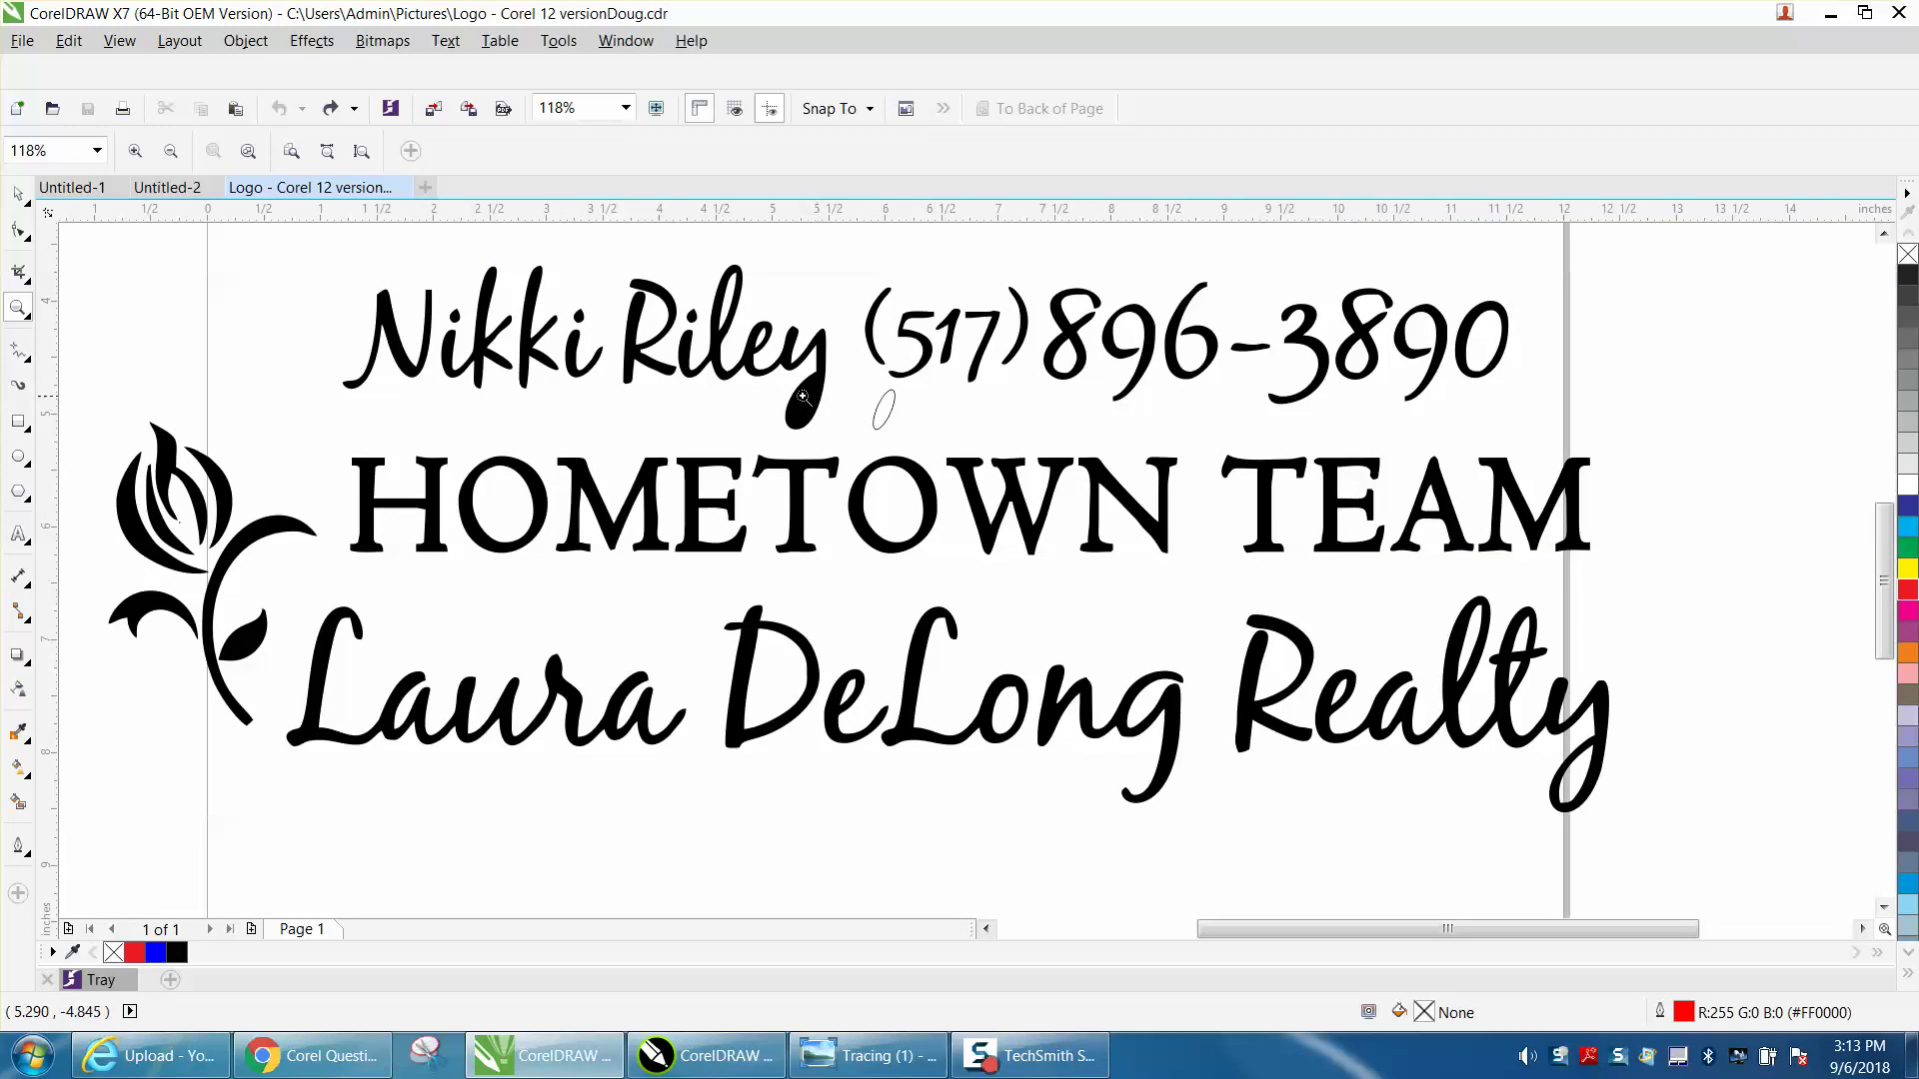
click(867, 1055)
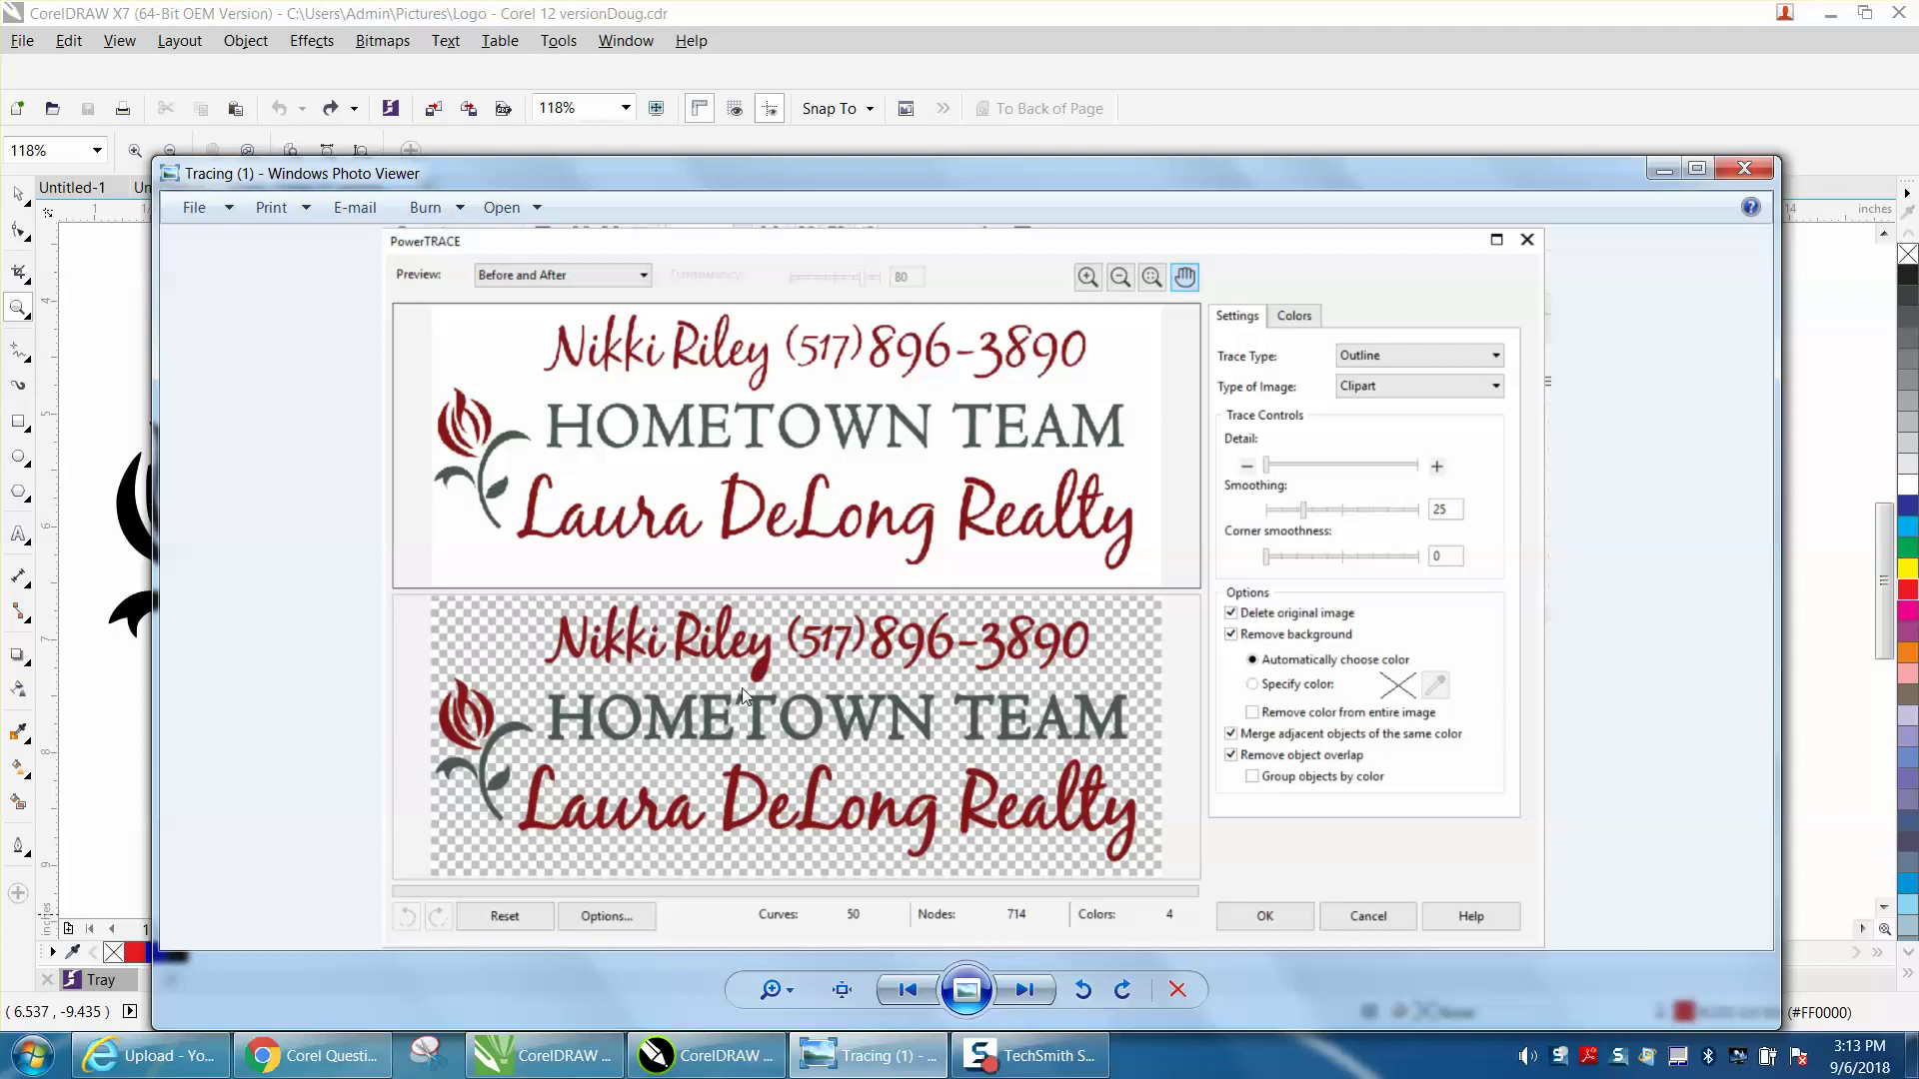
click(1744, 168)
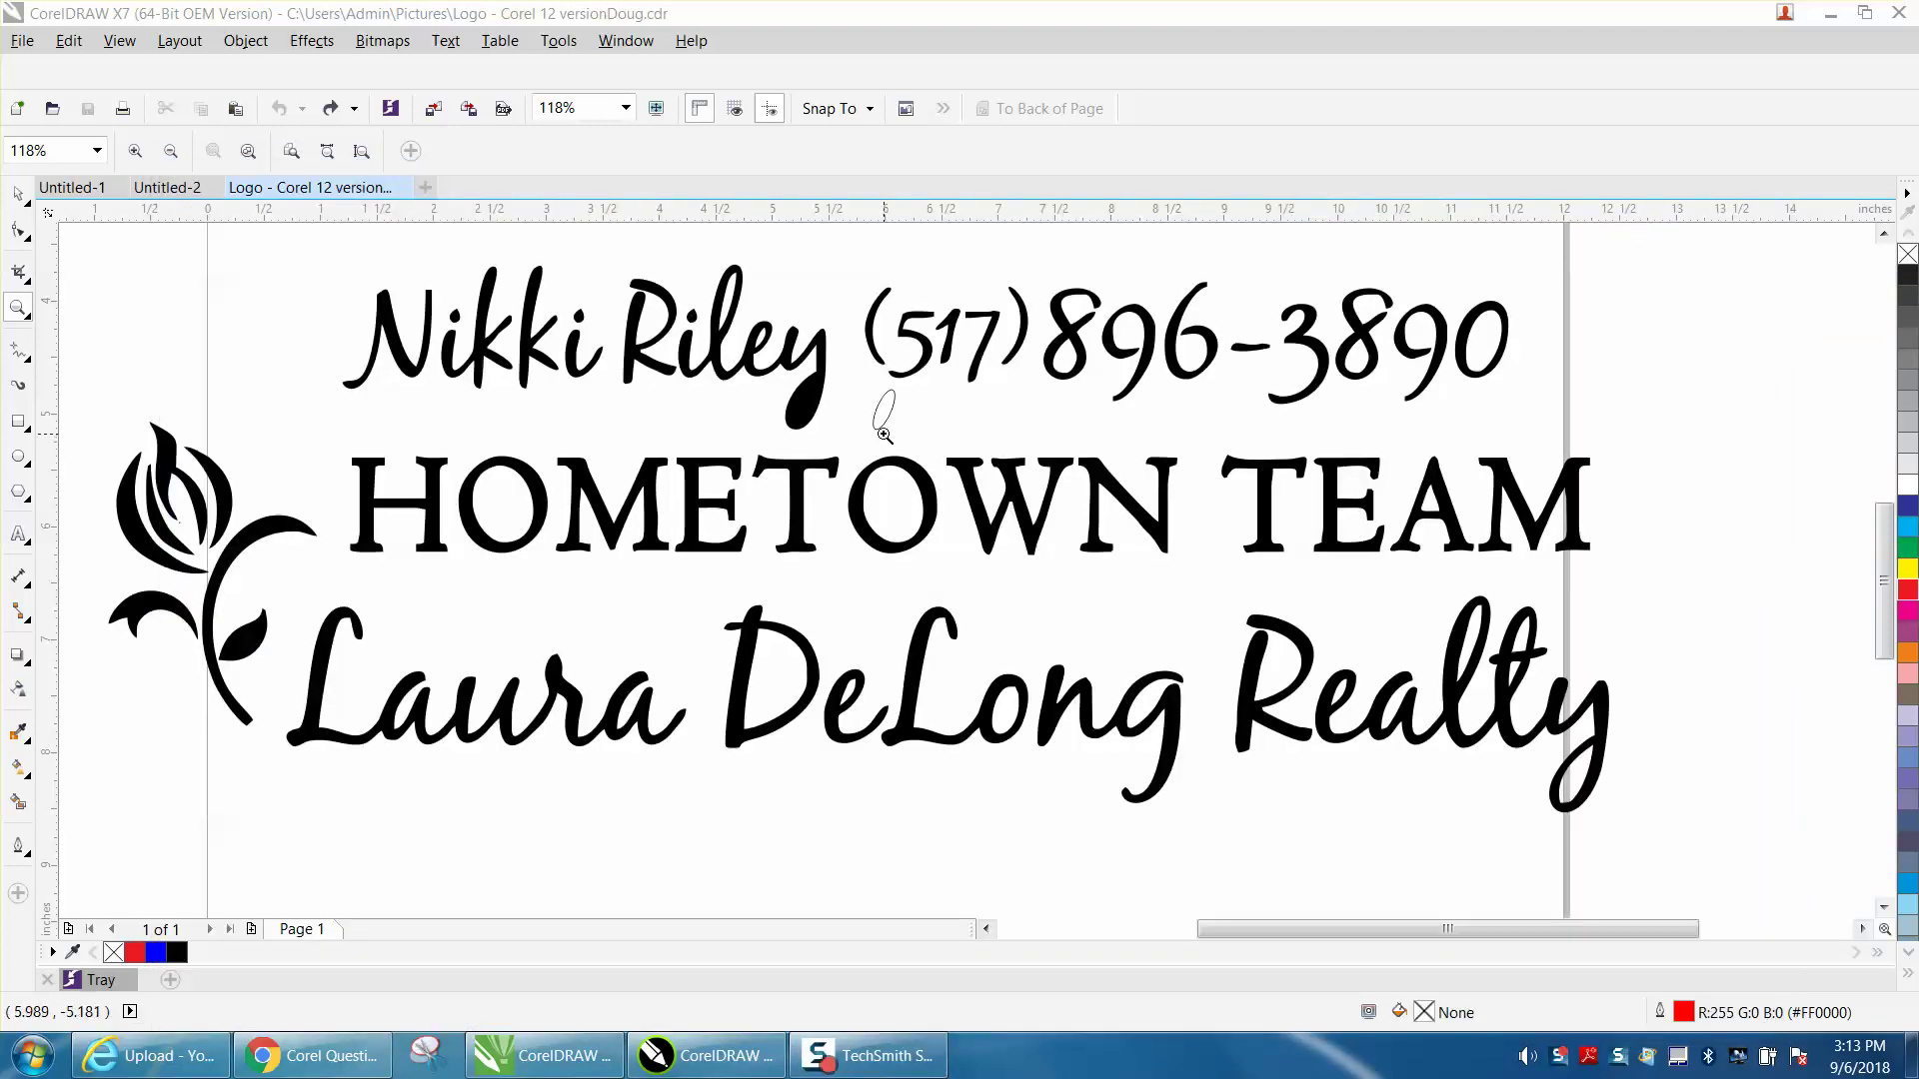
click(16, 196)
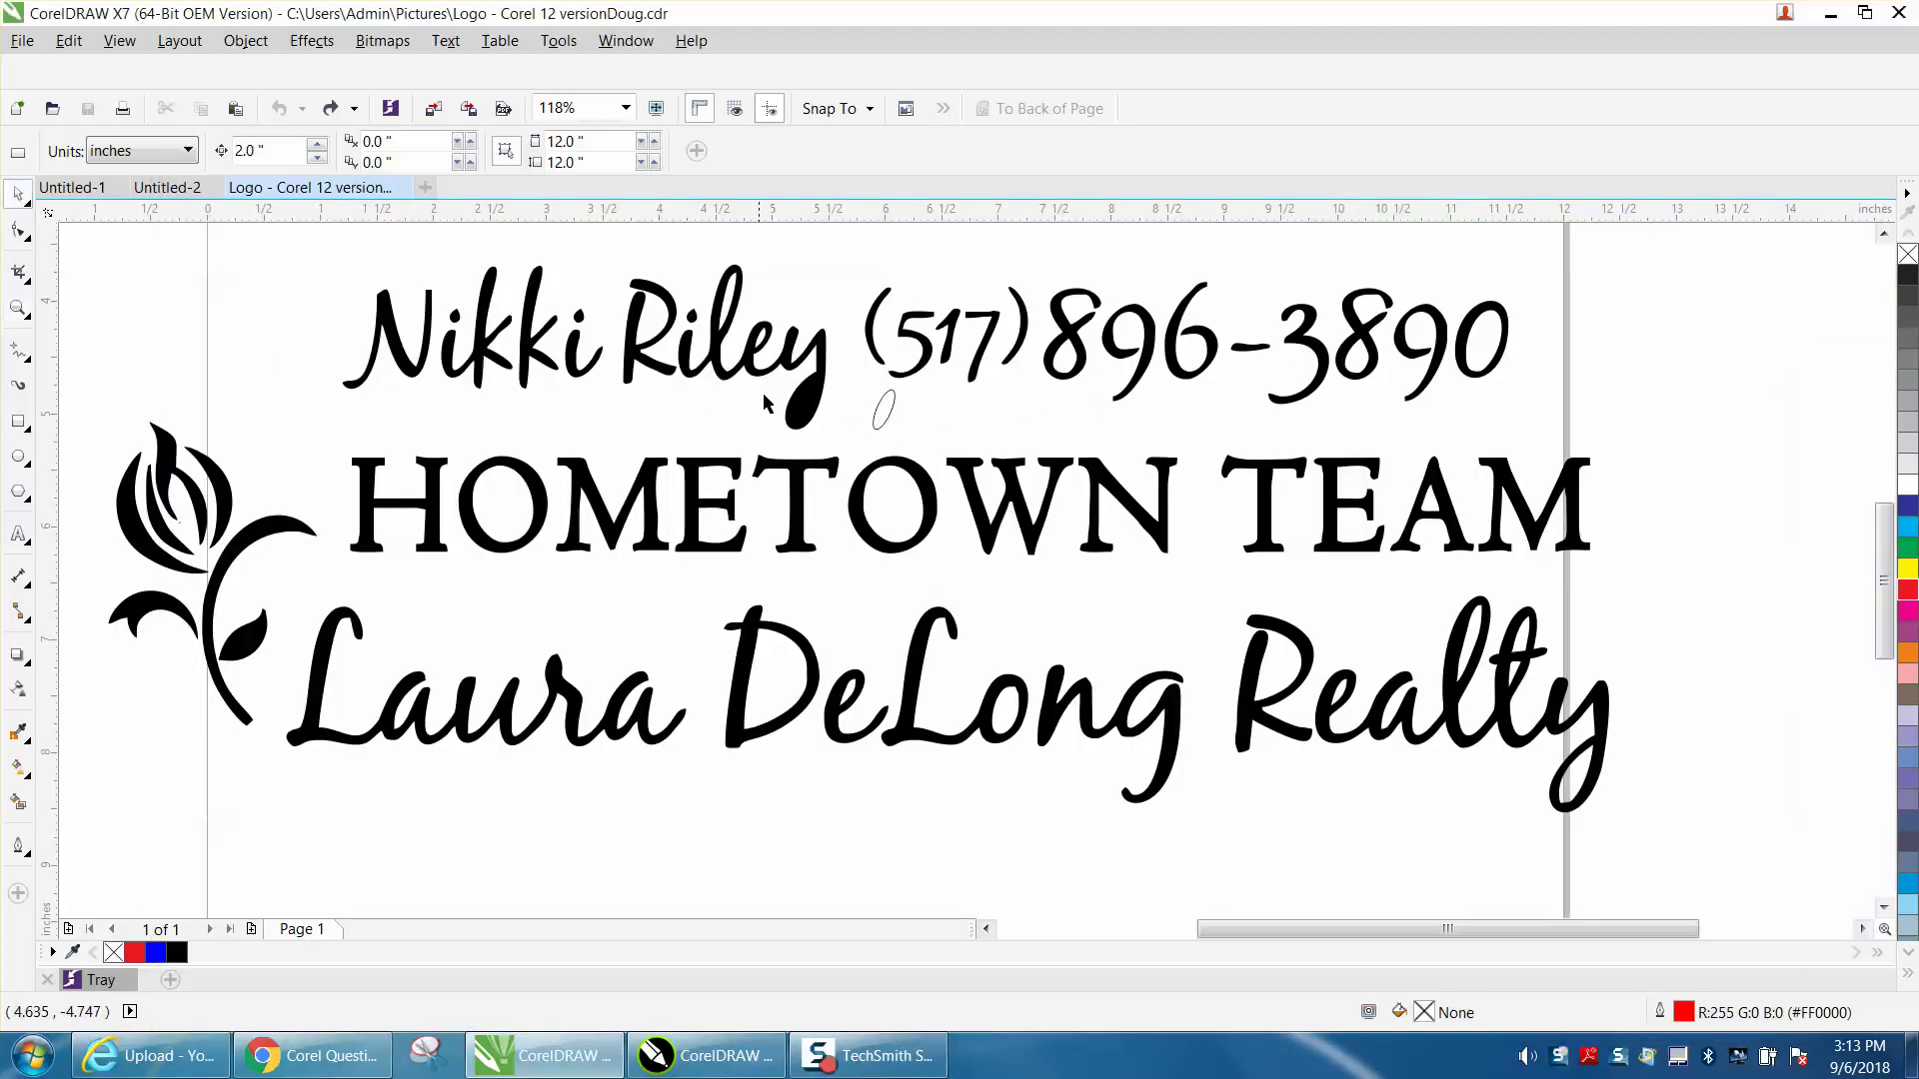
- Strip the fill from Riley's 'iley', outline it red, and move the small loop above the name
click(886, 413)
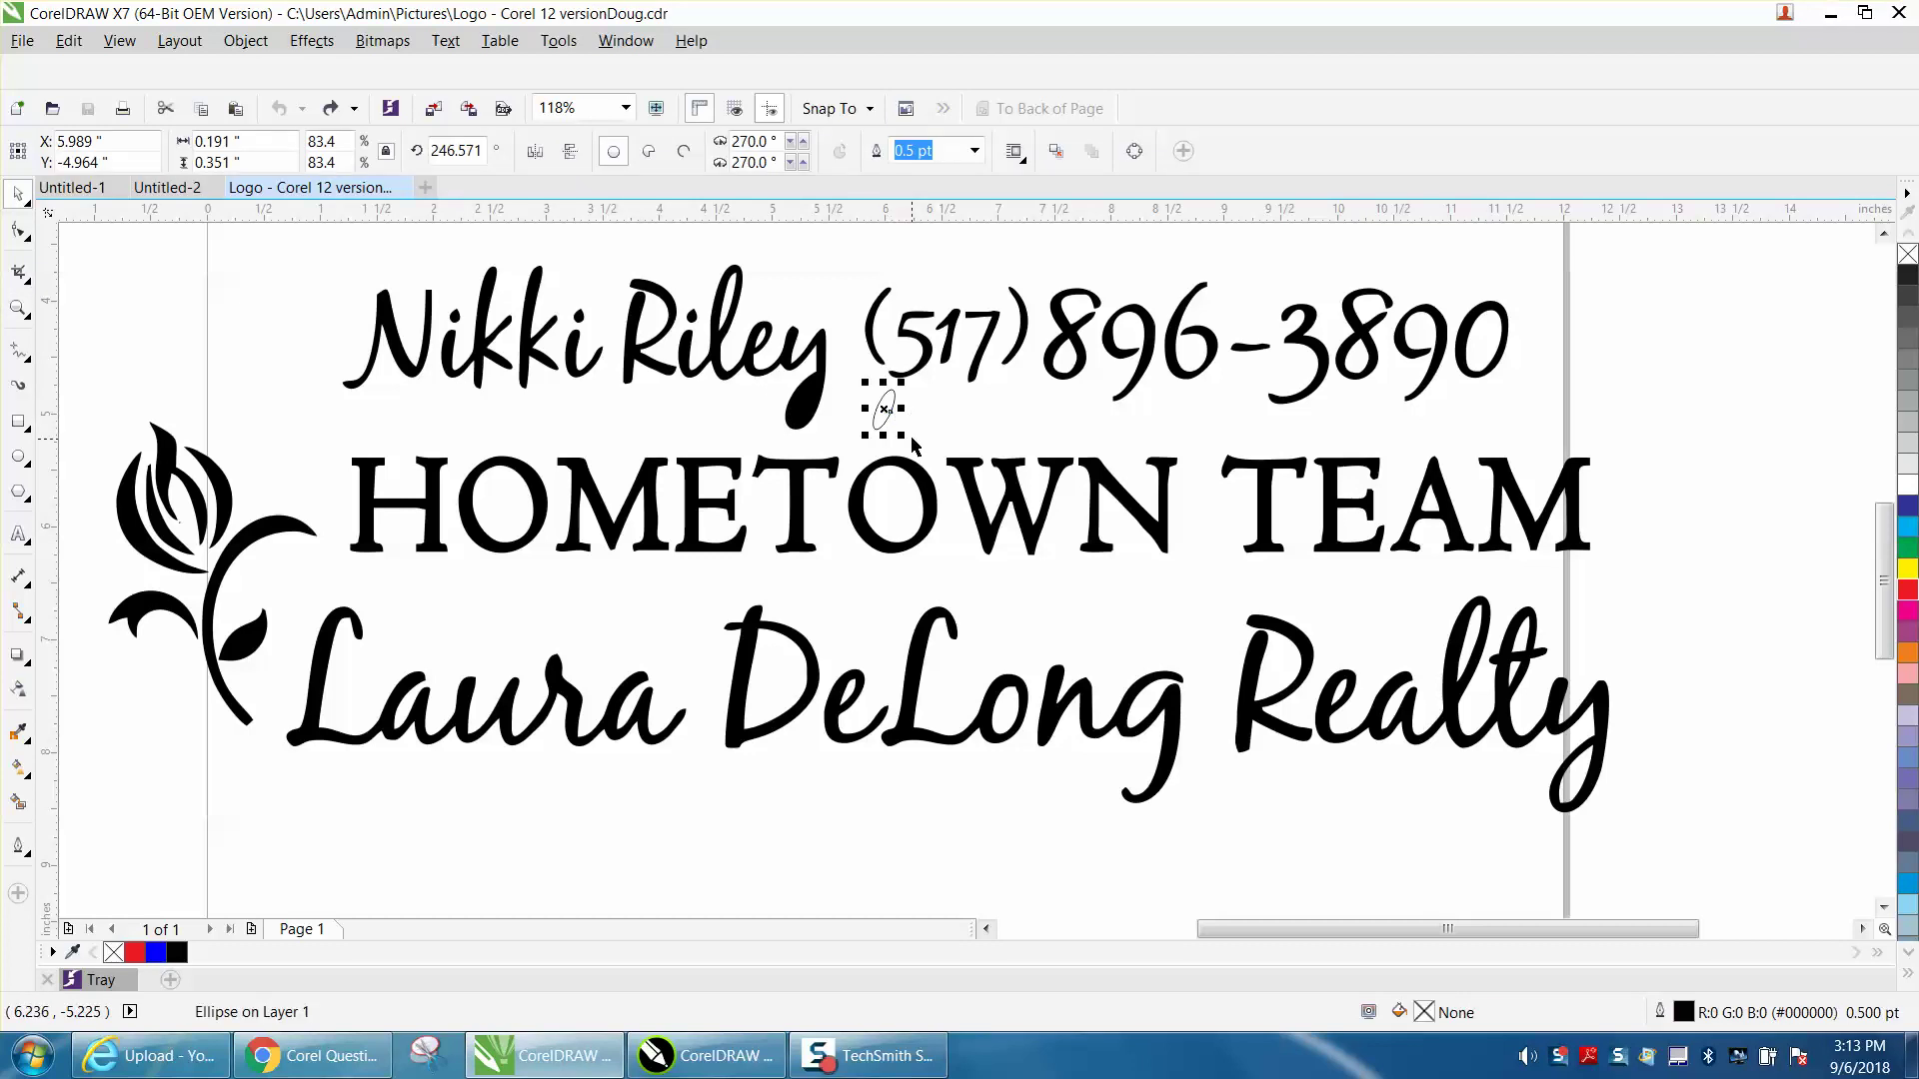
drag(880, 413, 811, 410)
click(810, 405)
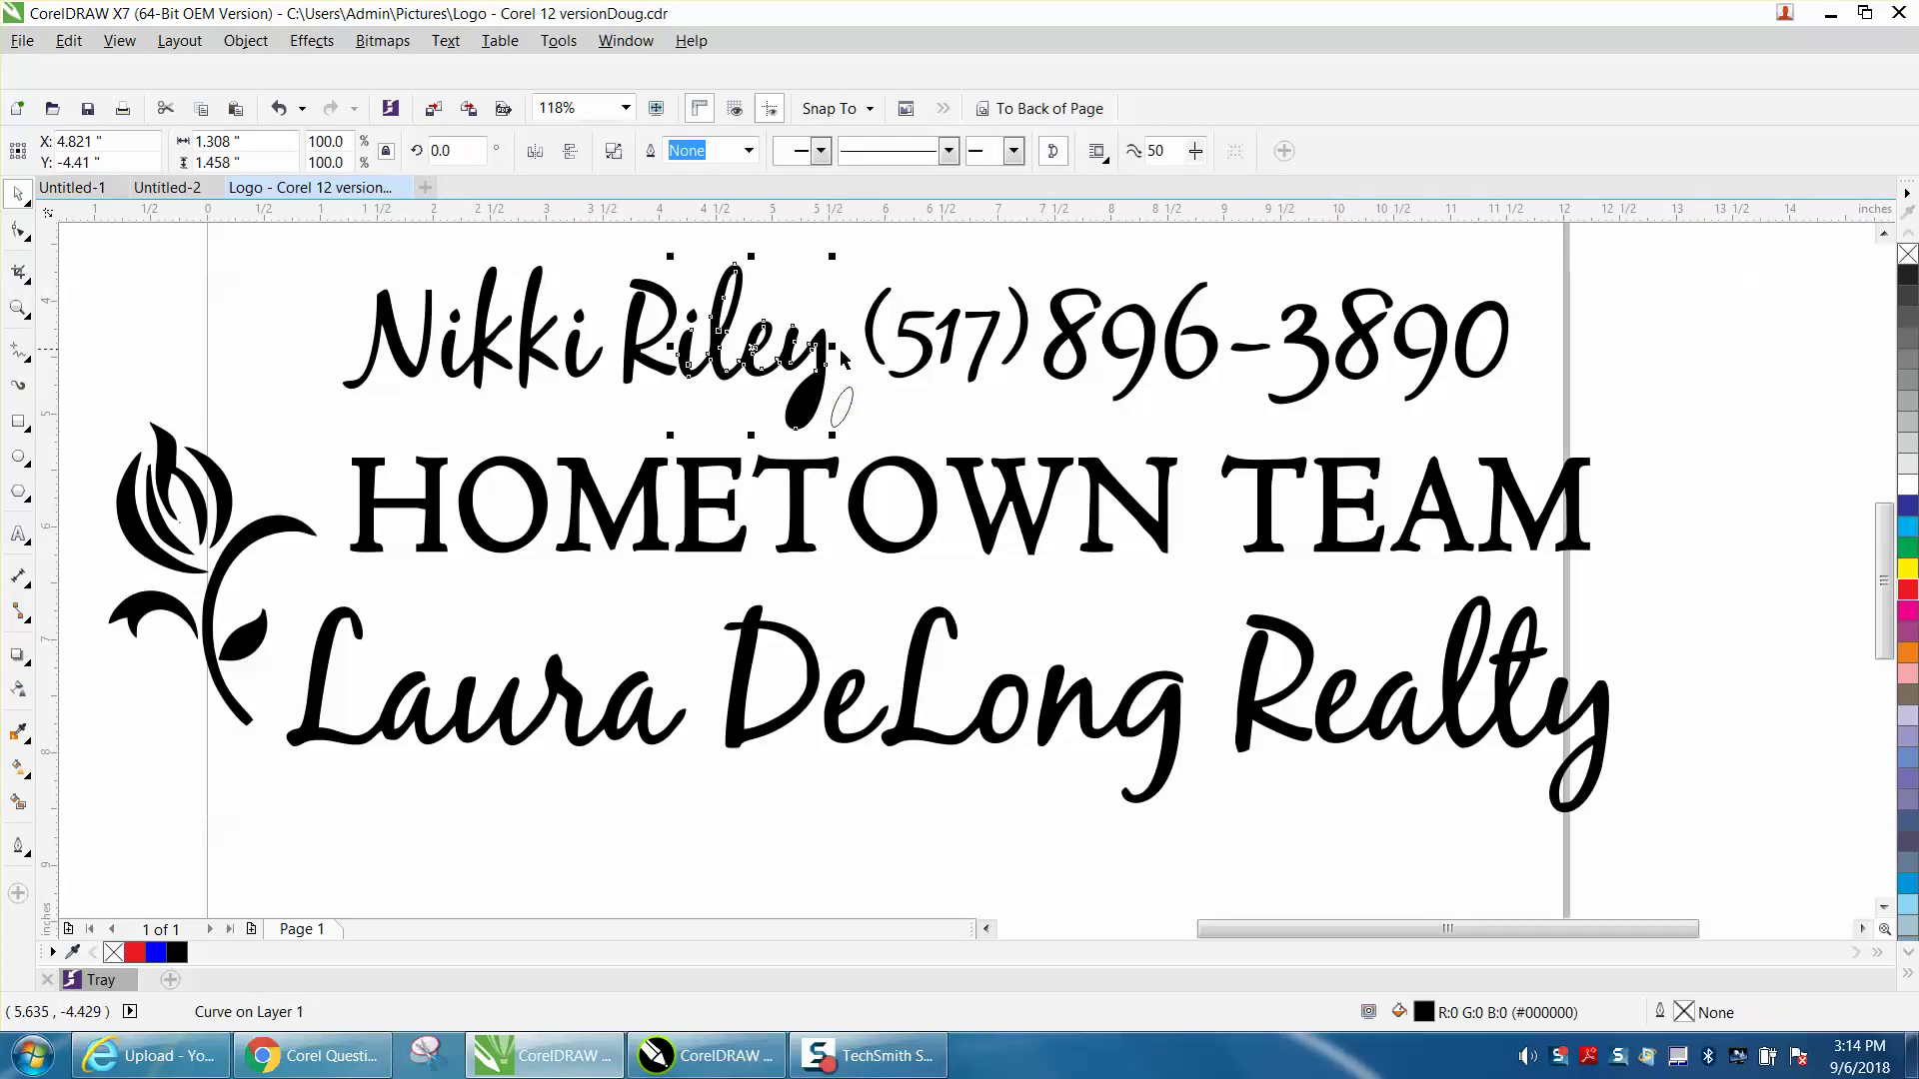
click(1907, 255)
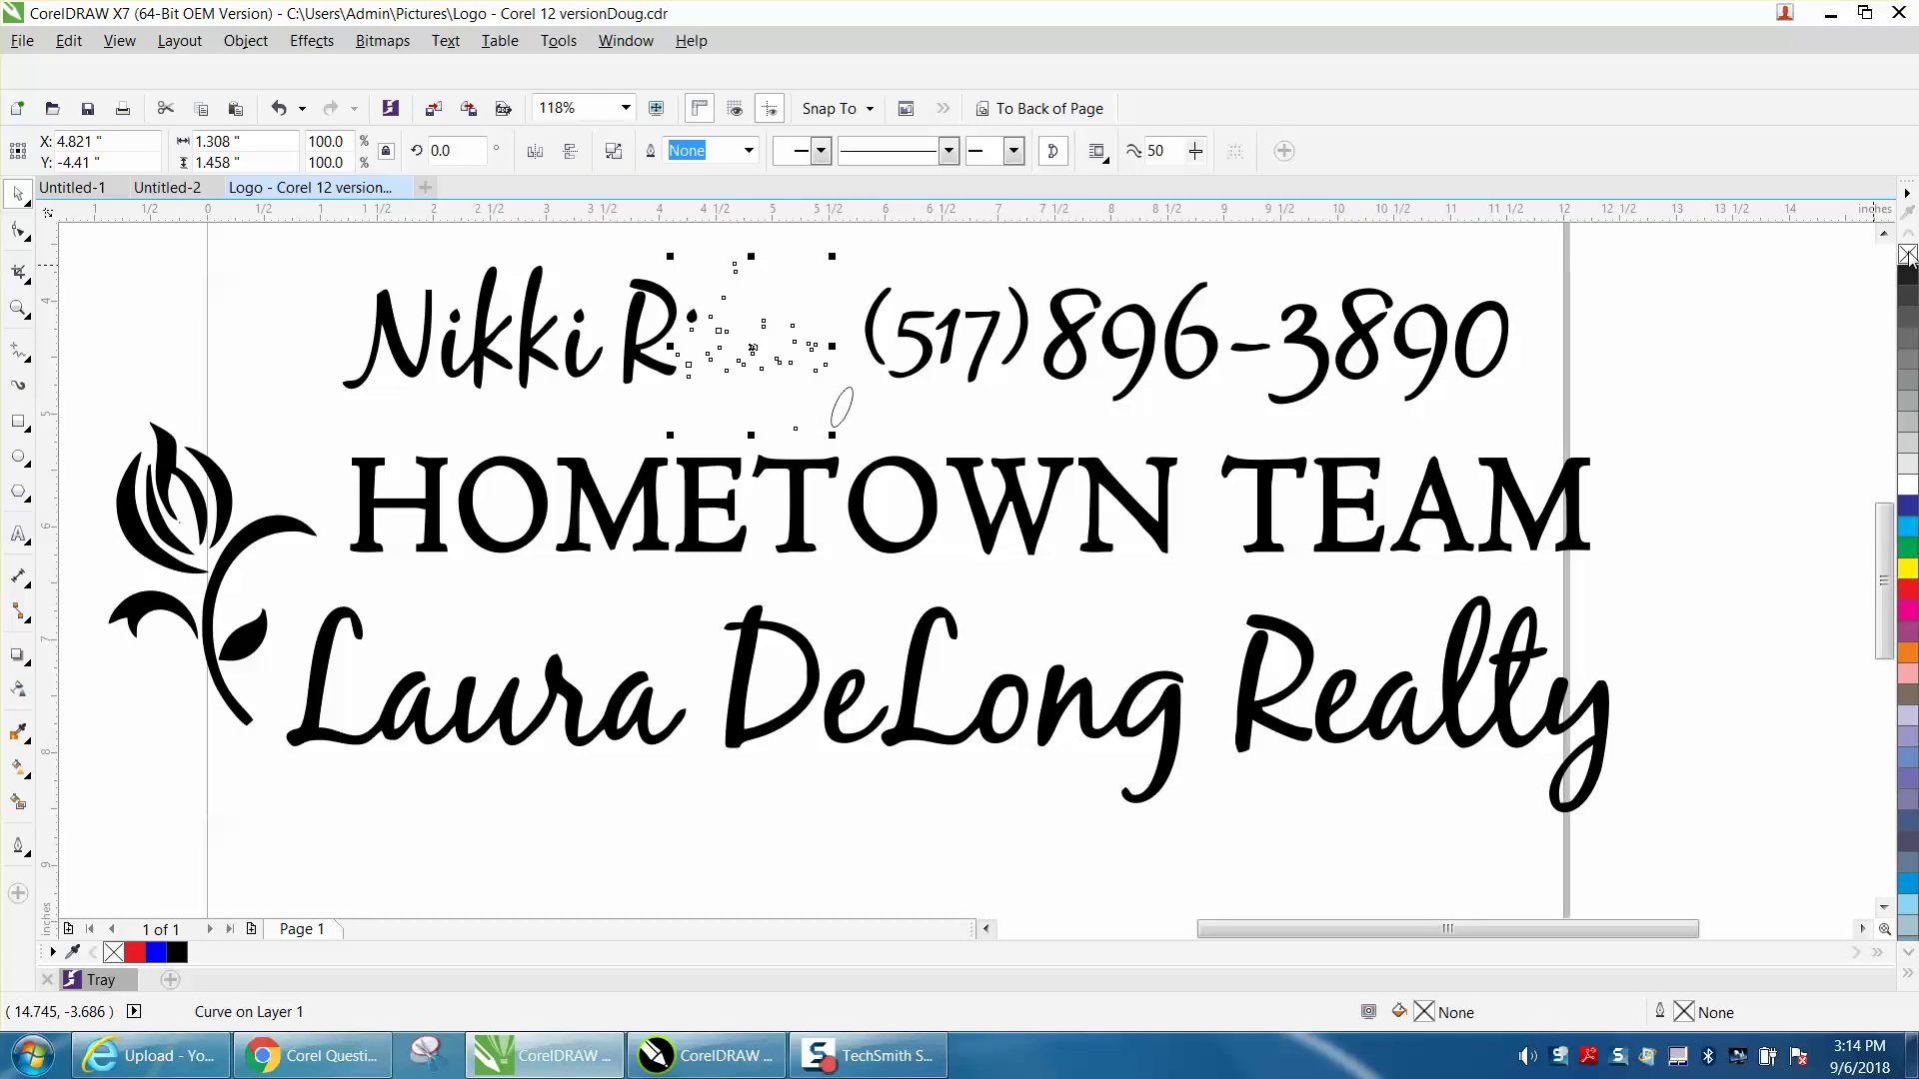
right_click(1909, 599)
click(1746, 544)
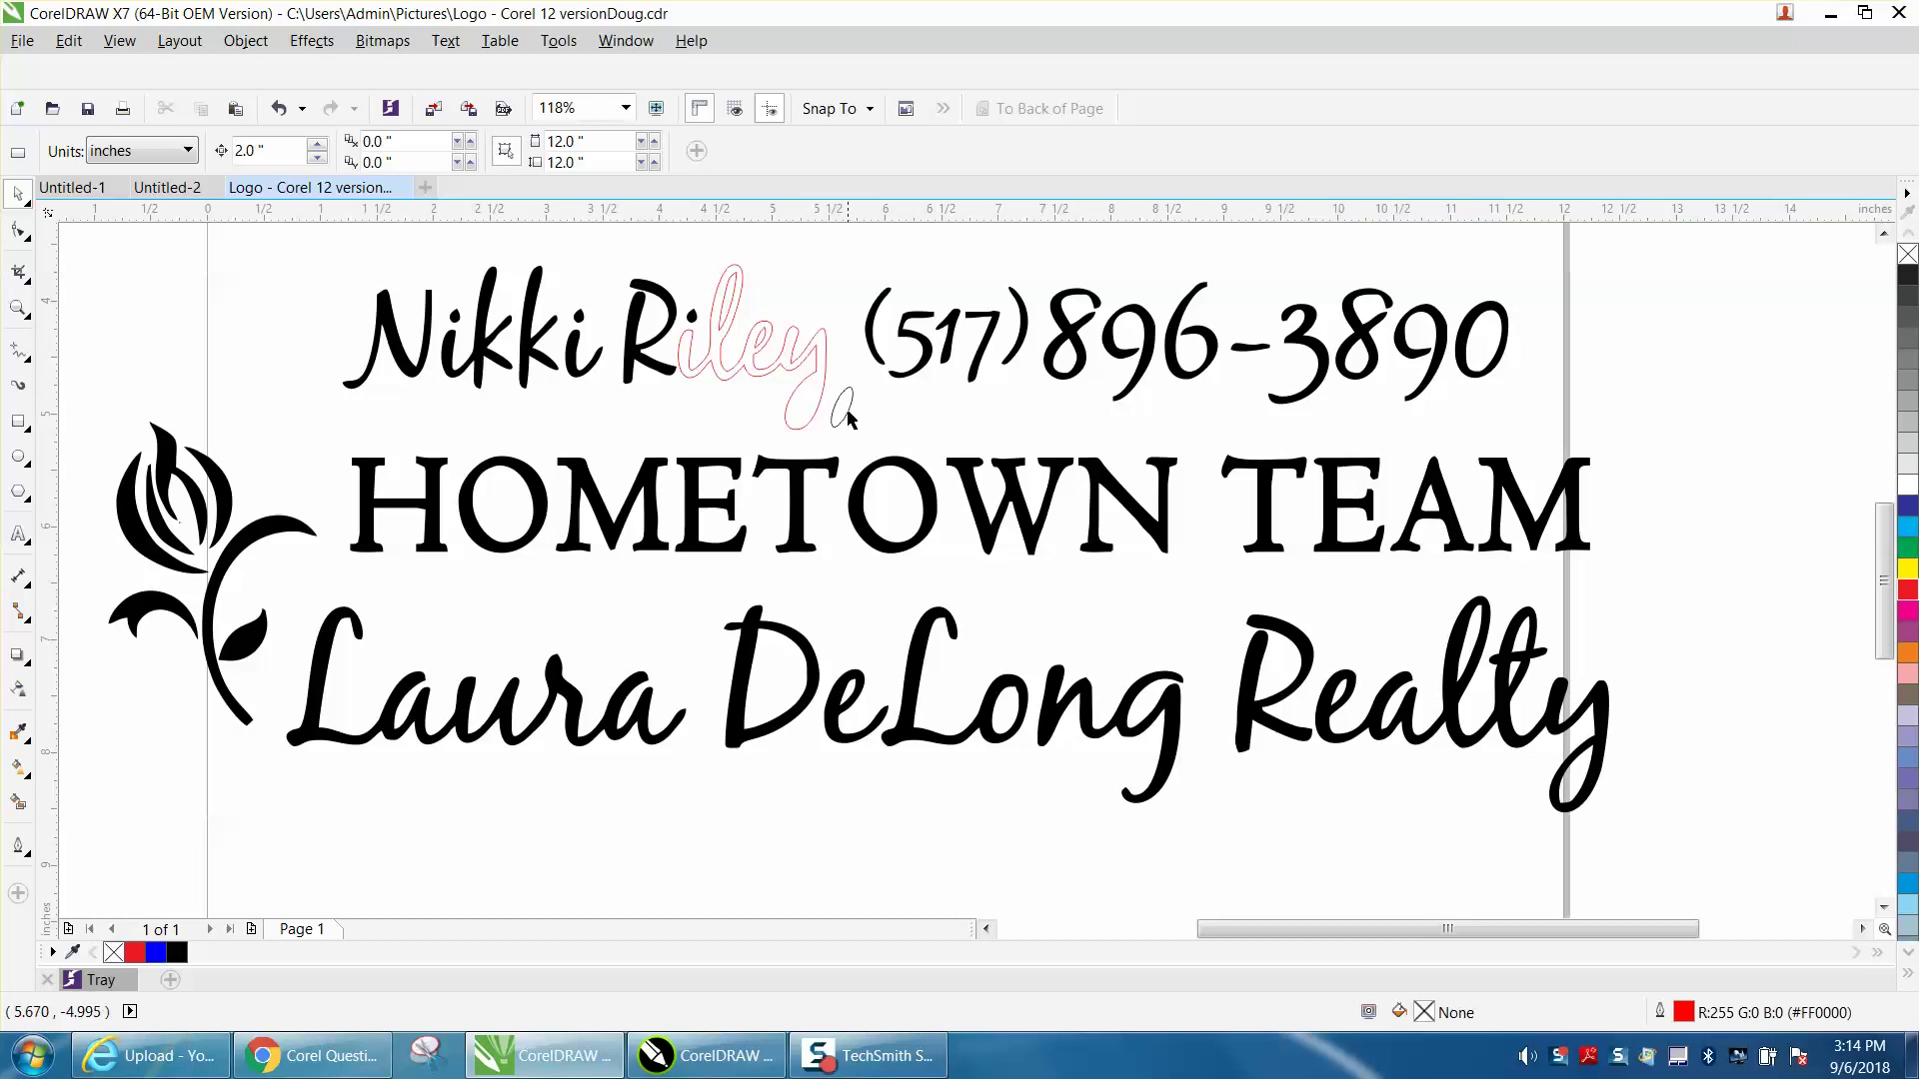
drag(840, 404, 845, 266)
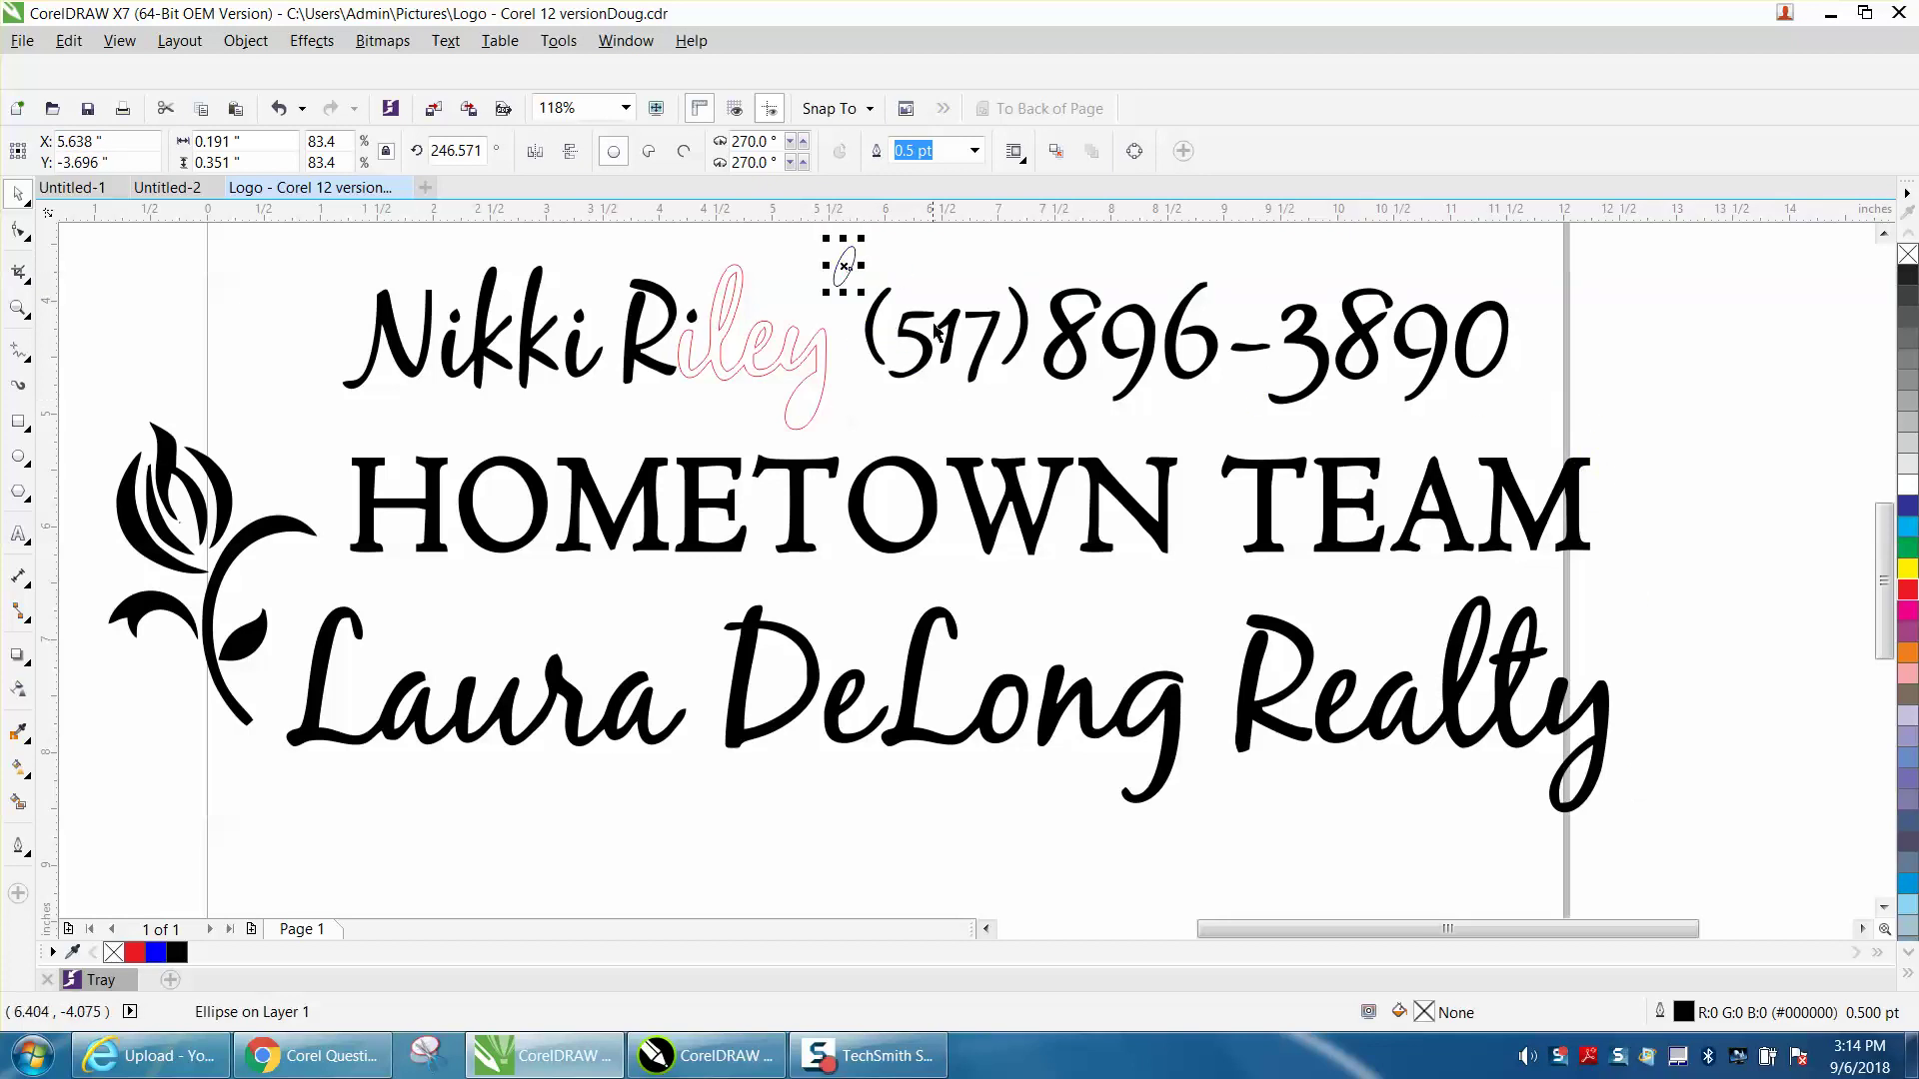
- Give 'ealty' no fill and a red hairline outline, then Break Curve Apart
click(1571, 760)
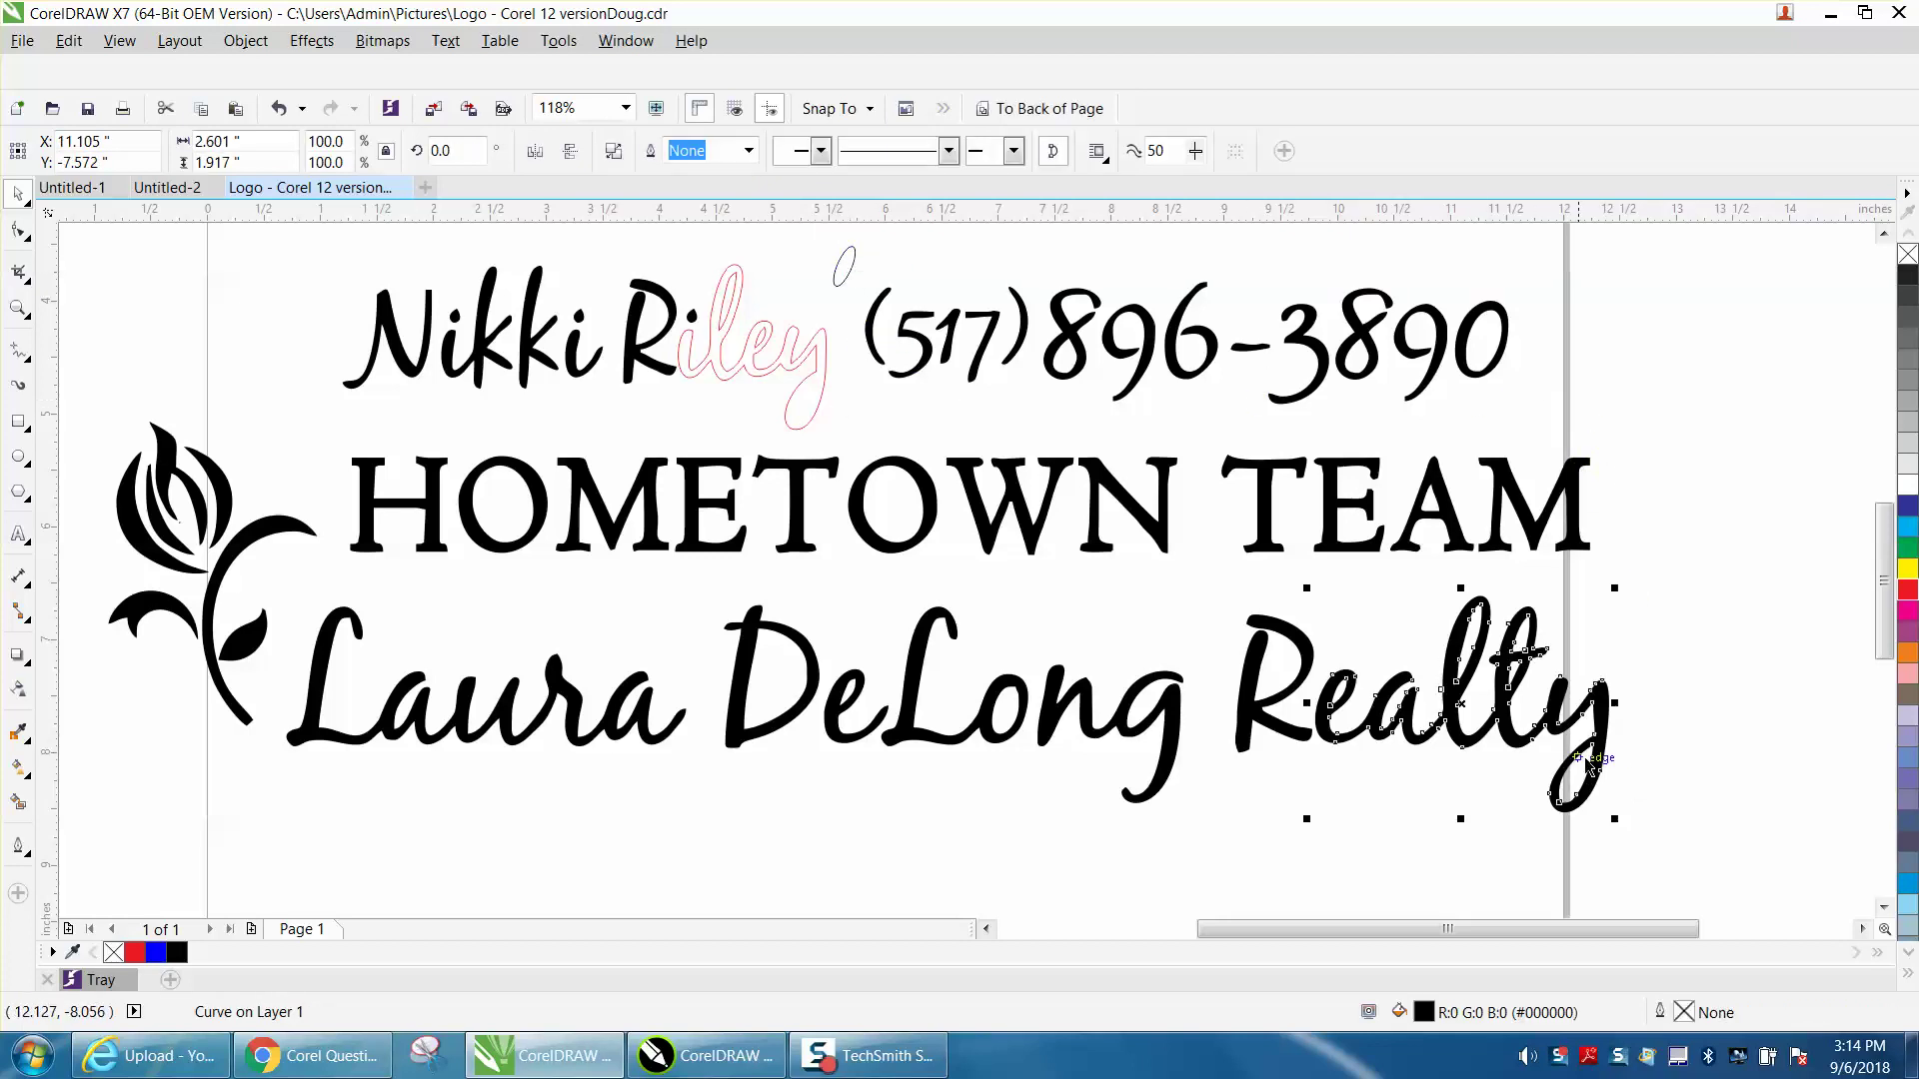
click(1908, 254)
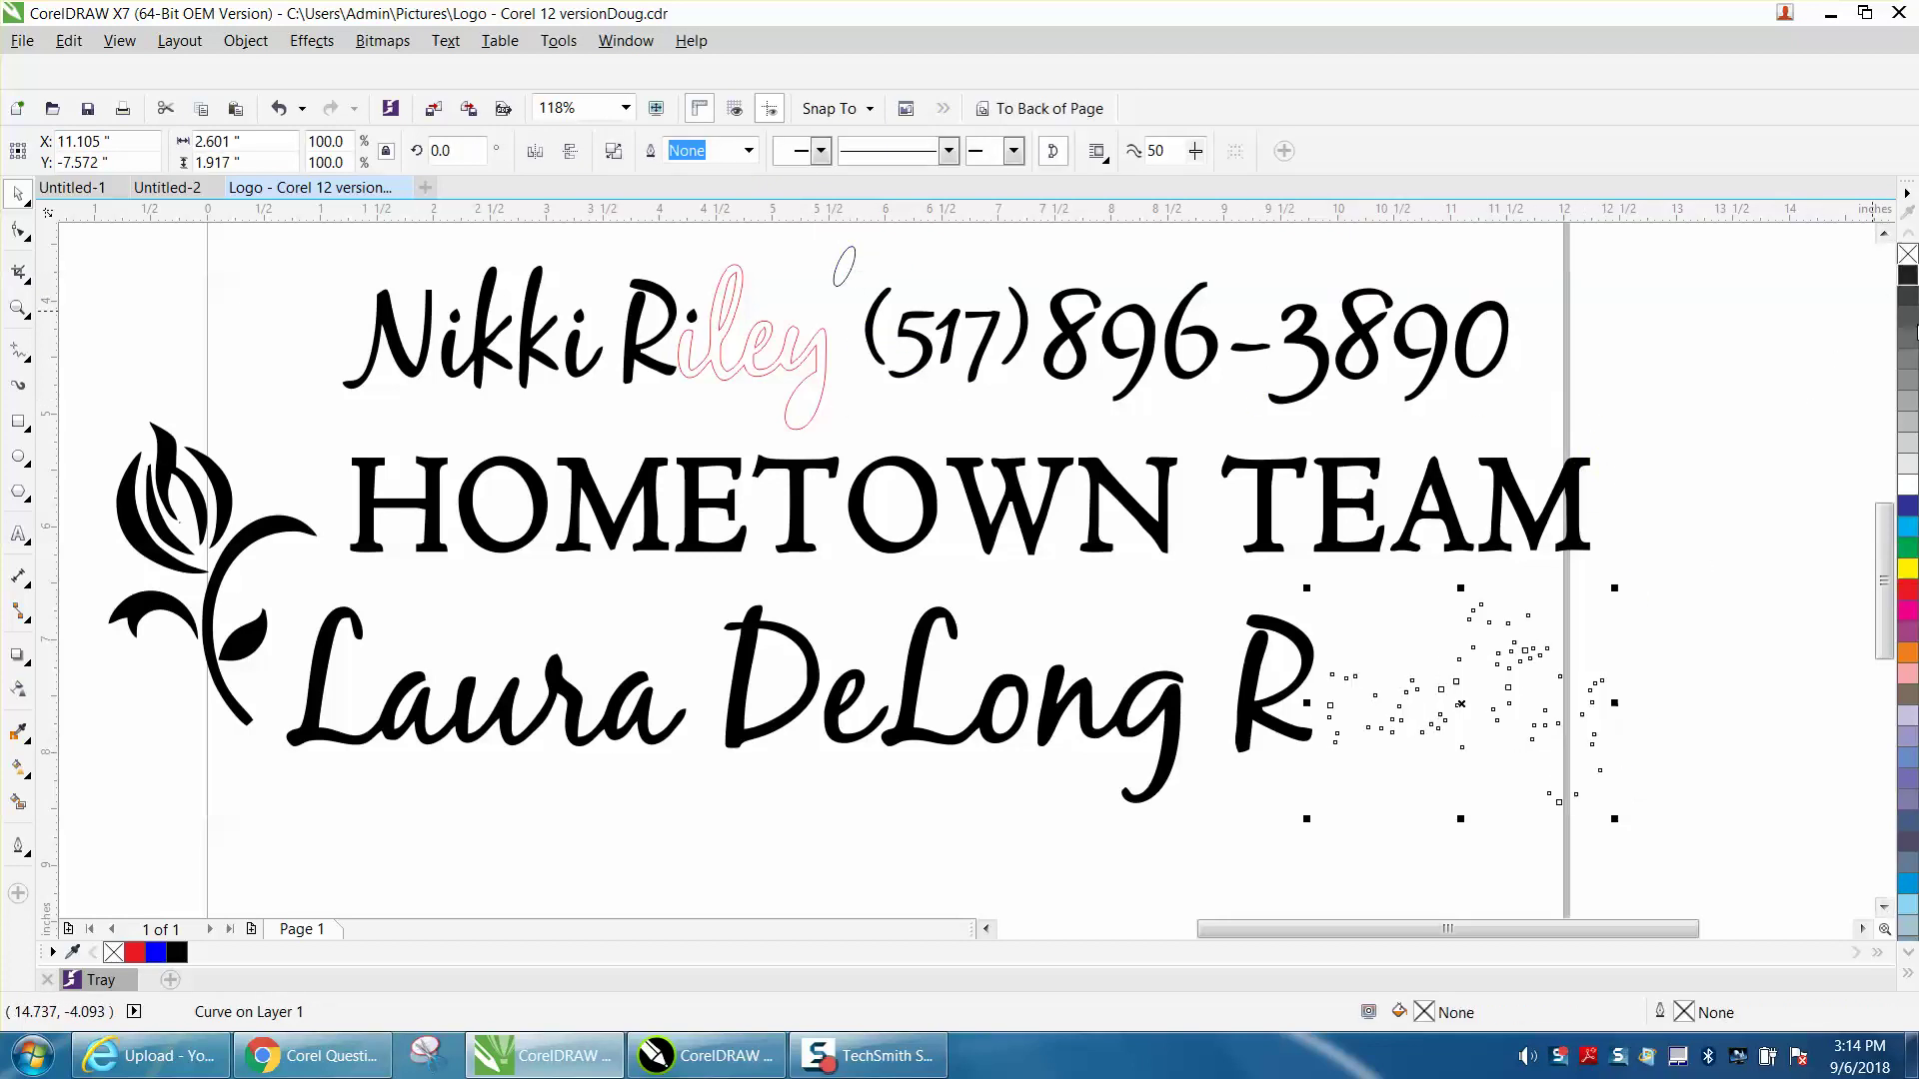
right_click(1908, 589)
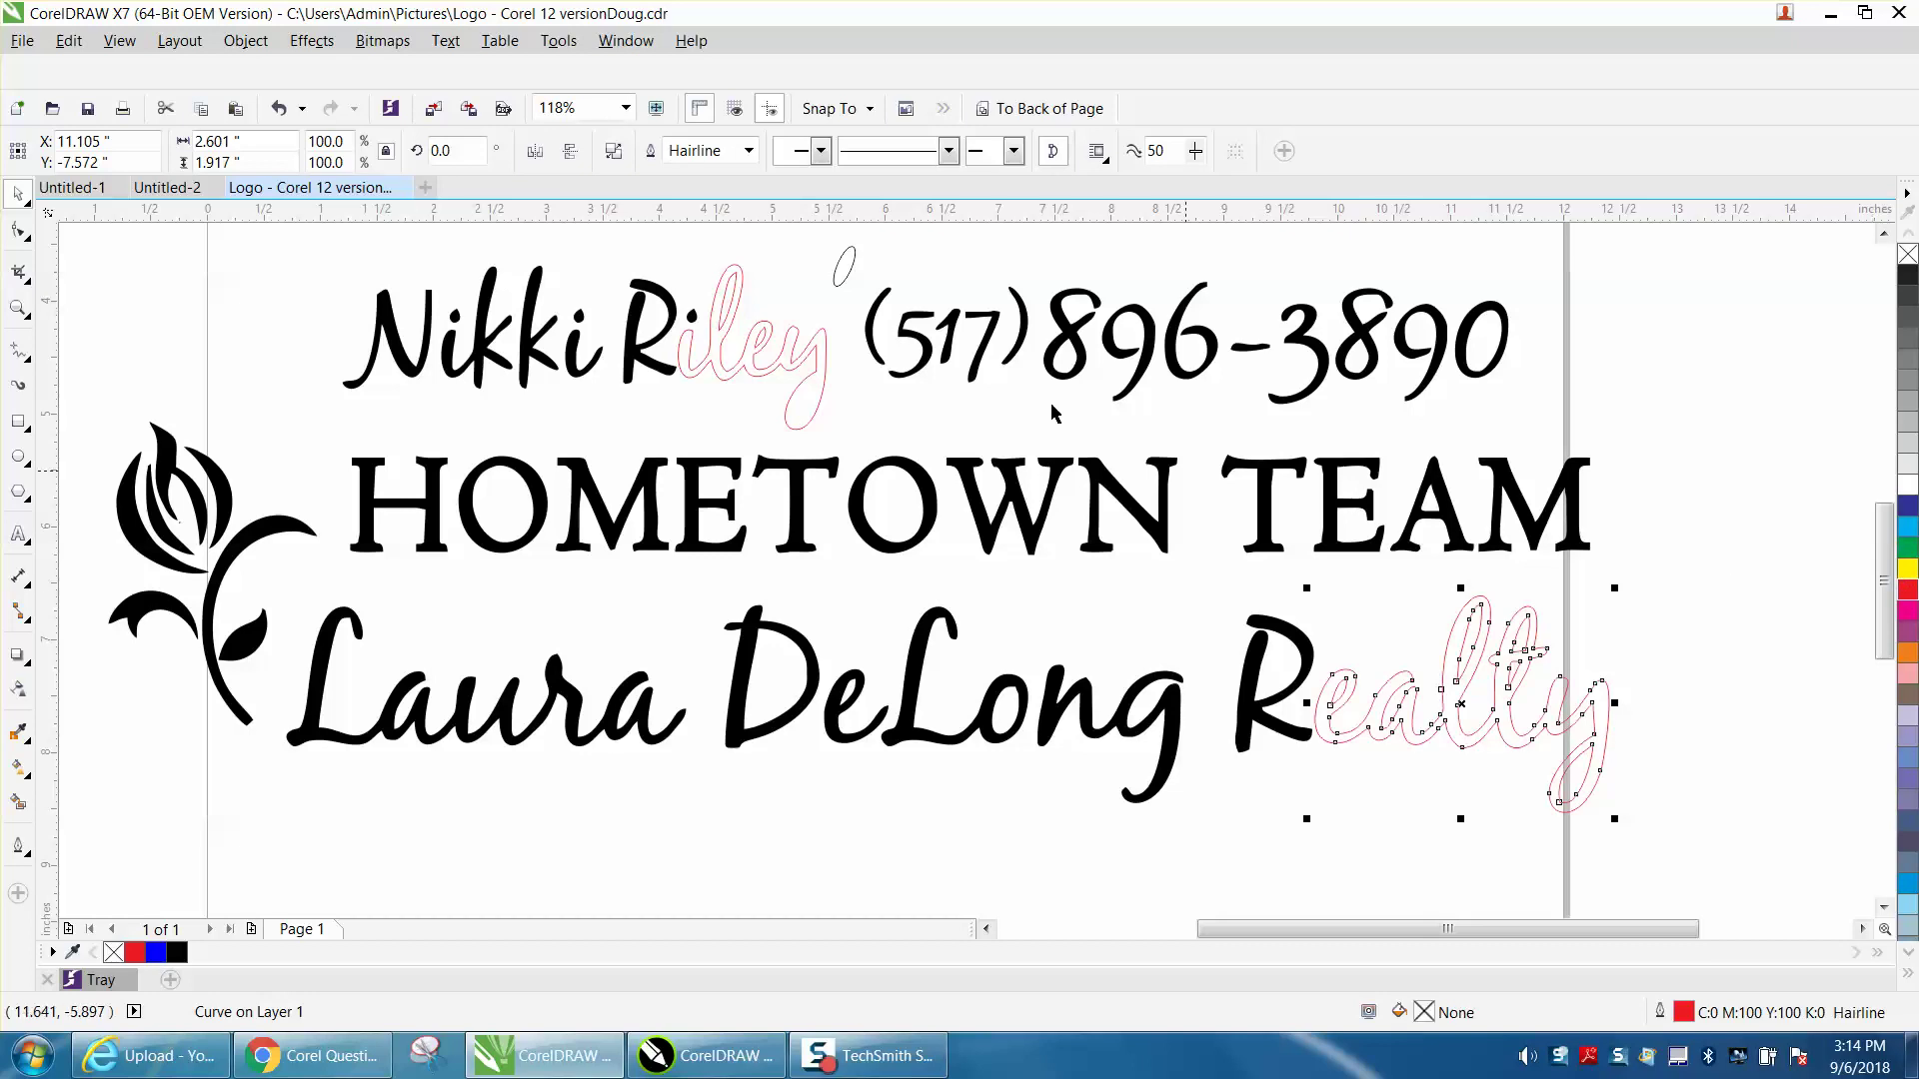
click(245, 40)
click(335, 339)
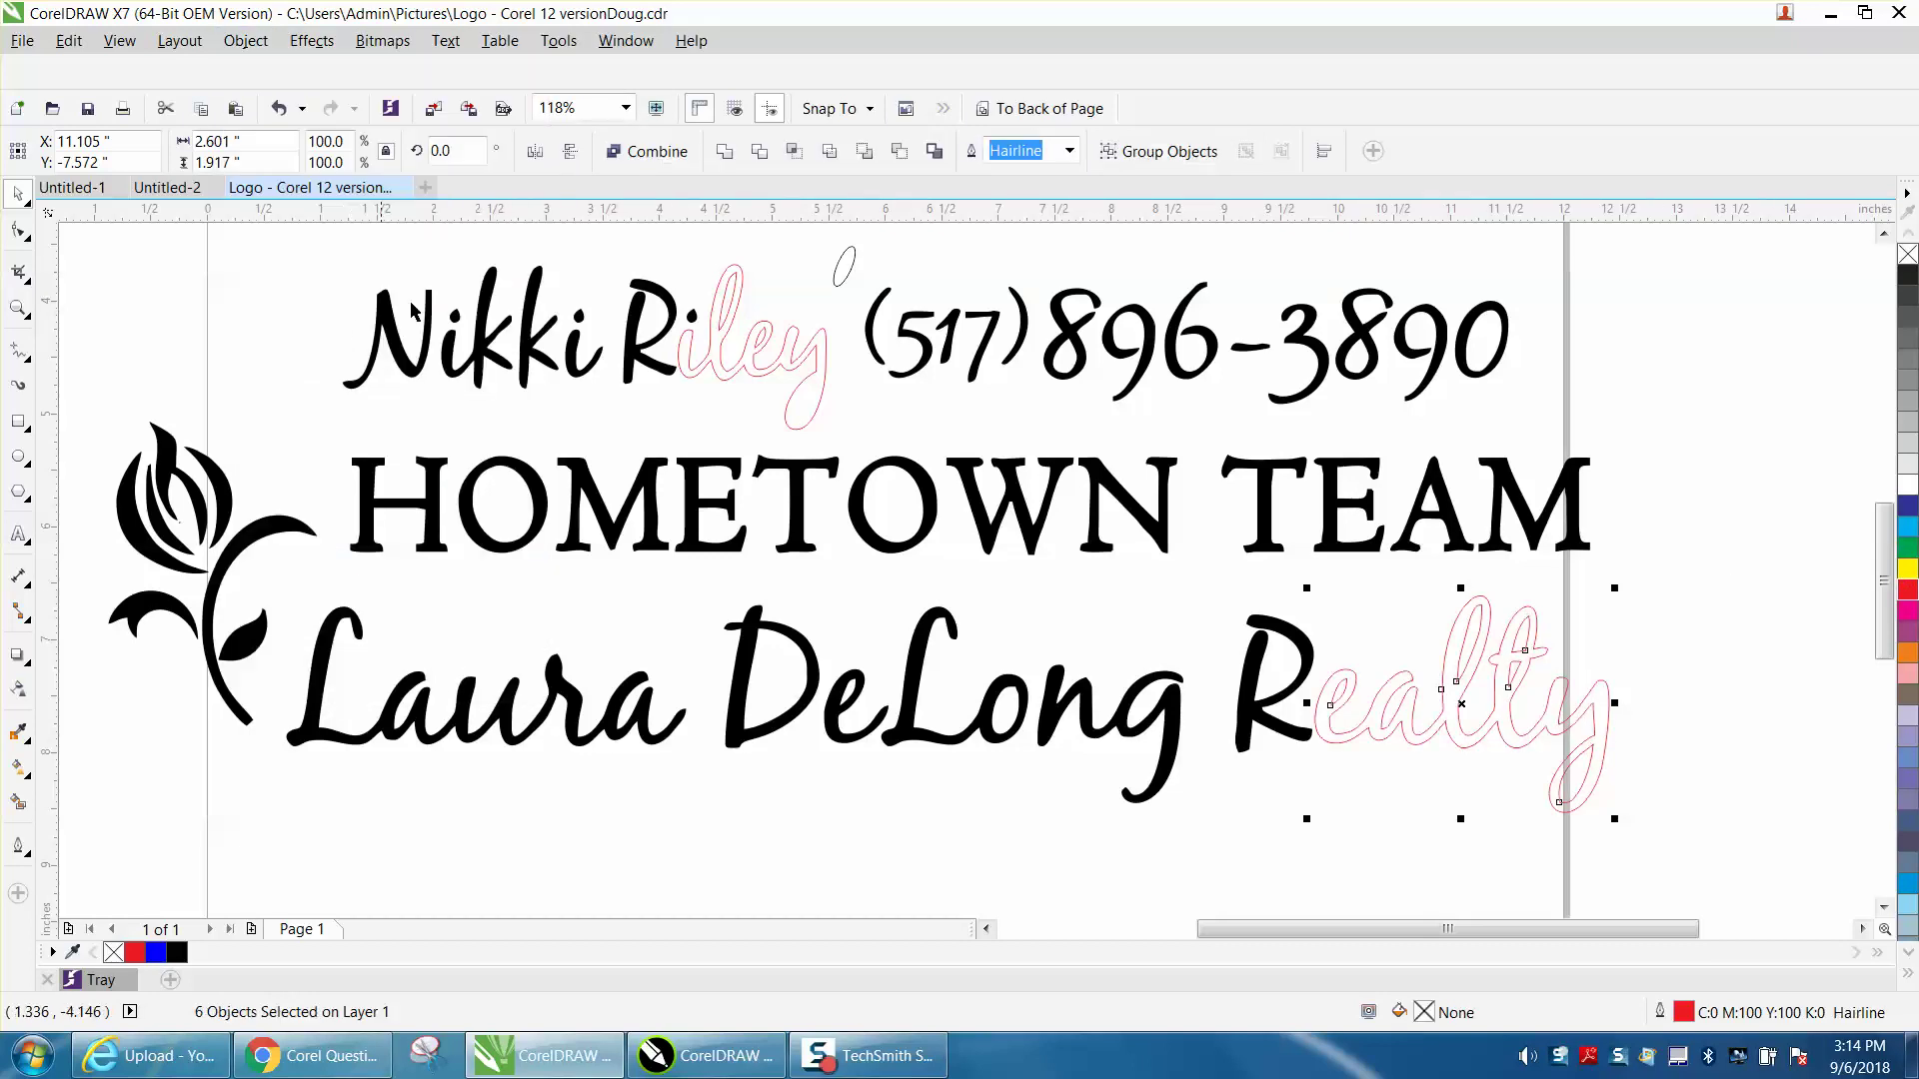
- Move the inner loop of ealty's y out to the upper right of the text
click(679, 257)
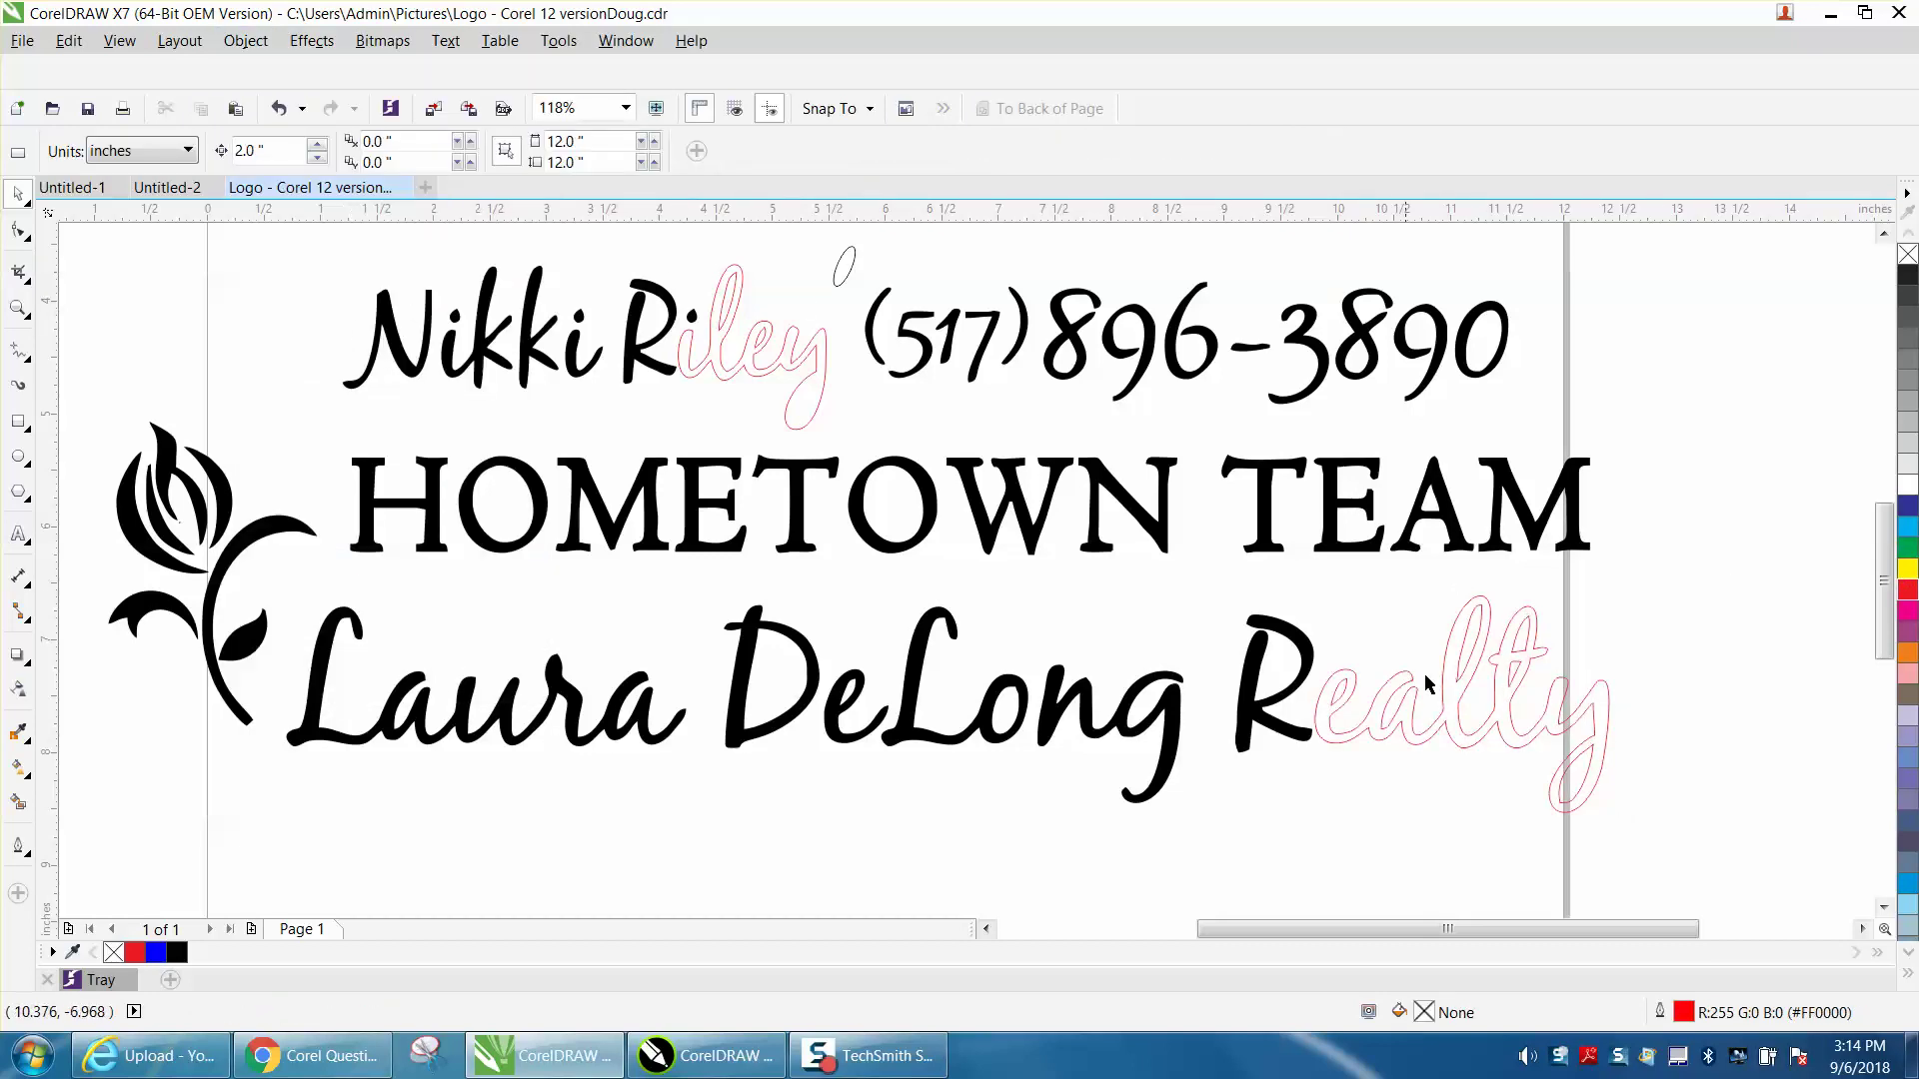
click(1592, 761)
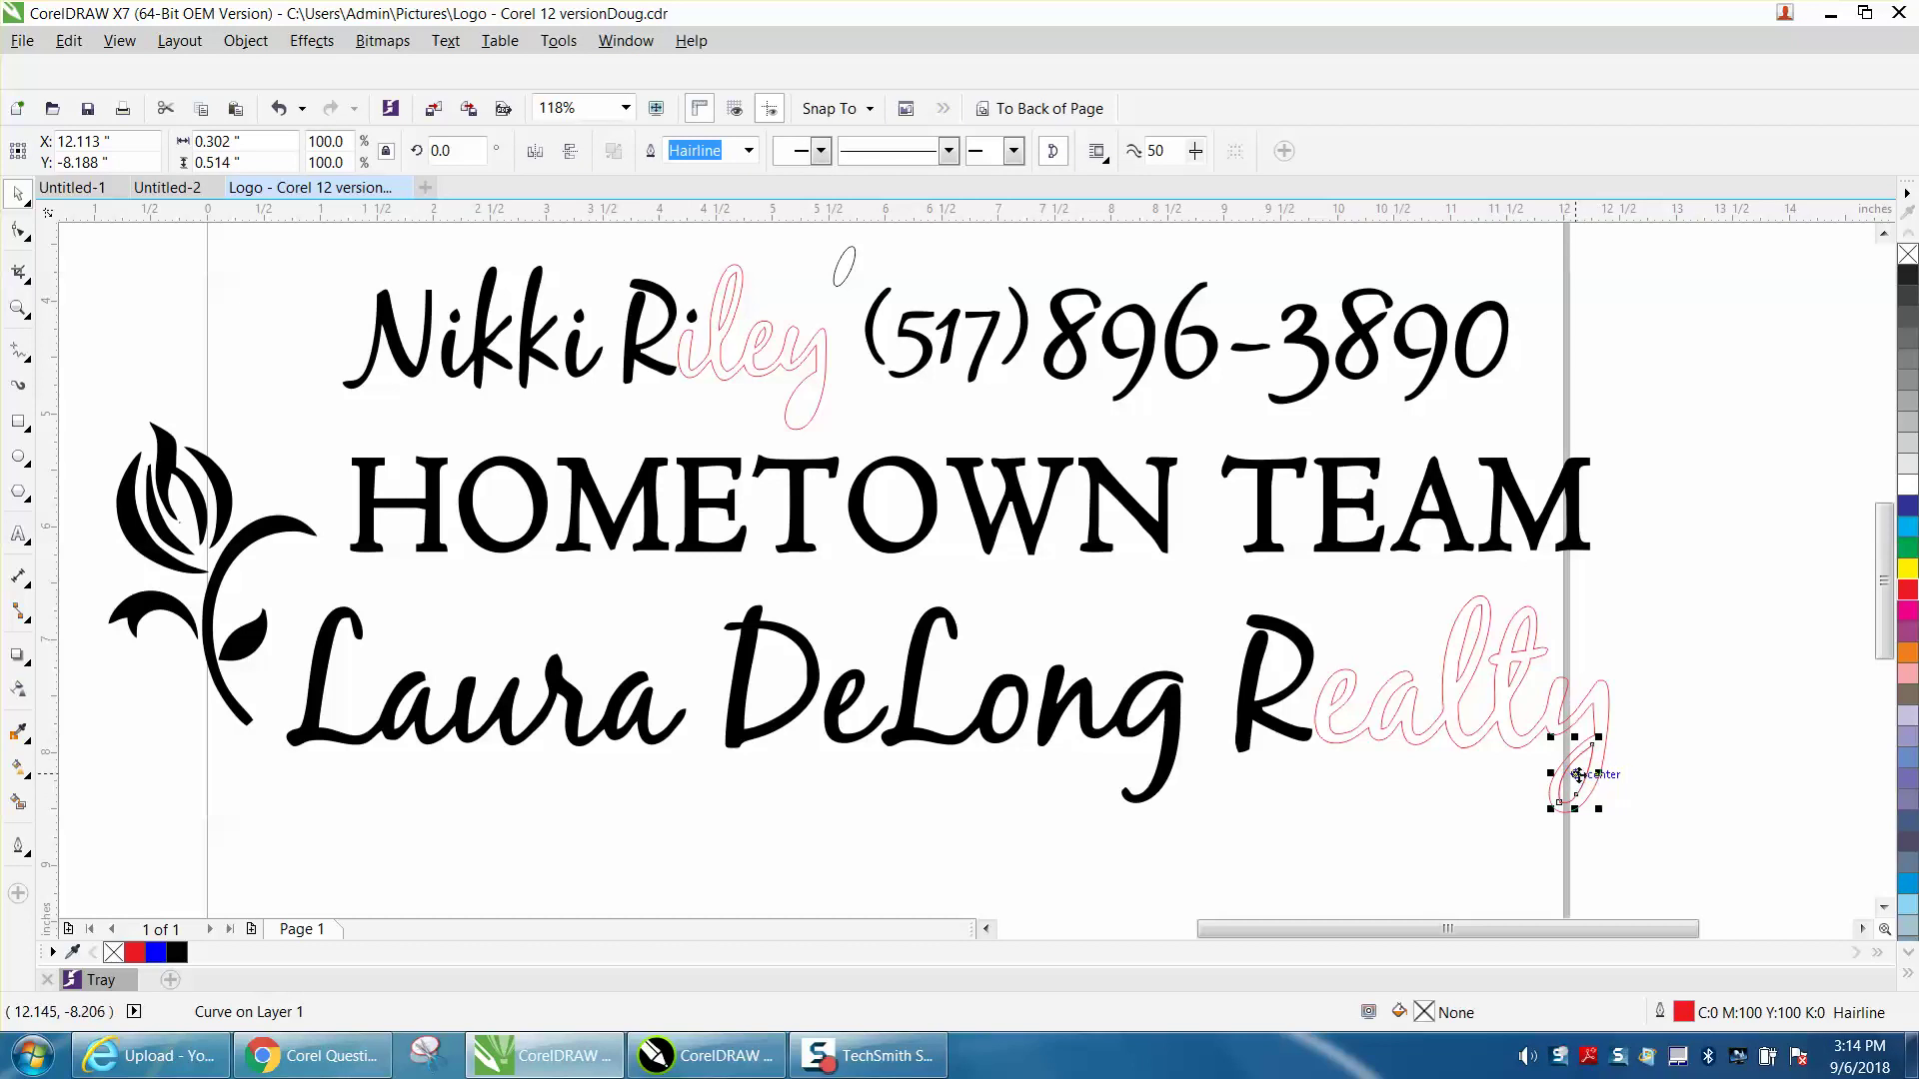
drag(1579, 778, 1659, 569)
click(1529, 672)
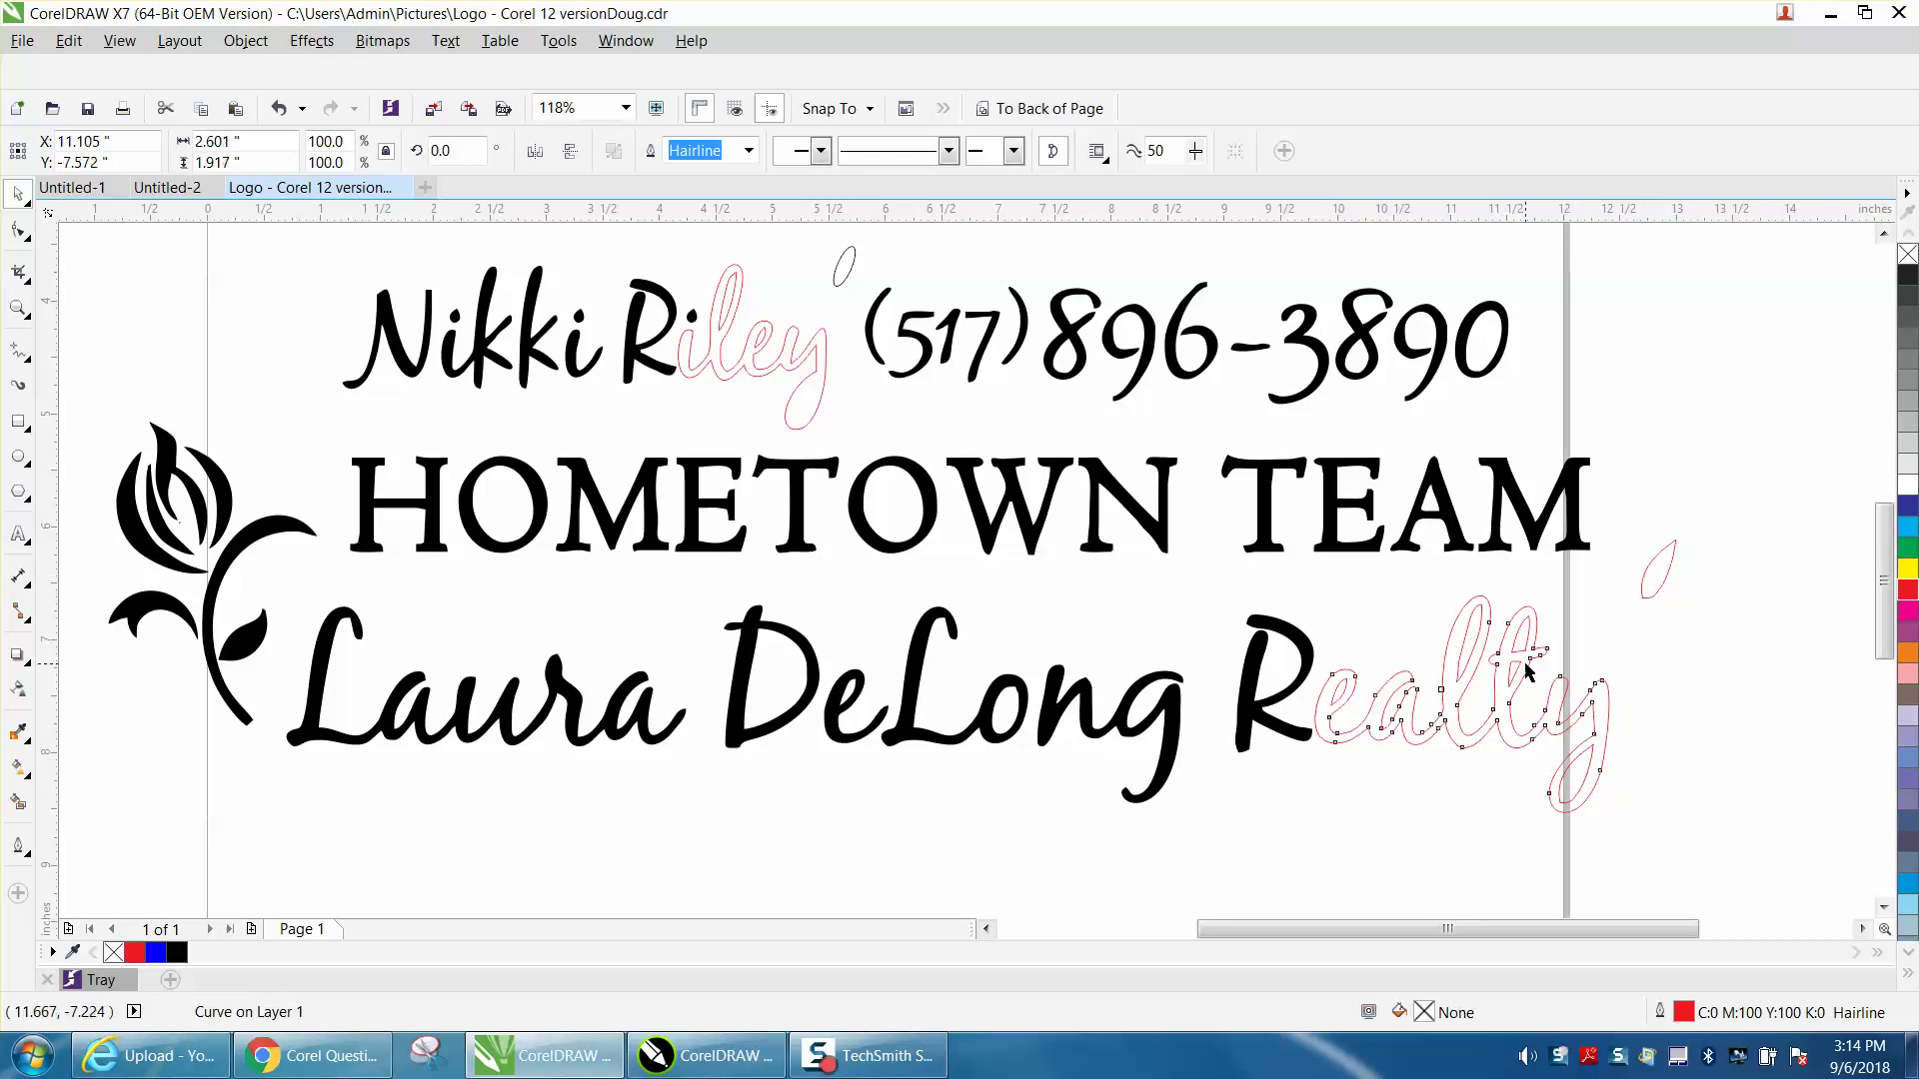
- Smart Fill the ealty letters solid black and move the red loop over to Riley's y
click(1909, 276)
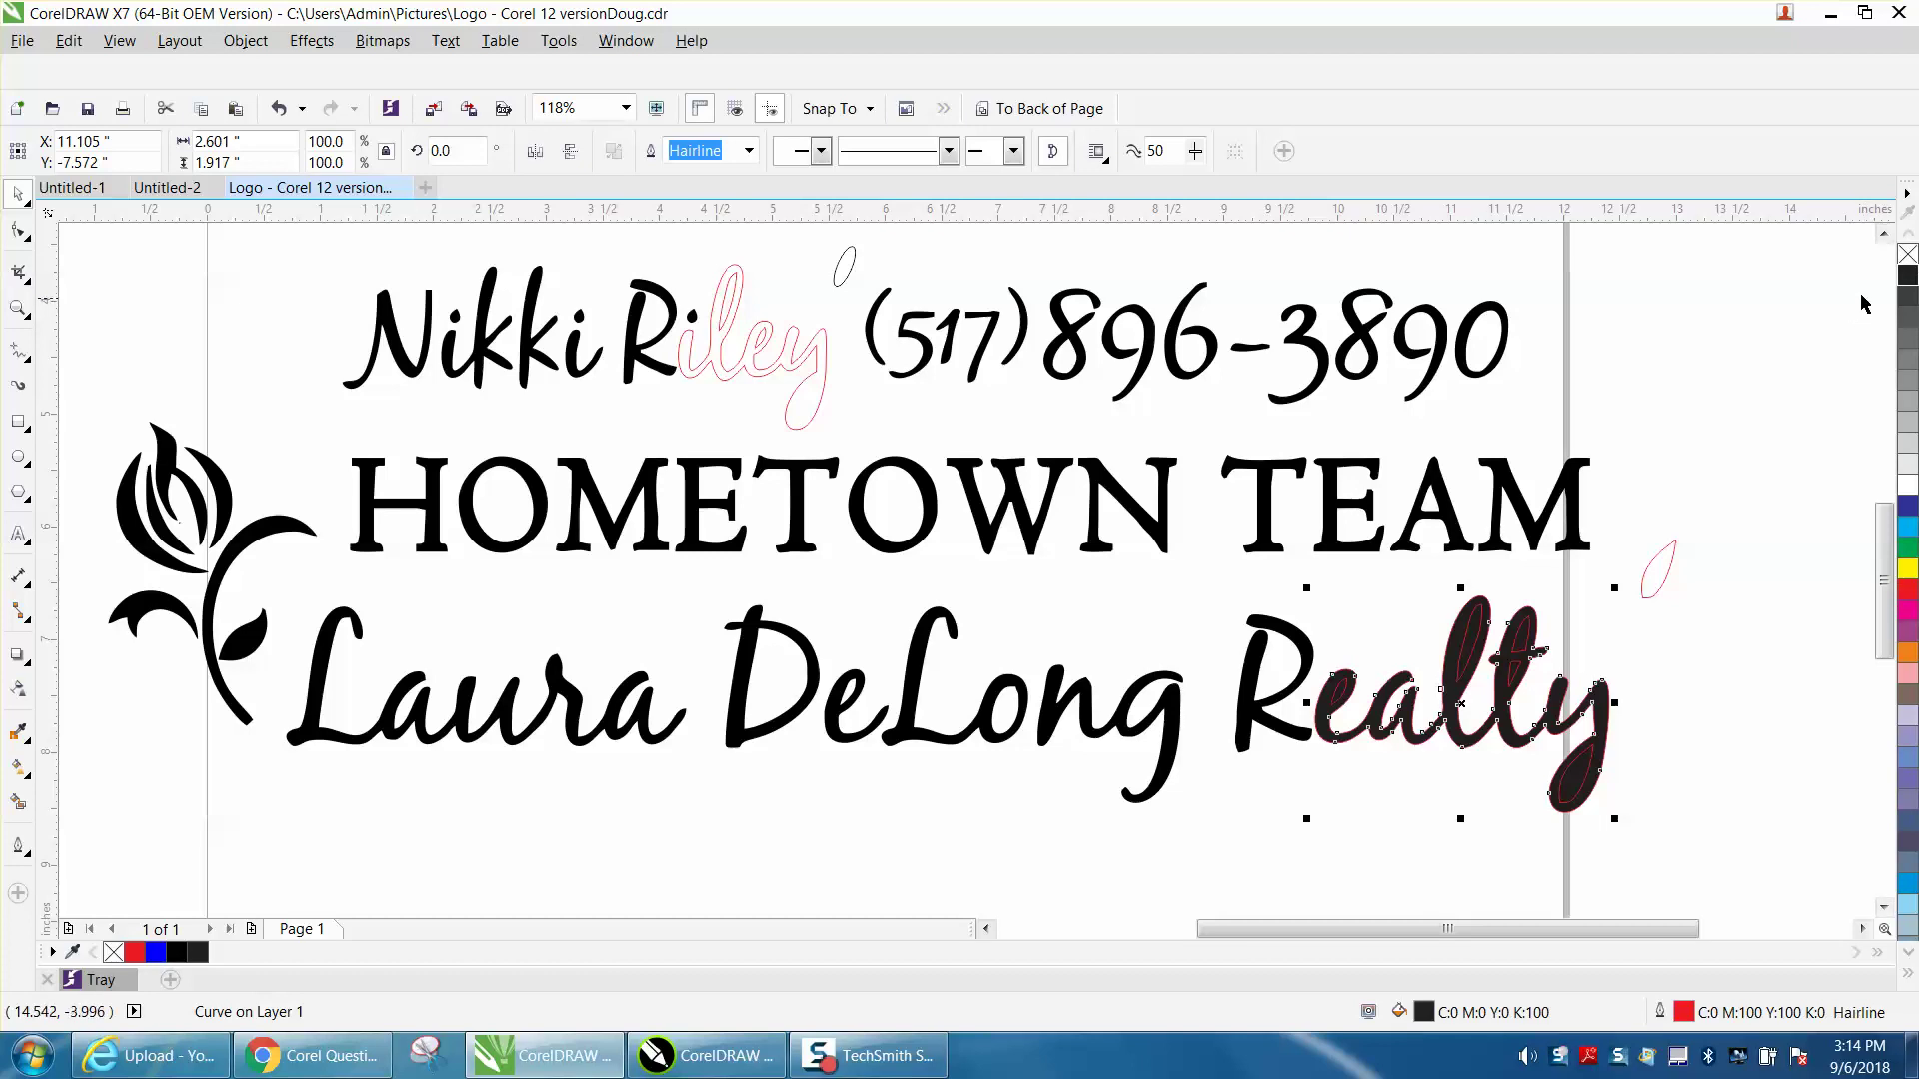
click(279, 107)
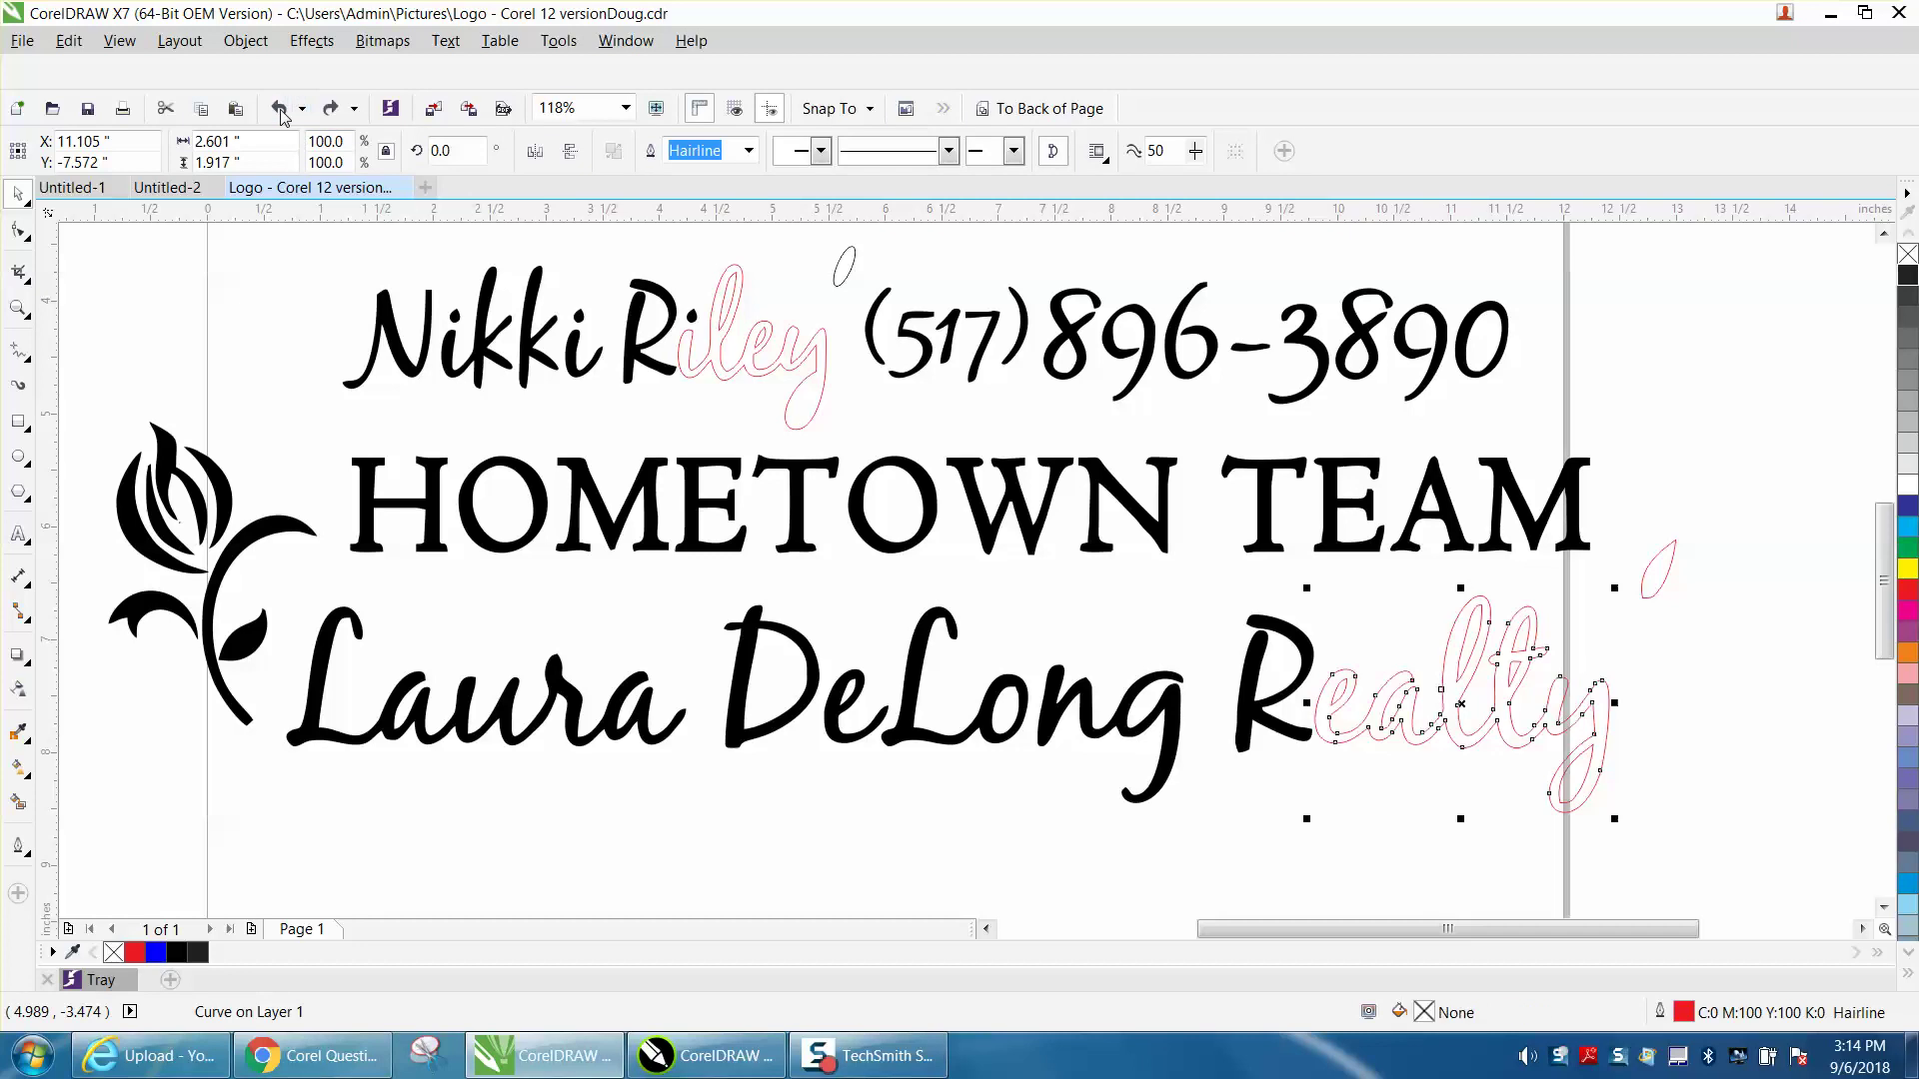
click(18, 802)
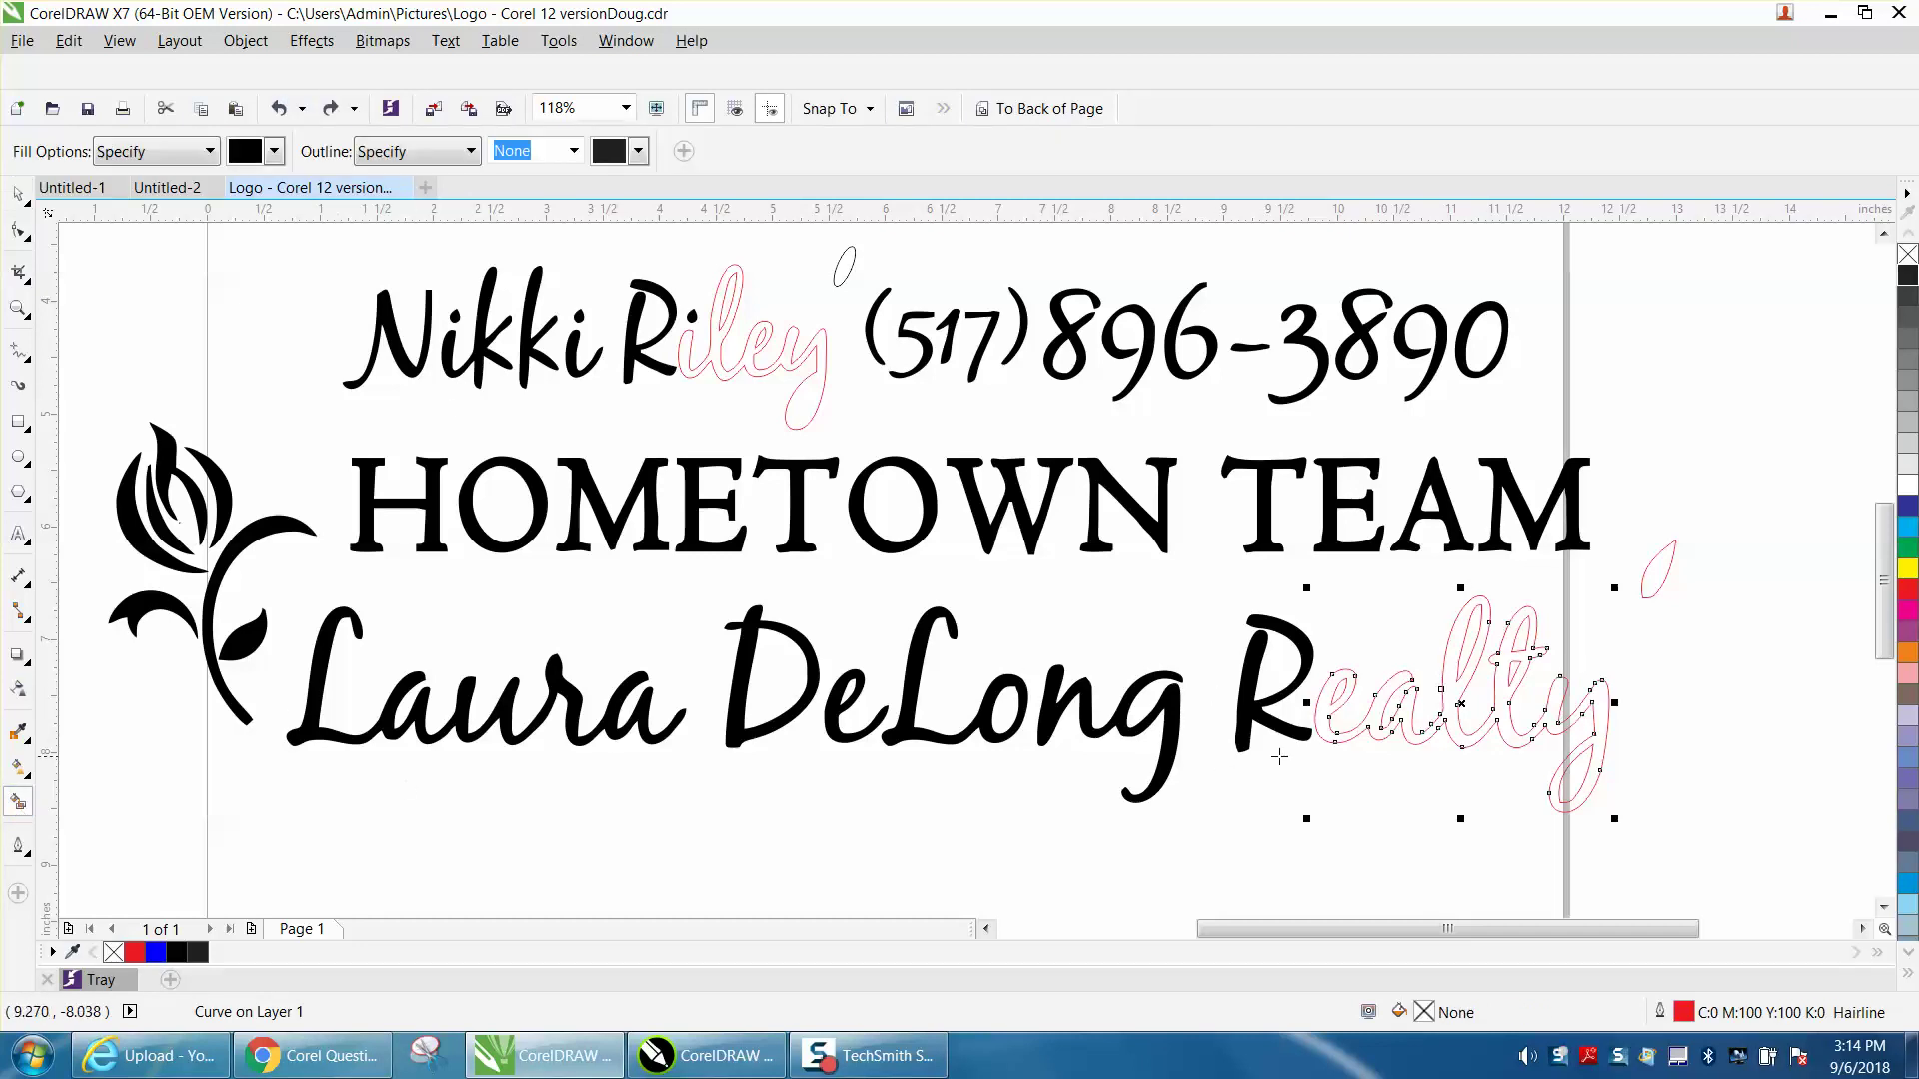
click(1321, 703)
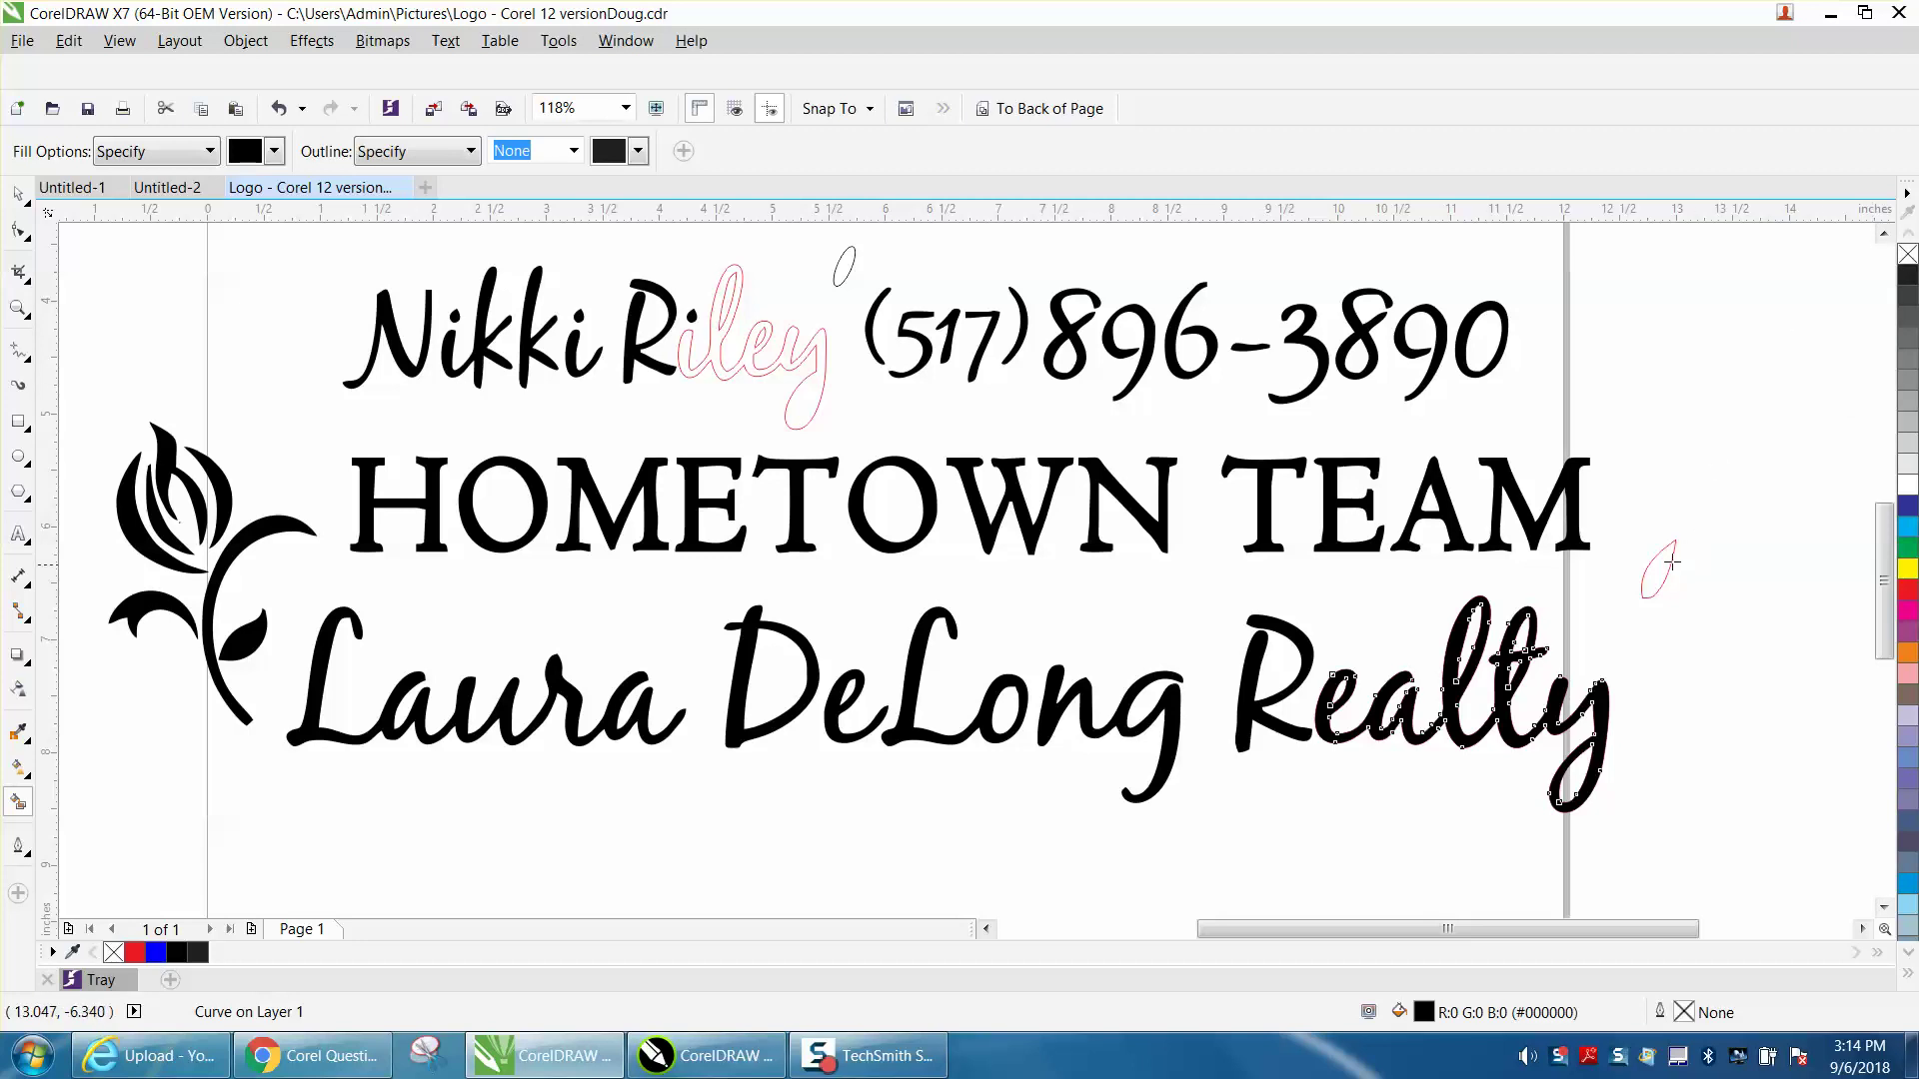
click(18, 193)
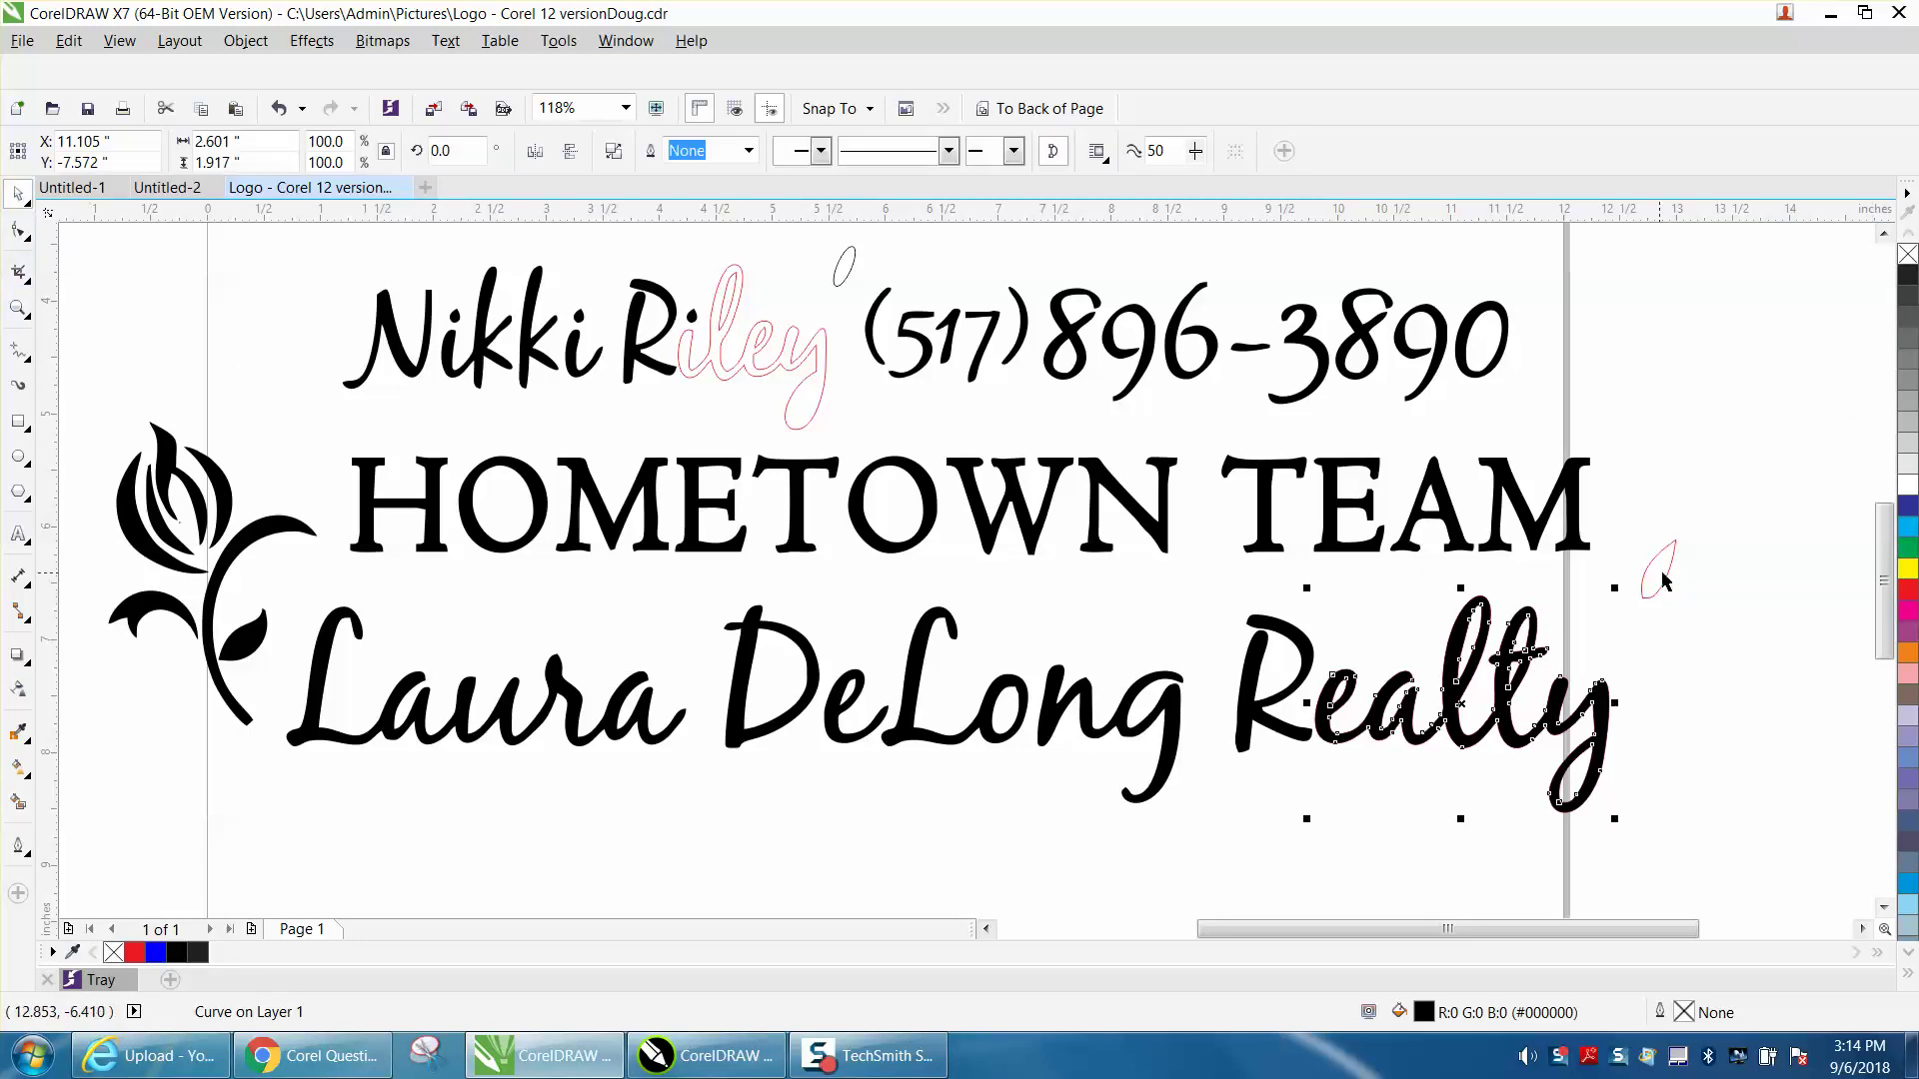
drag(1669, 582, 863, 410)
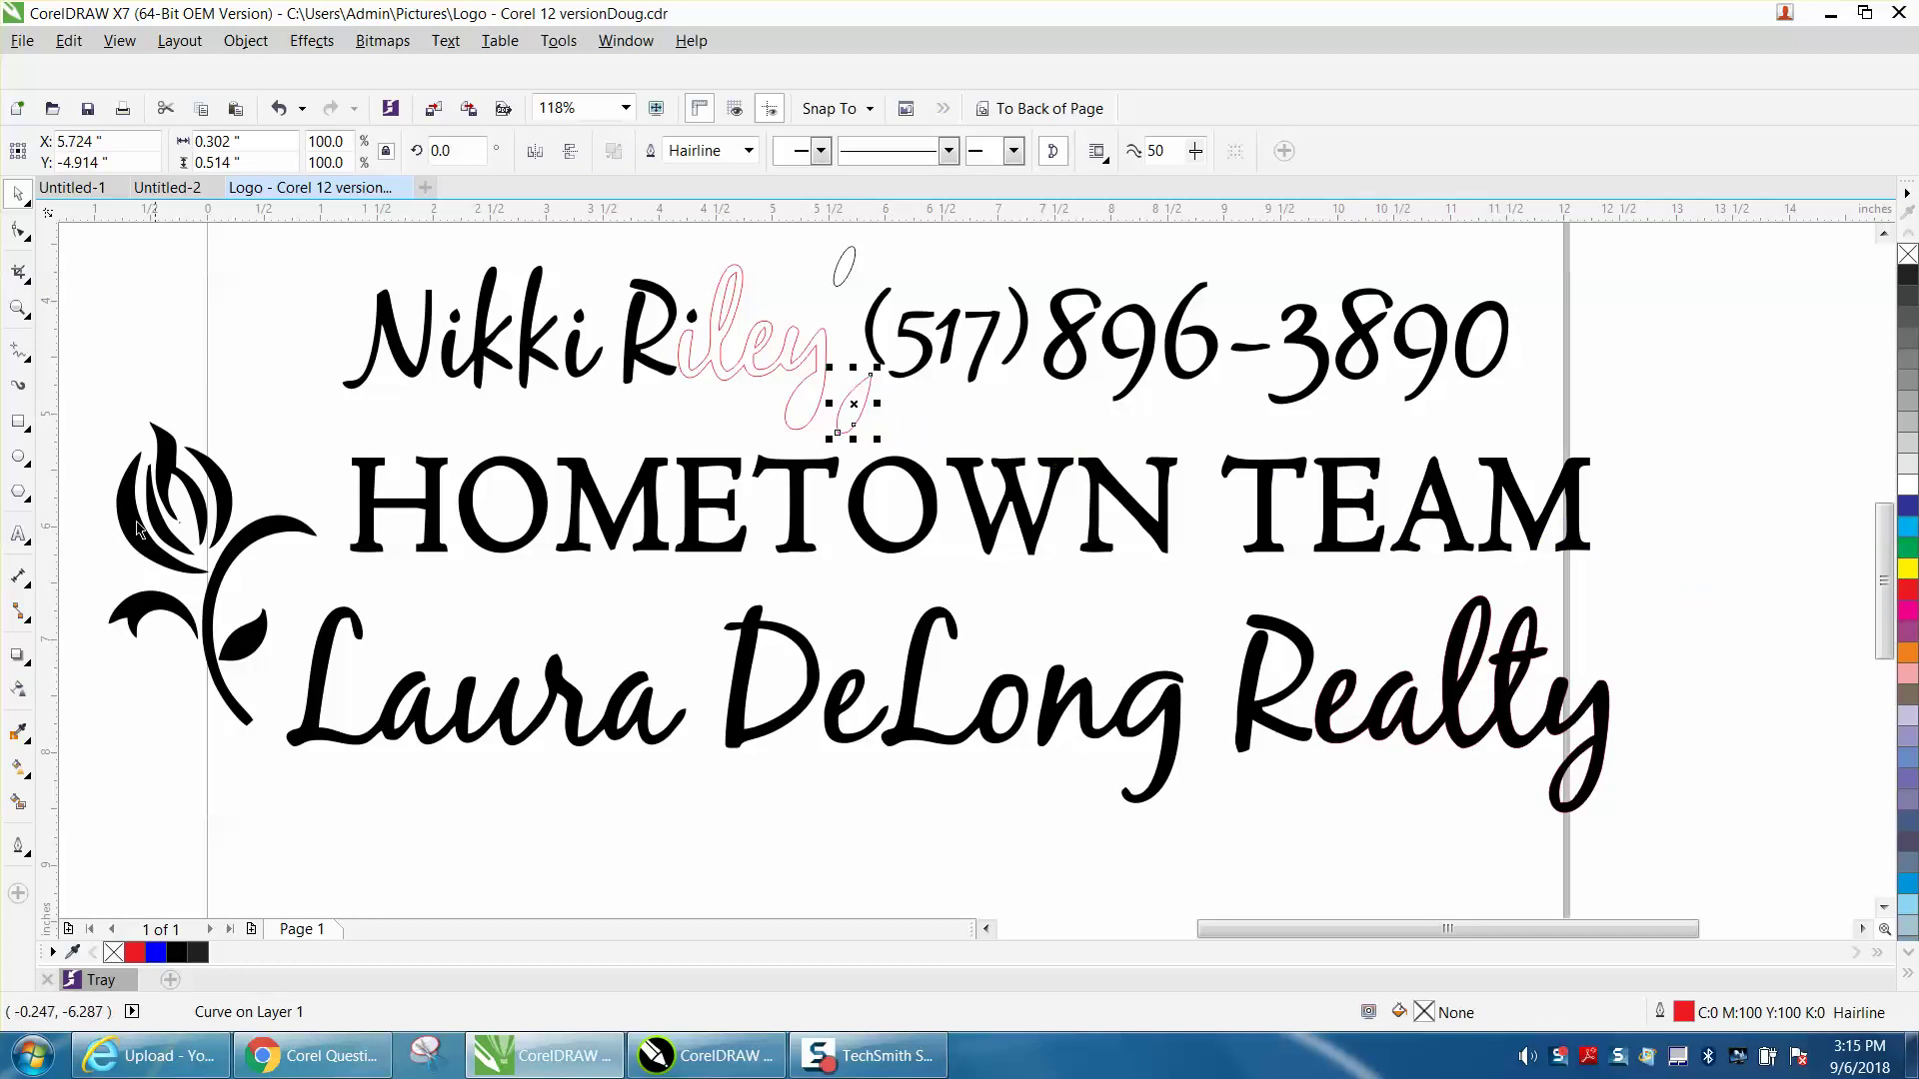
- Zoom to Riley, scale the teardrop loop to 79%, and place it in the y's tail
click(18, 308)
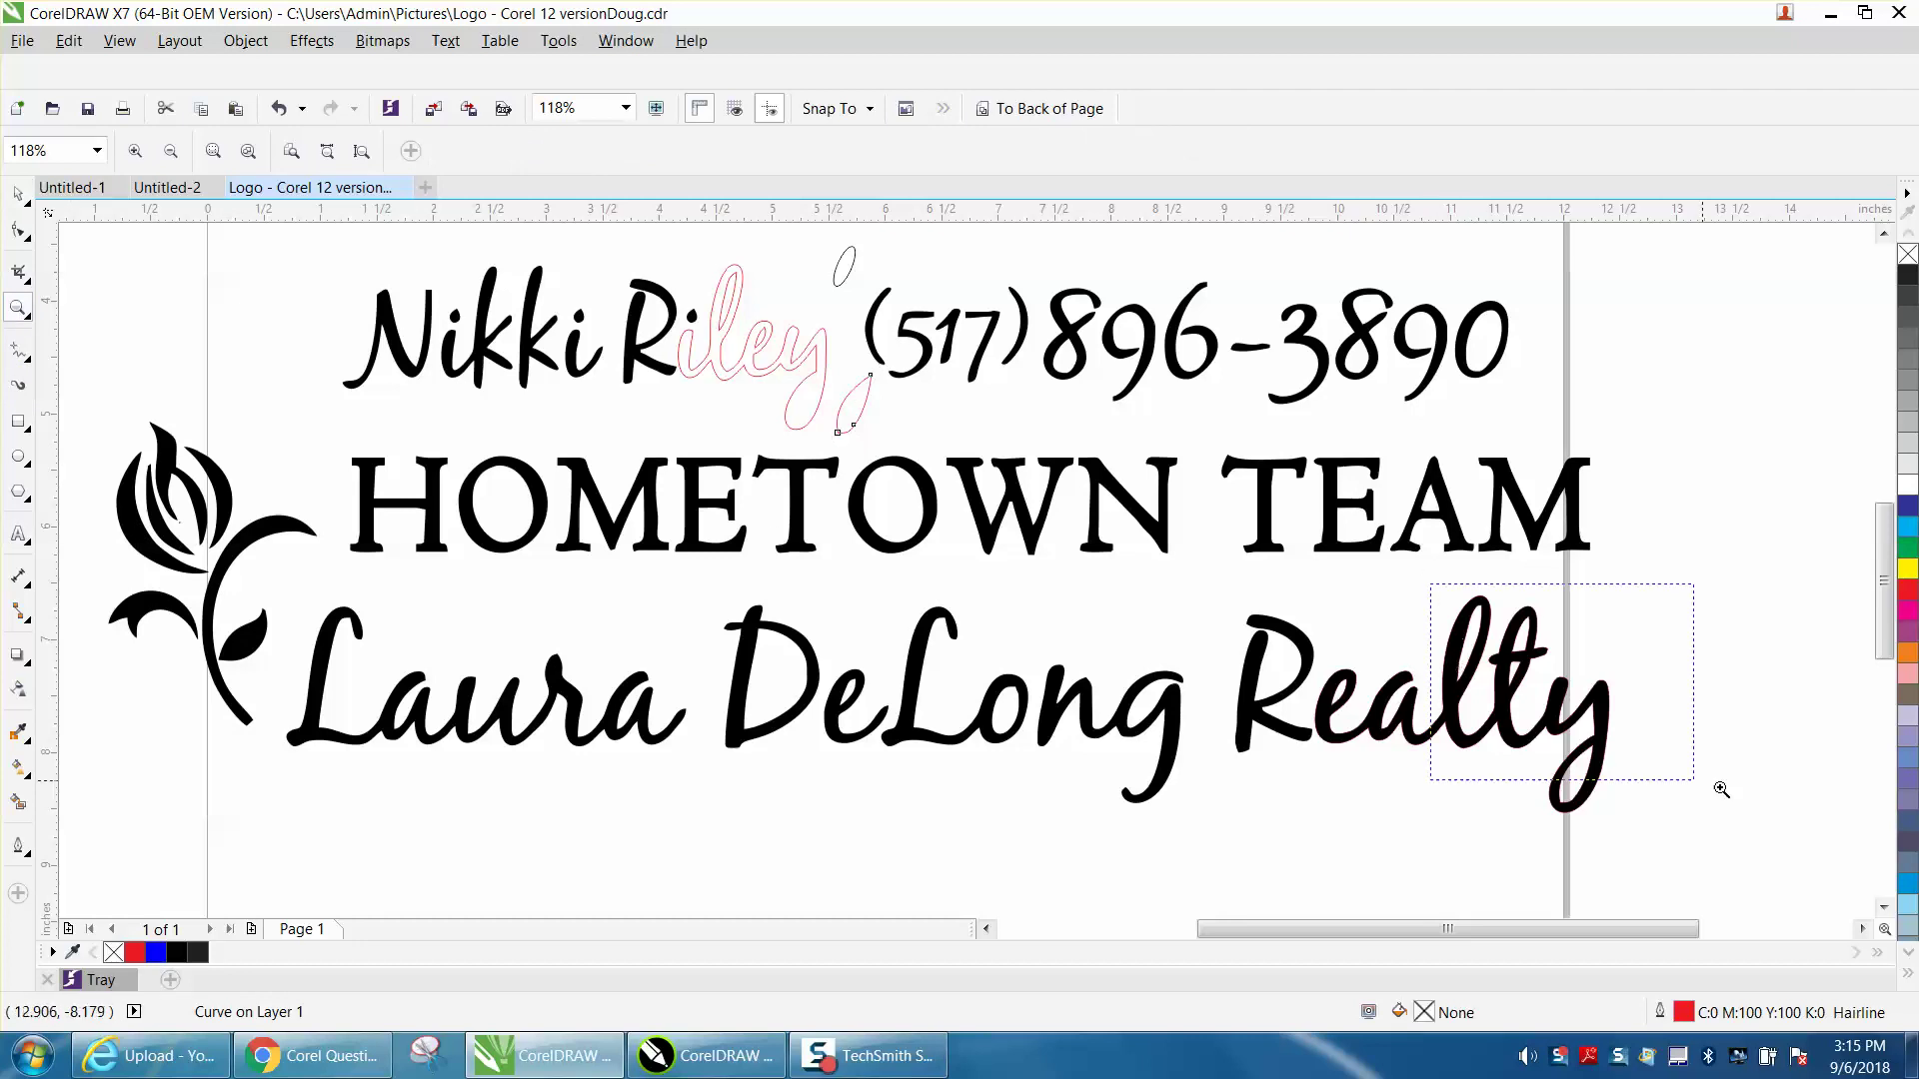
drag(1721, 789, 1759, 805)
right_click(1251, 692)
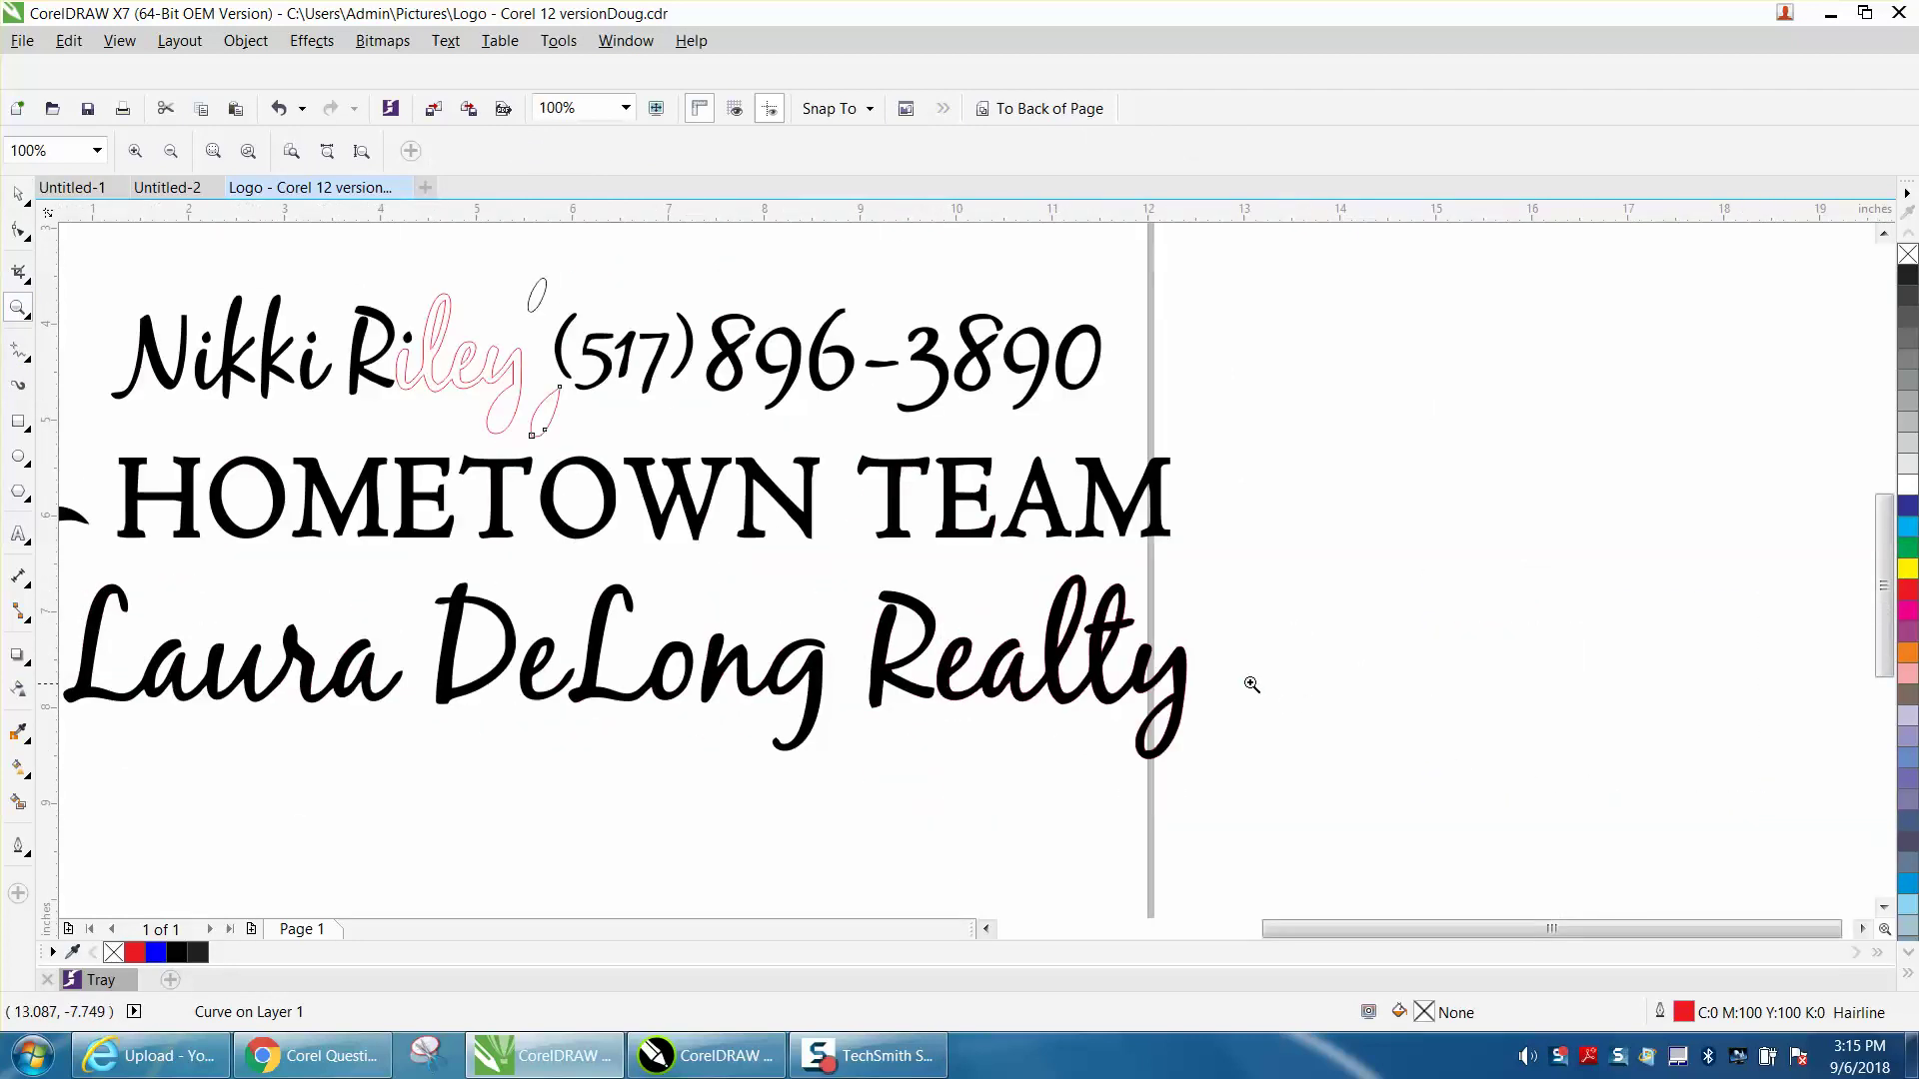
right_click(1252, 685)
drag(1203, 580, 1231, 679)
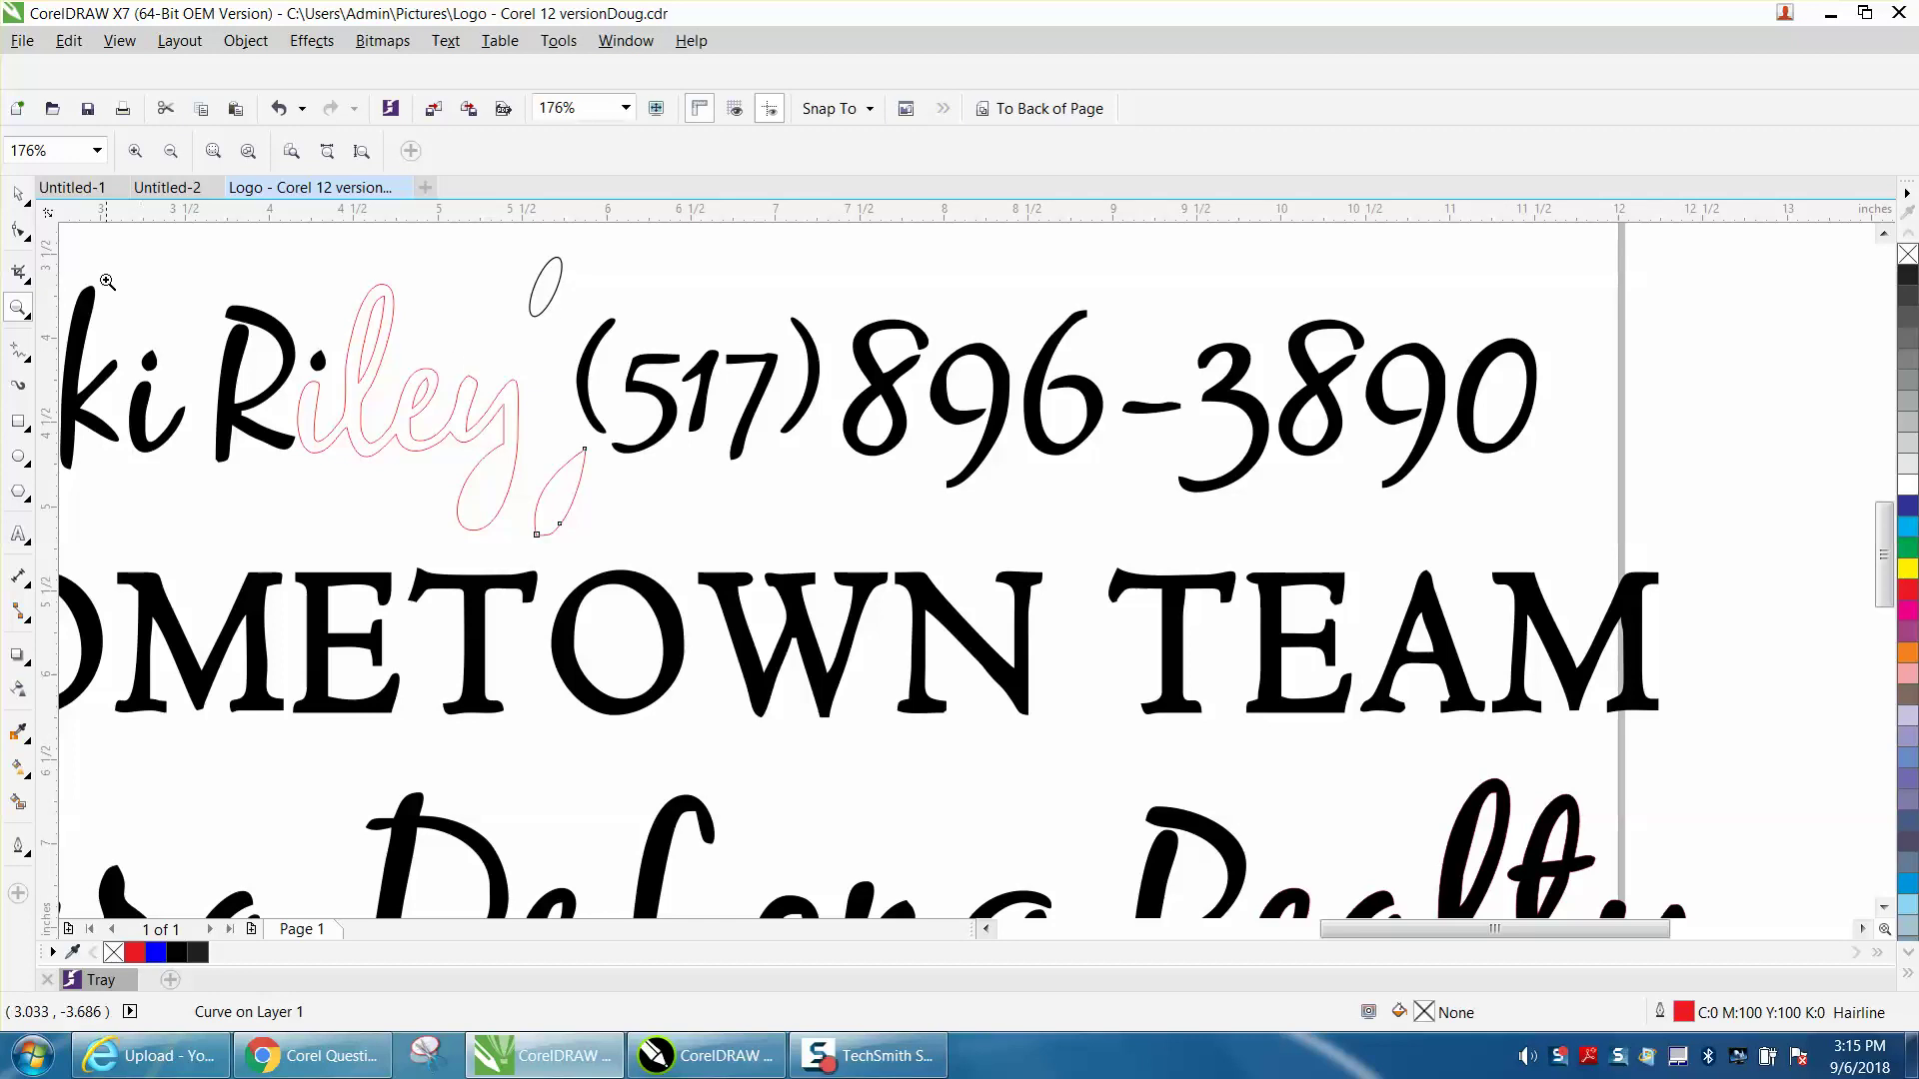
click(18, 193)
click(578, 482)
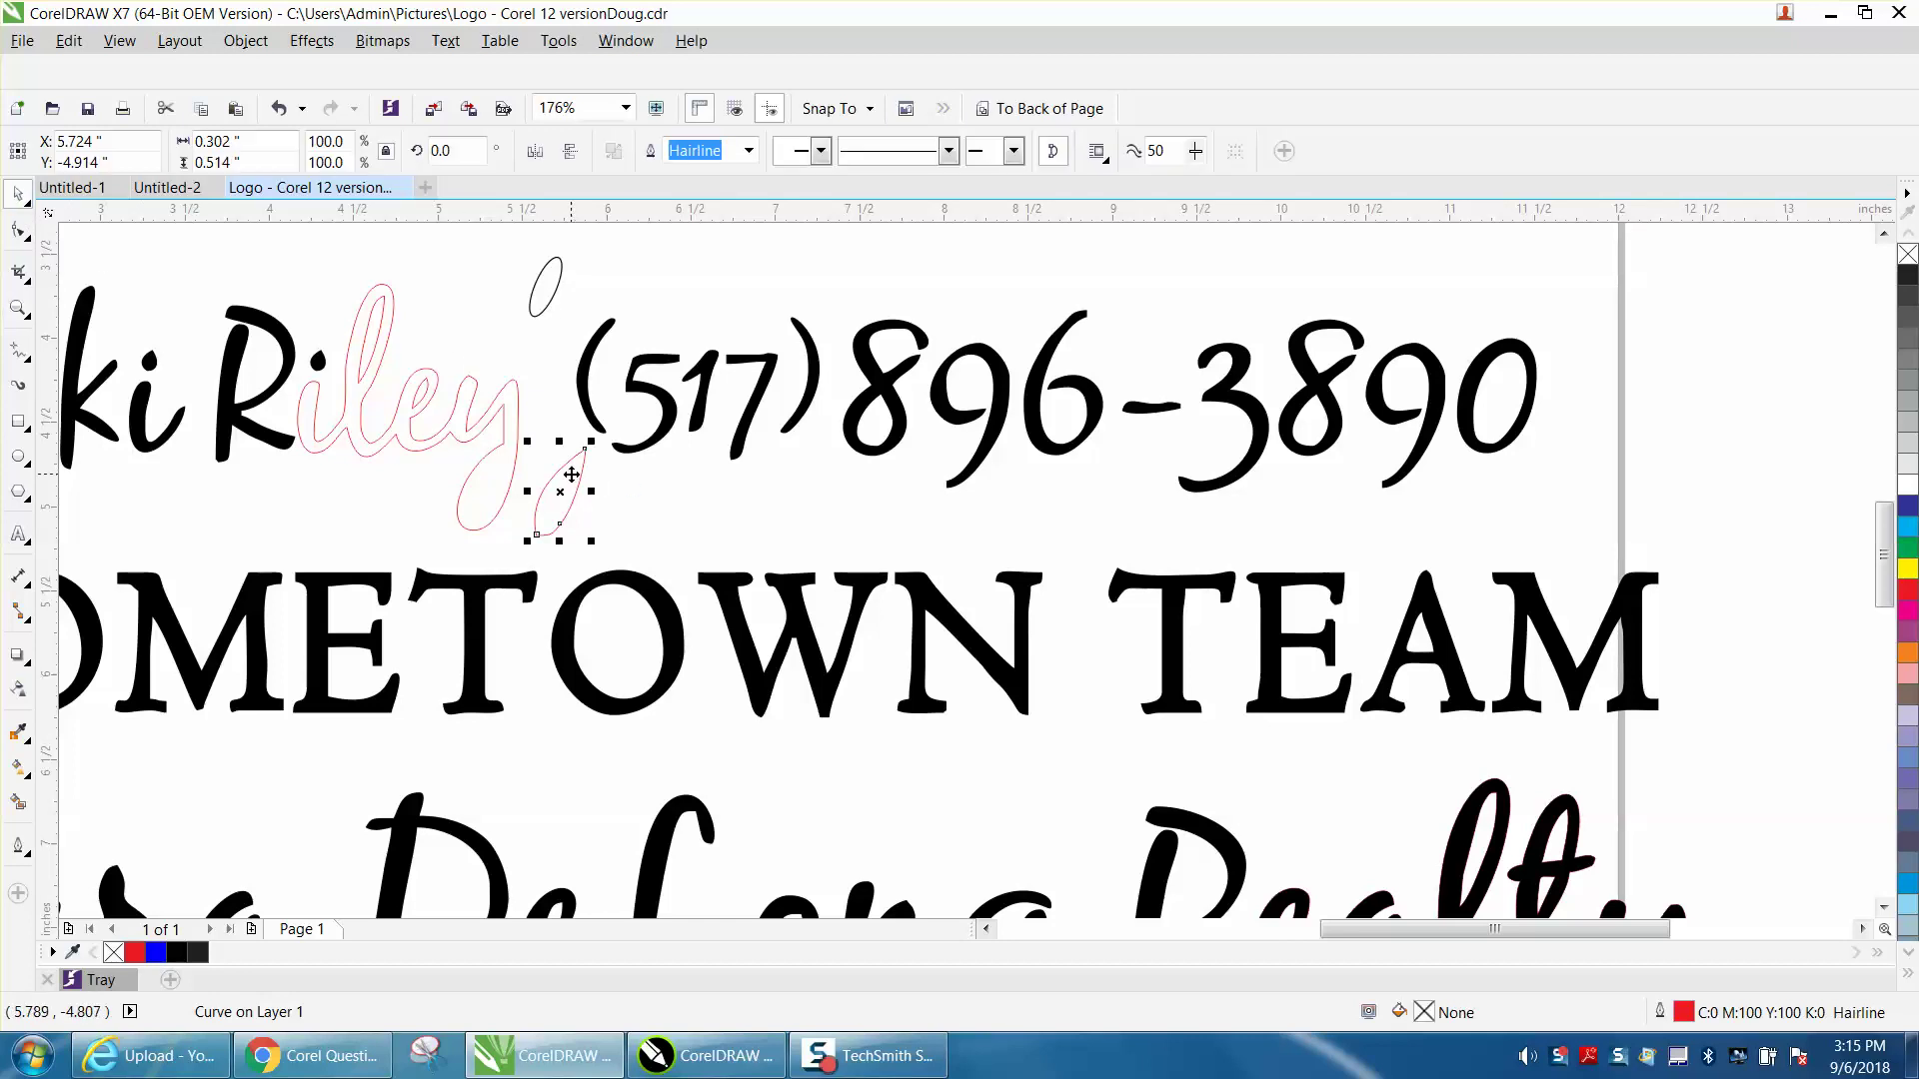
drag(592, 441, 487, 488)
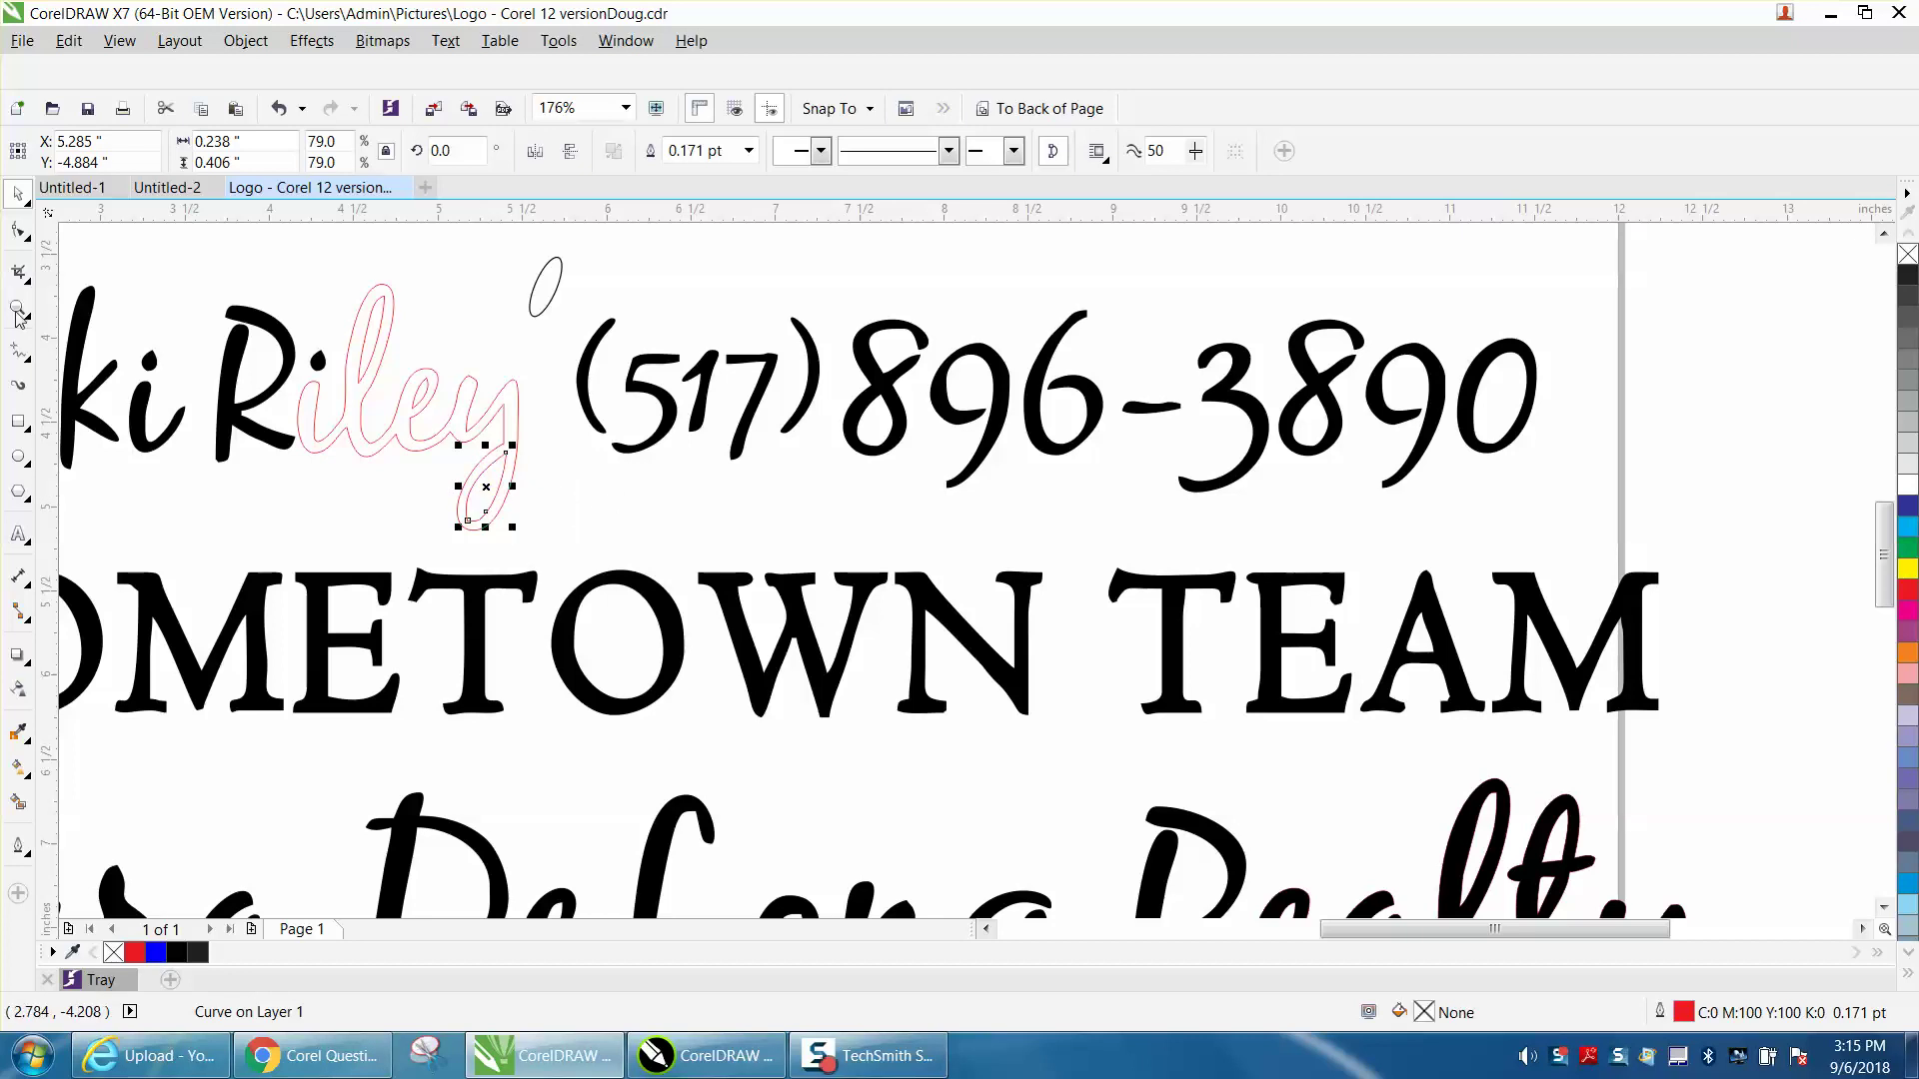
key(z)
drag(367, 413, 677, 609)
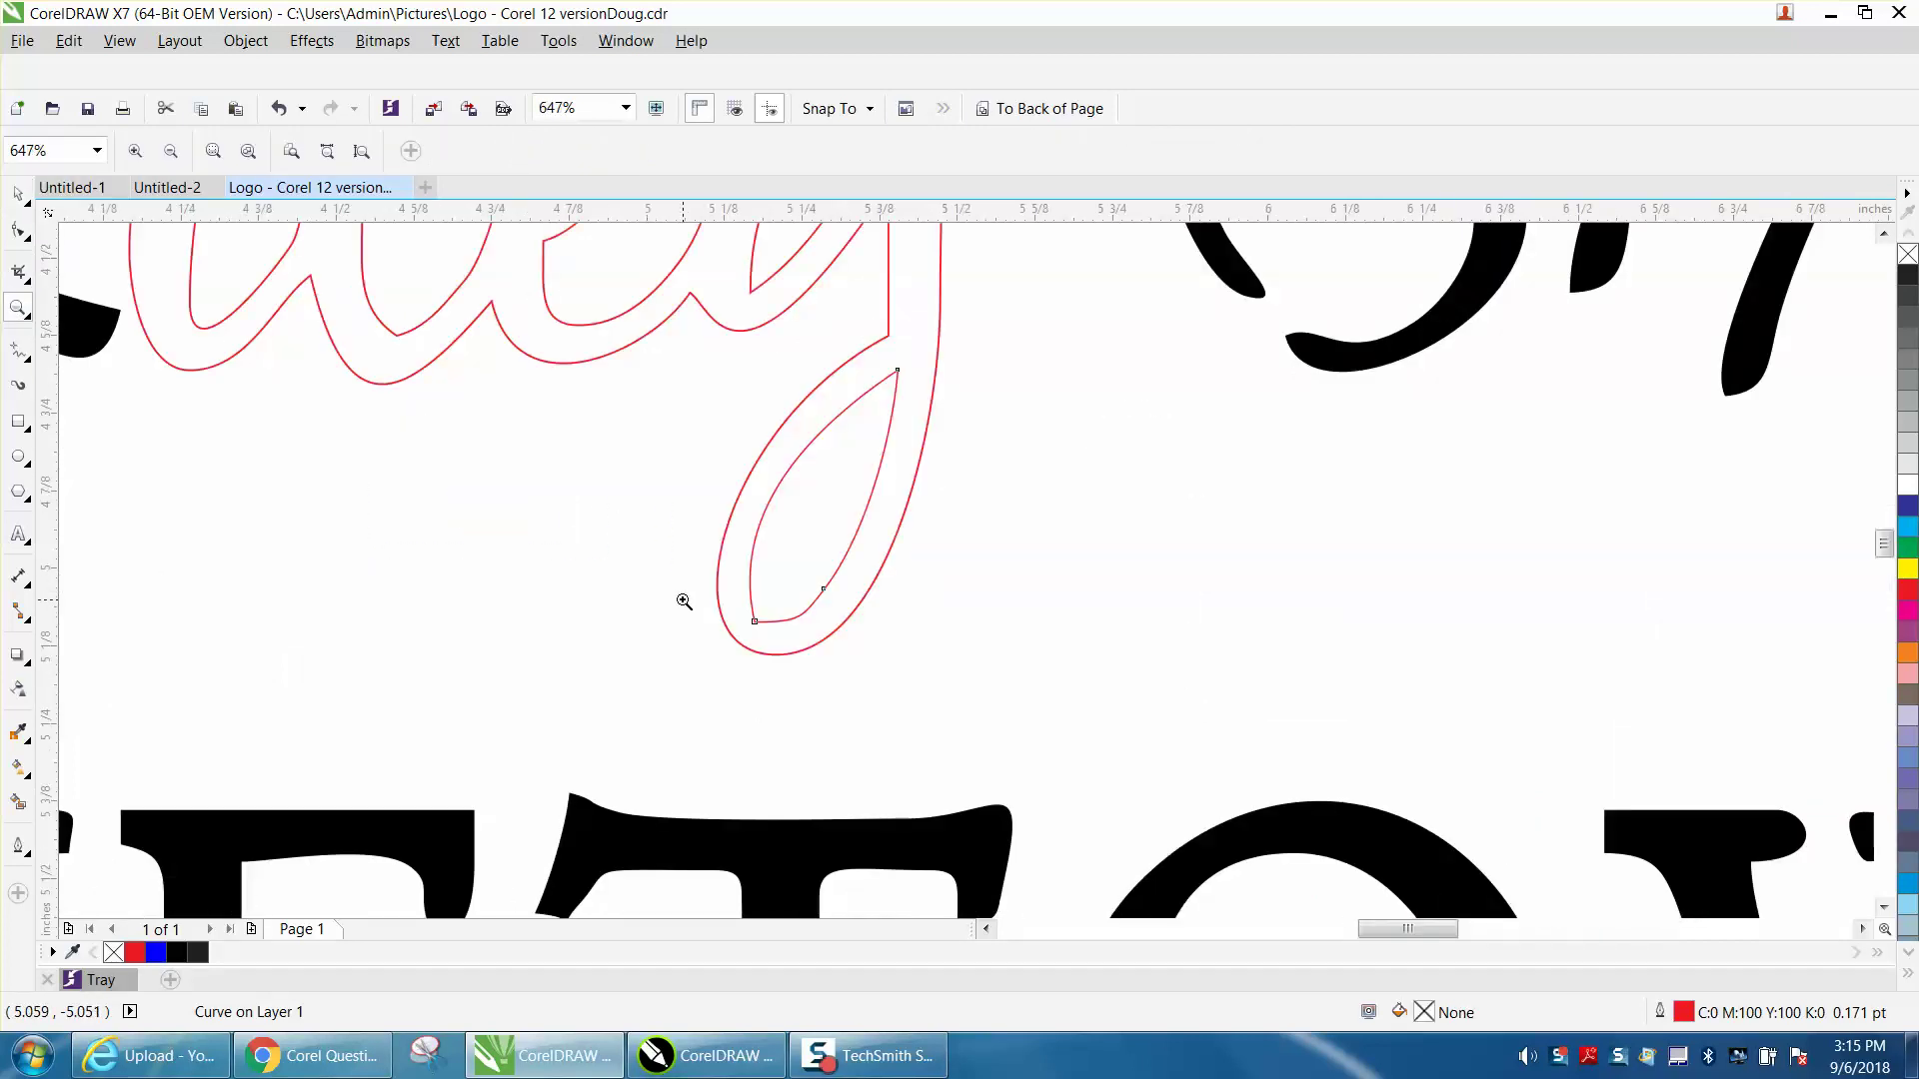
- Shrink the inner loop to 76.7% and set the nudge distance to 0.001"
click(18, 194)
drag(905, 362, 901, 369)
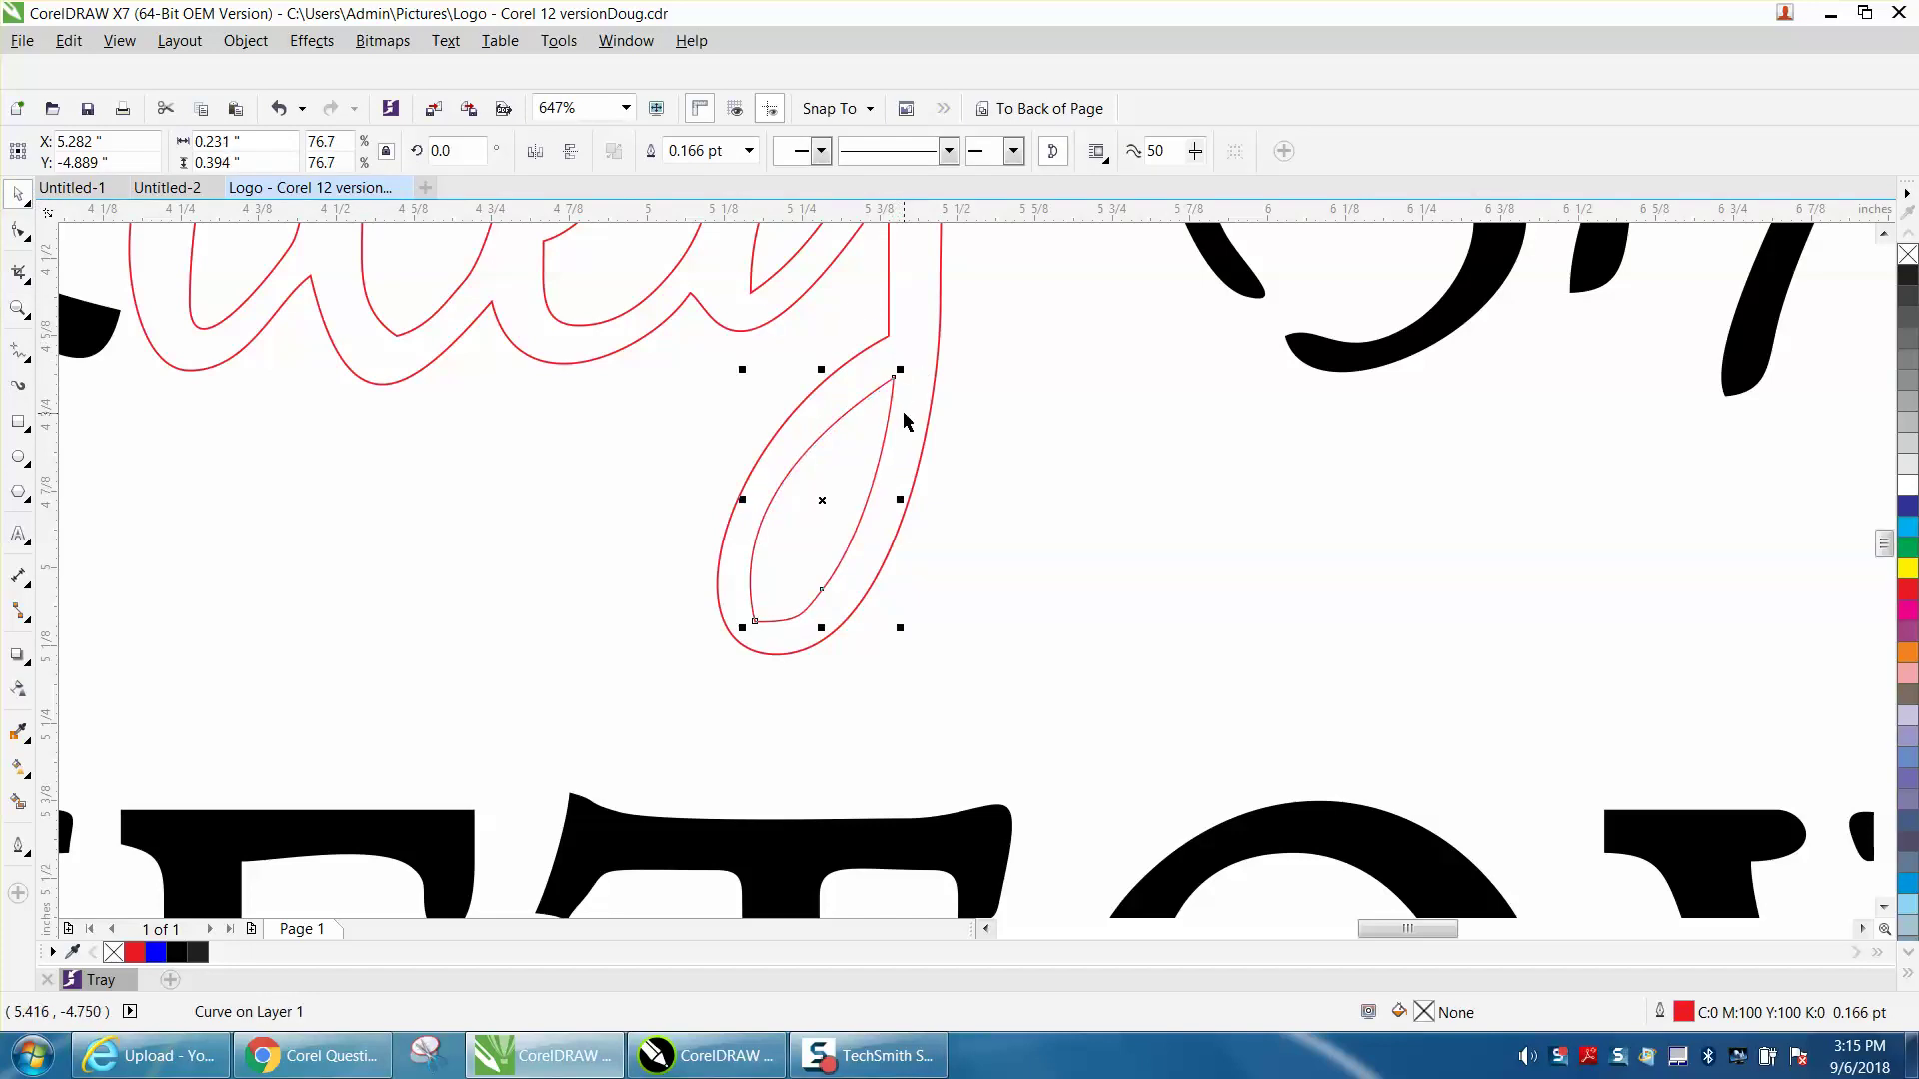
click(595, 414)
key(shift+Home)
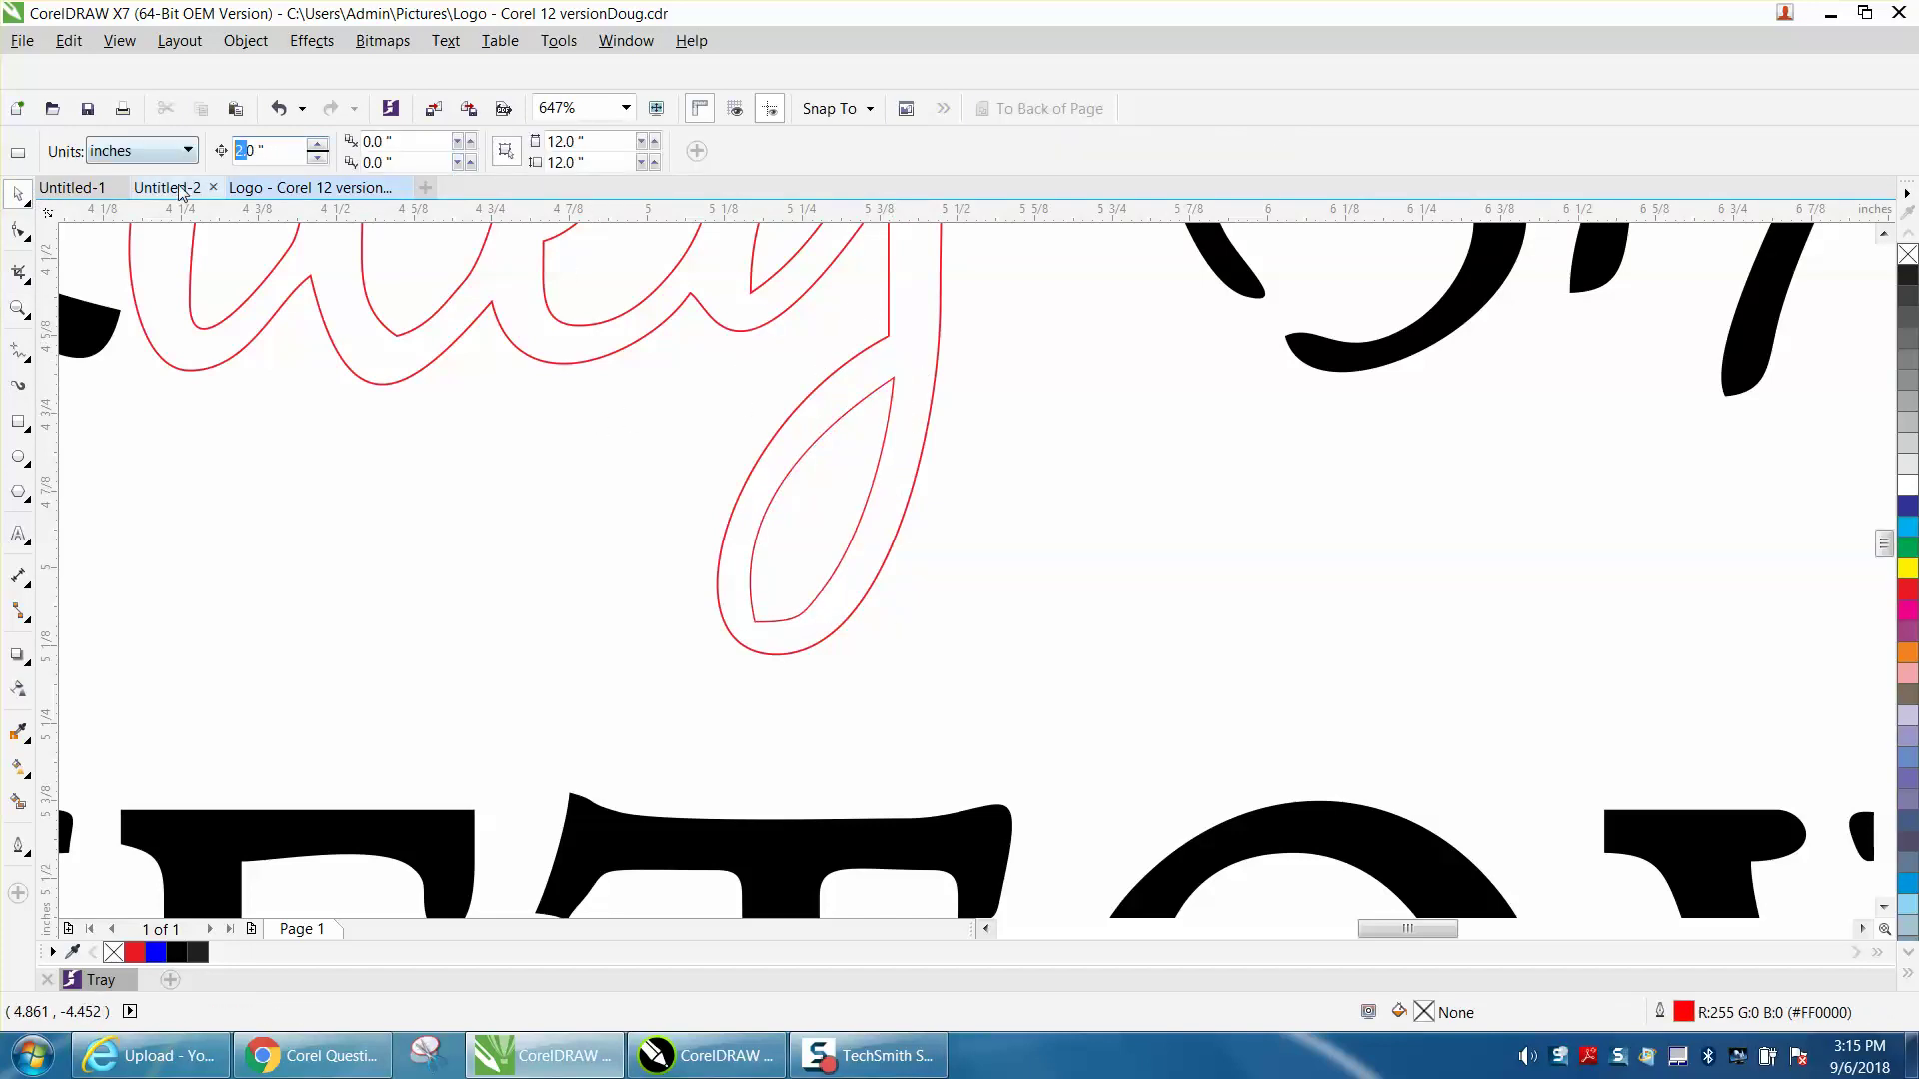
text(.001)
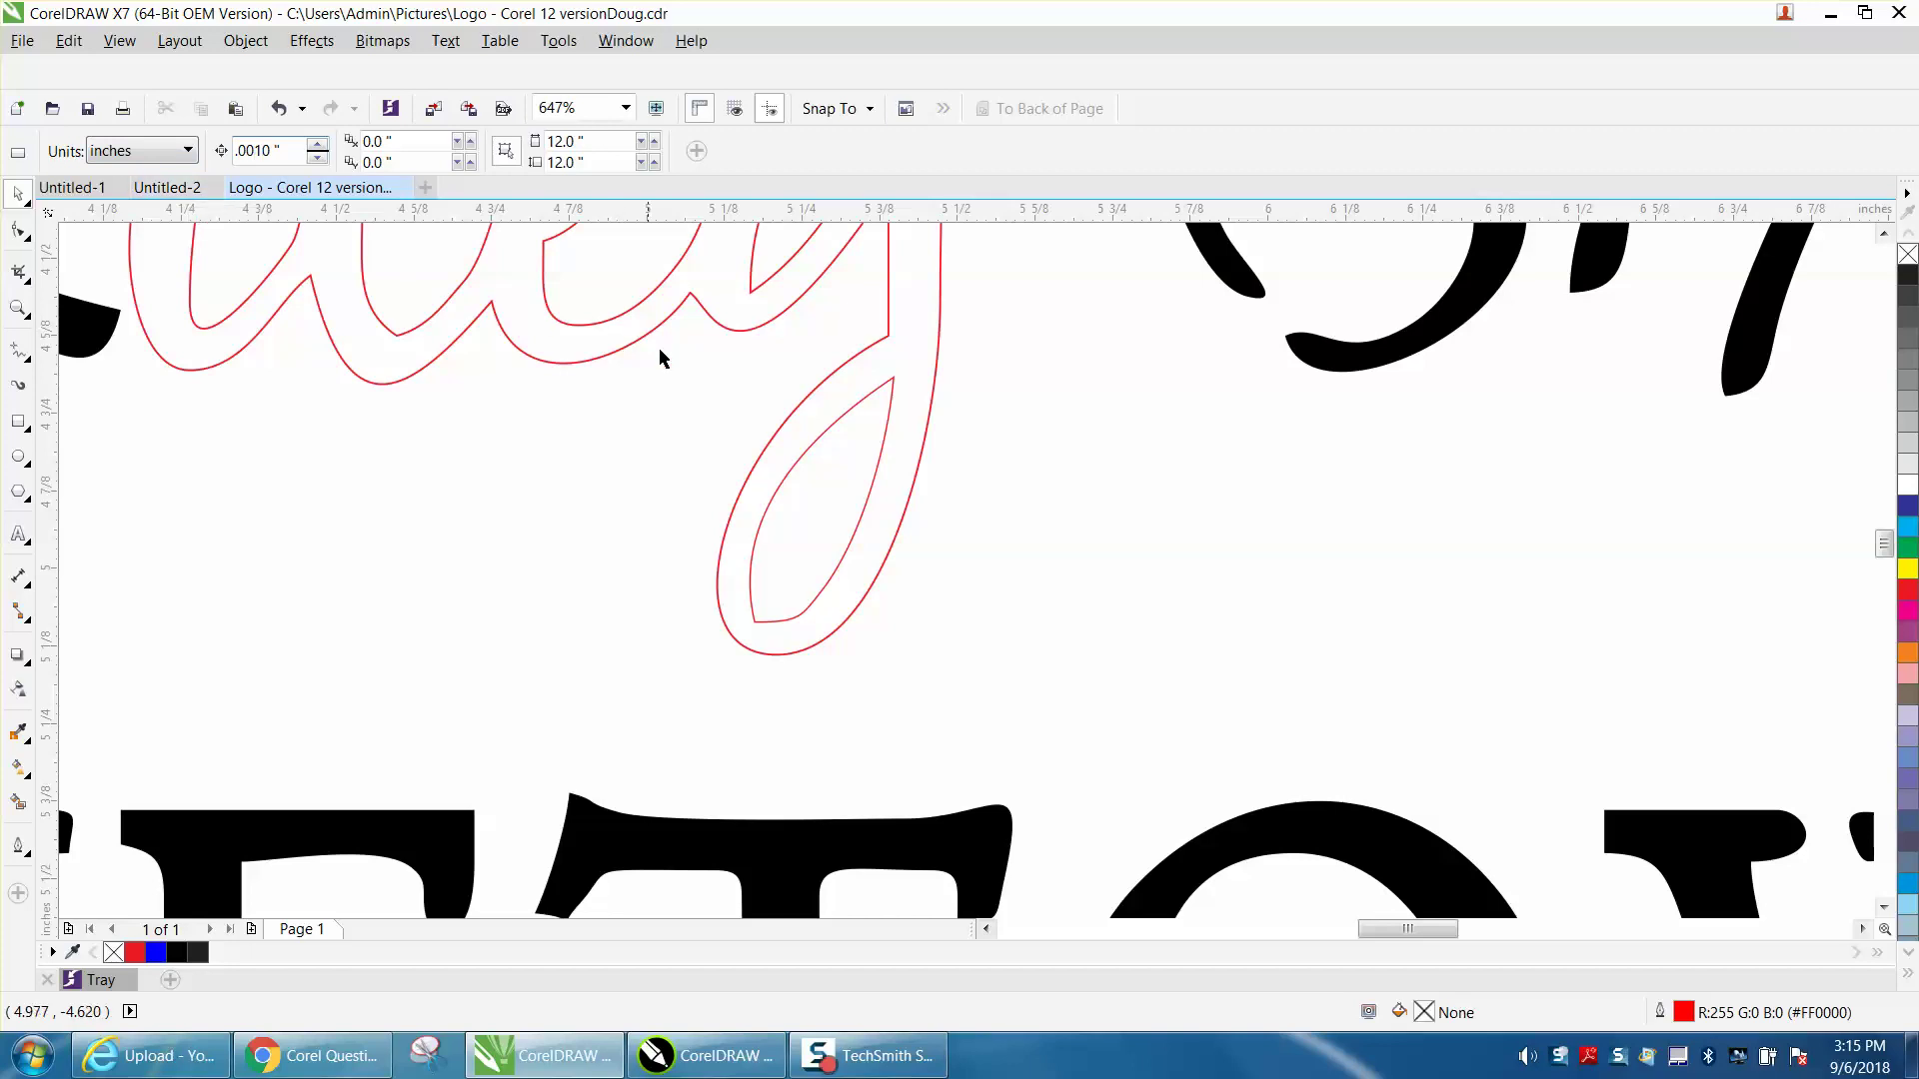
key(Return)
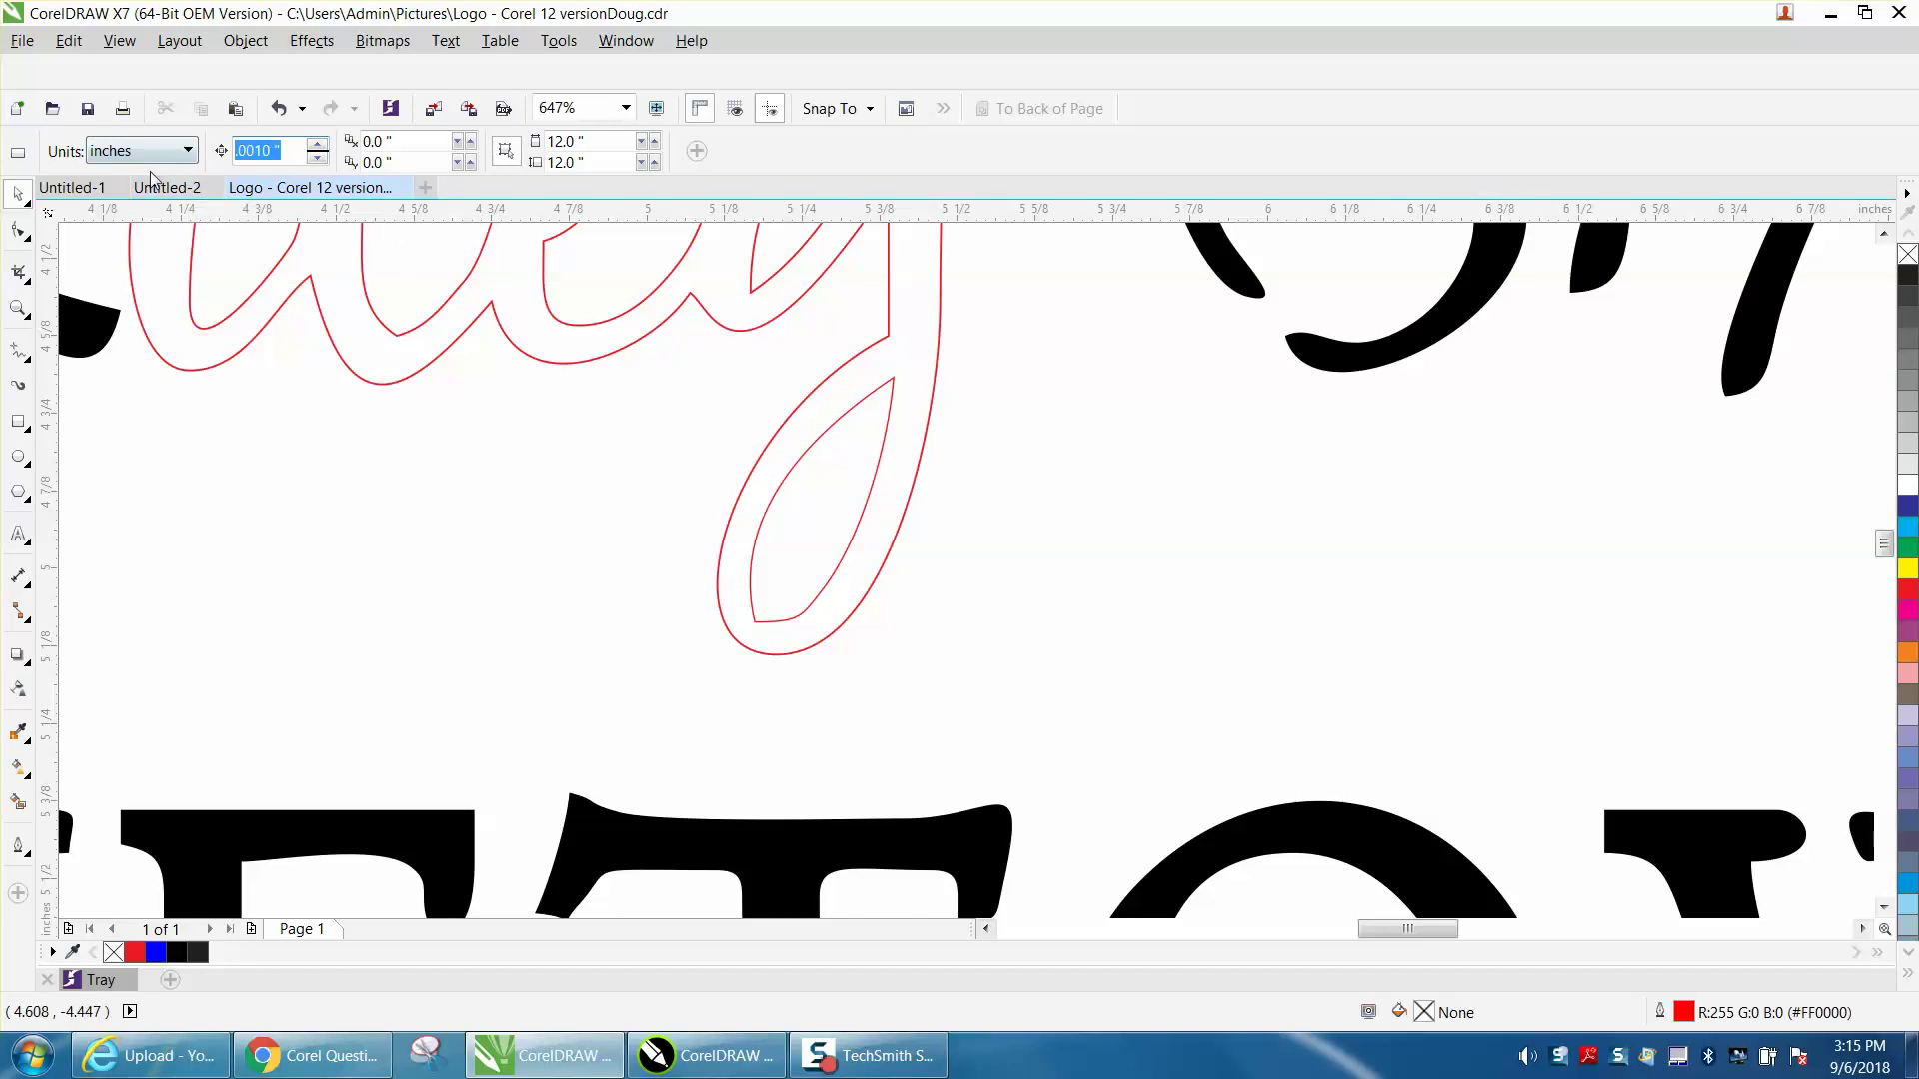
text(.)
- Nudge the inner loop right, up twice and left to seat it in the y tail
click(887, 437)
key(Right)
key(Right)
key(Right)
key(Right)
key(Up)
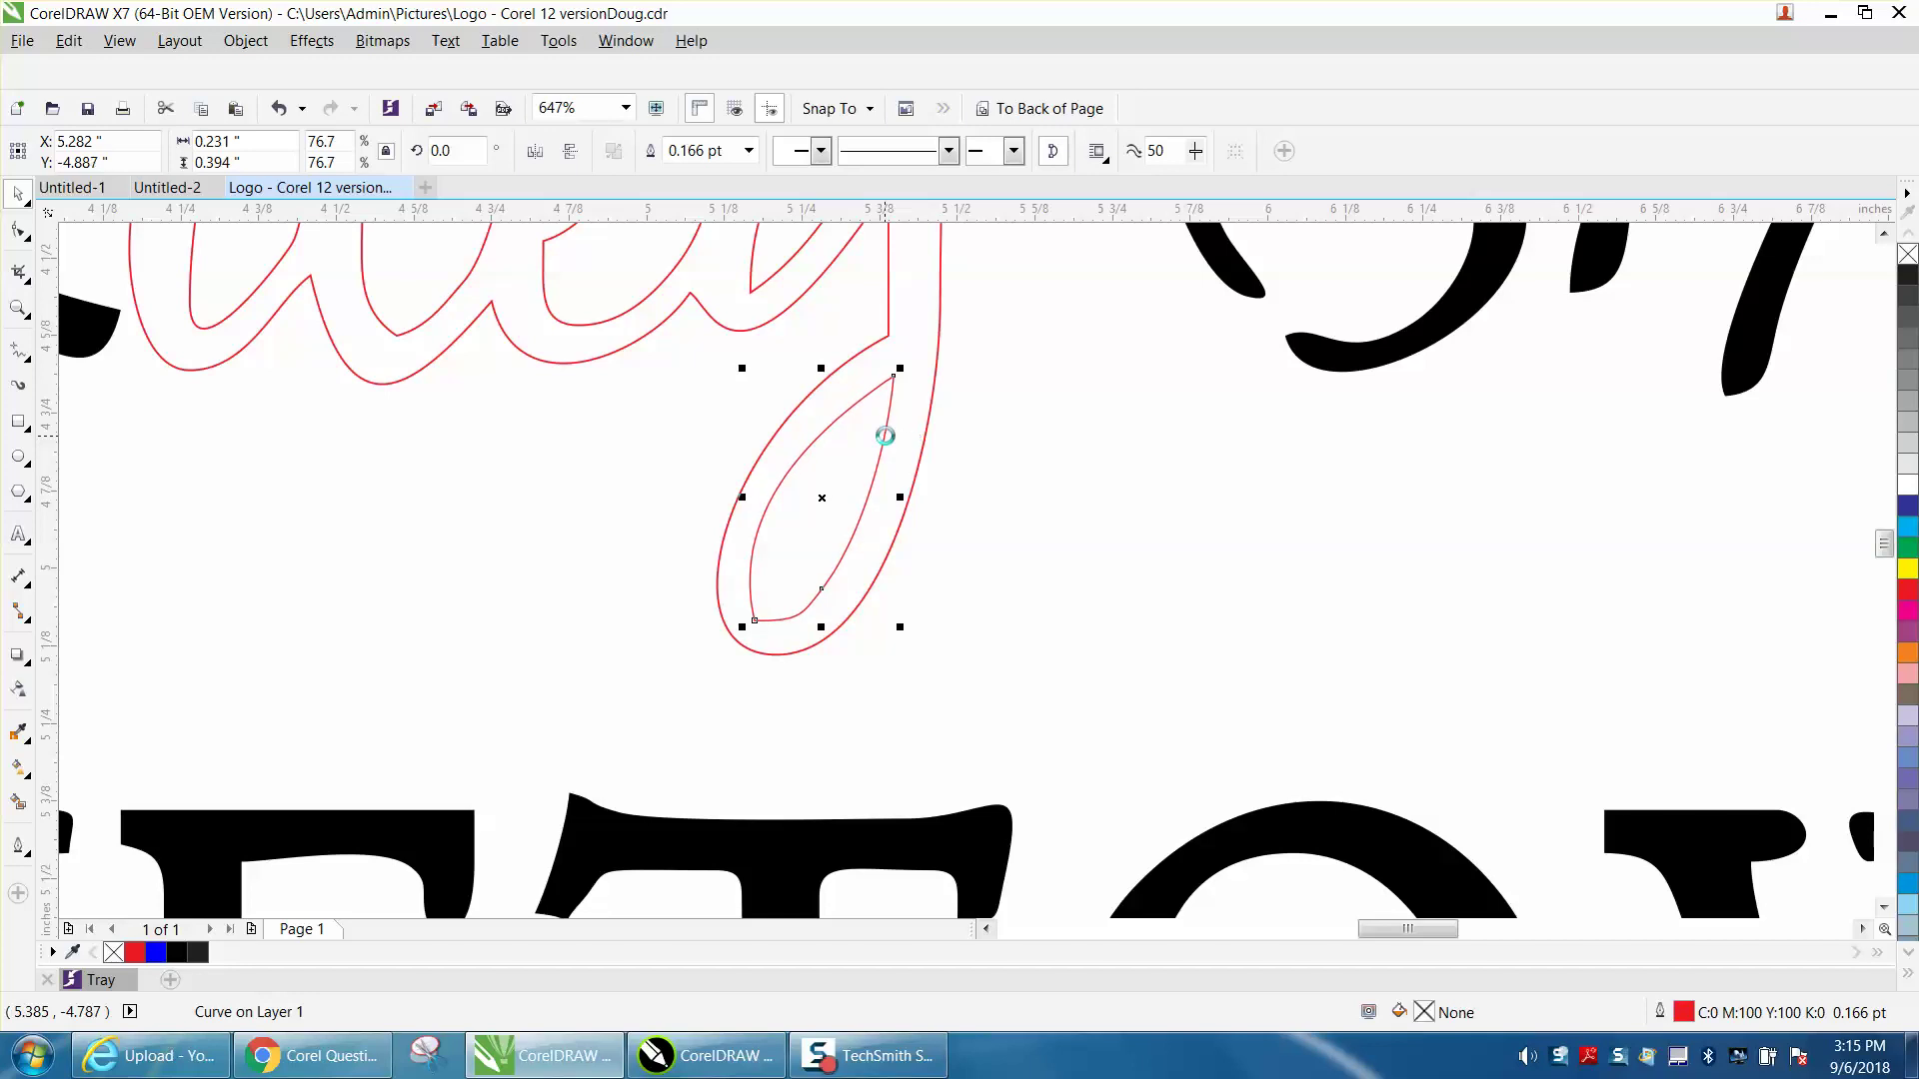
key(Up)
key(Up)
key(Up)
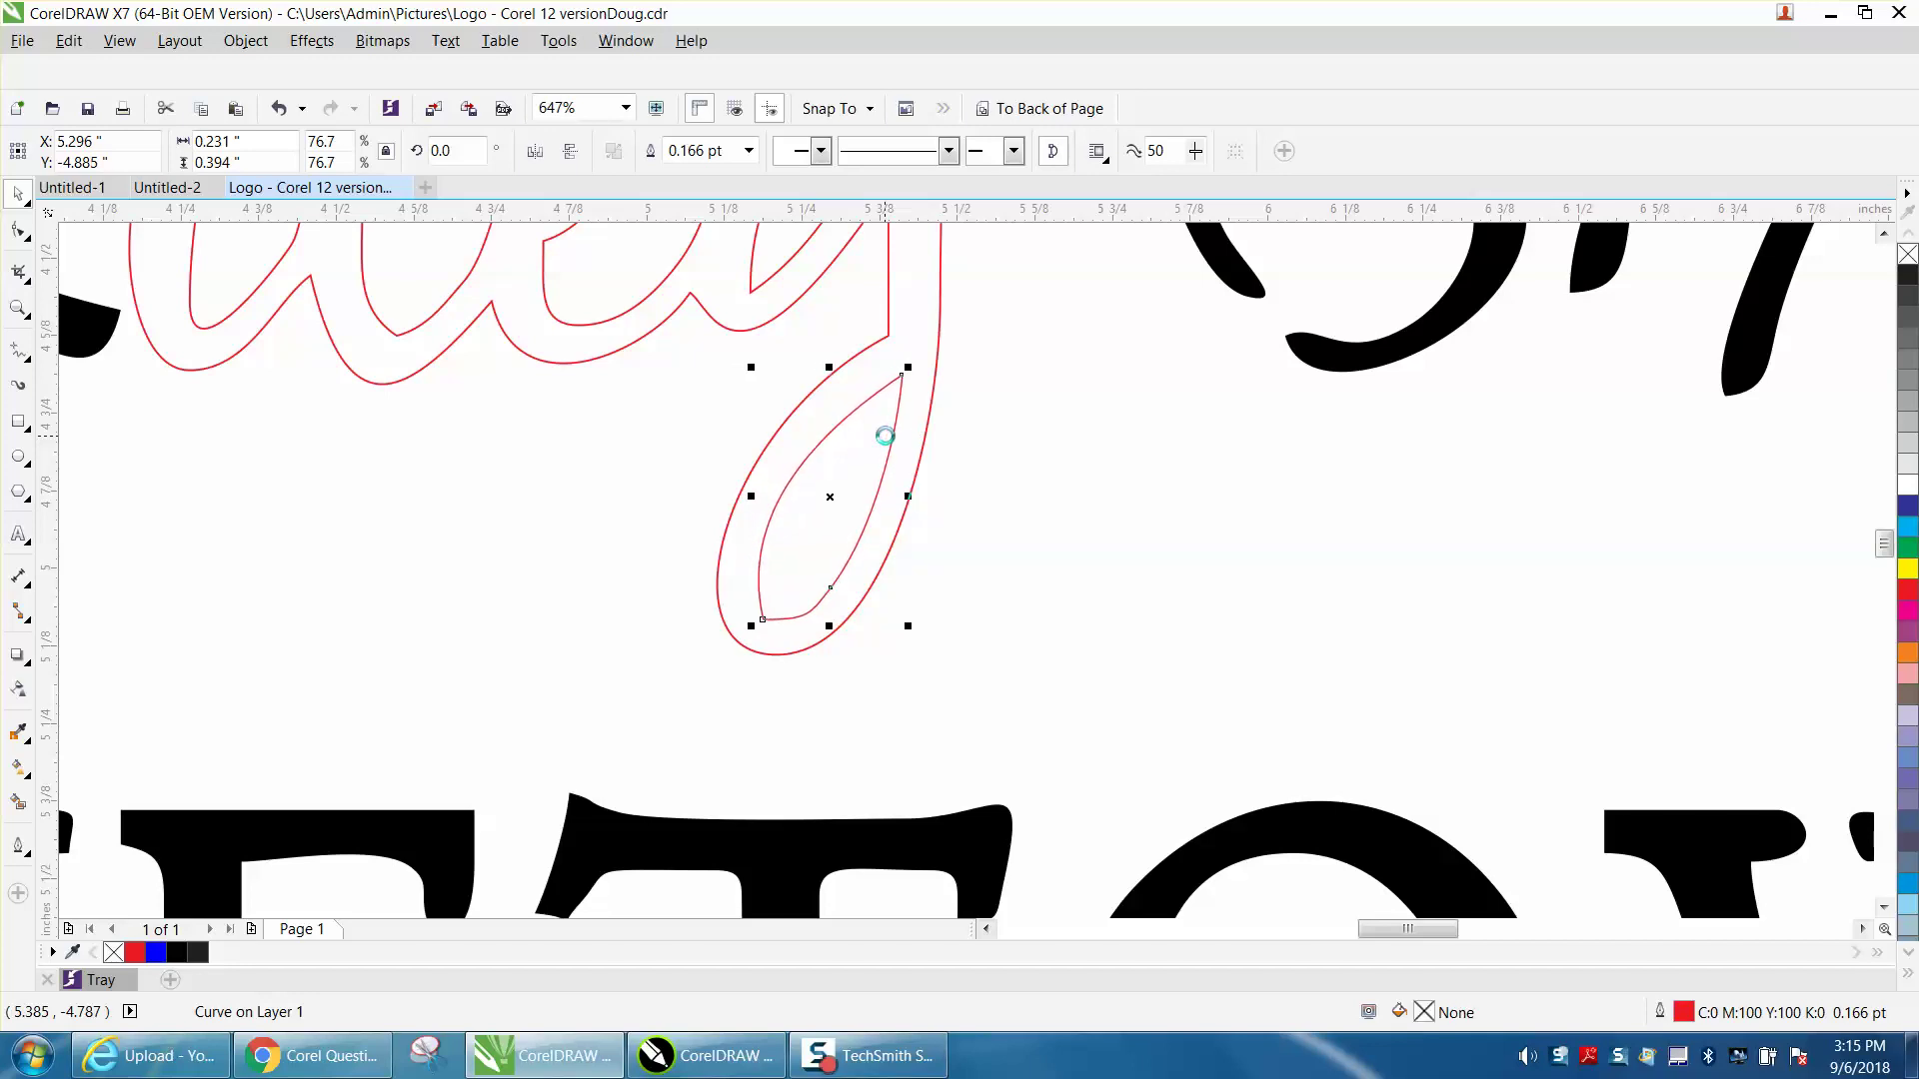
key(Left)
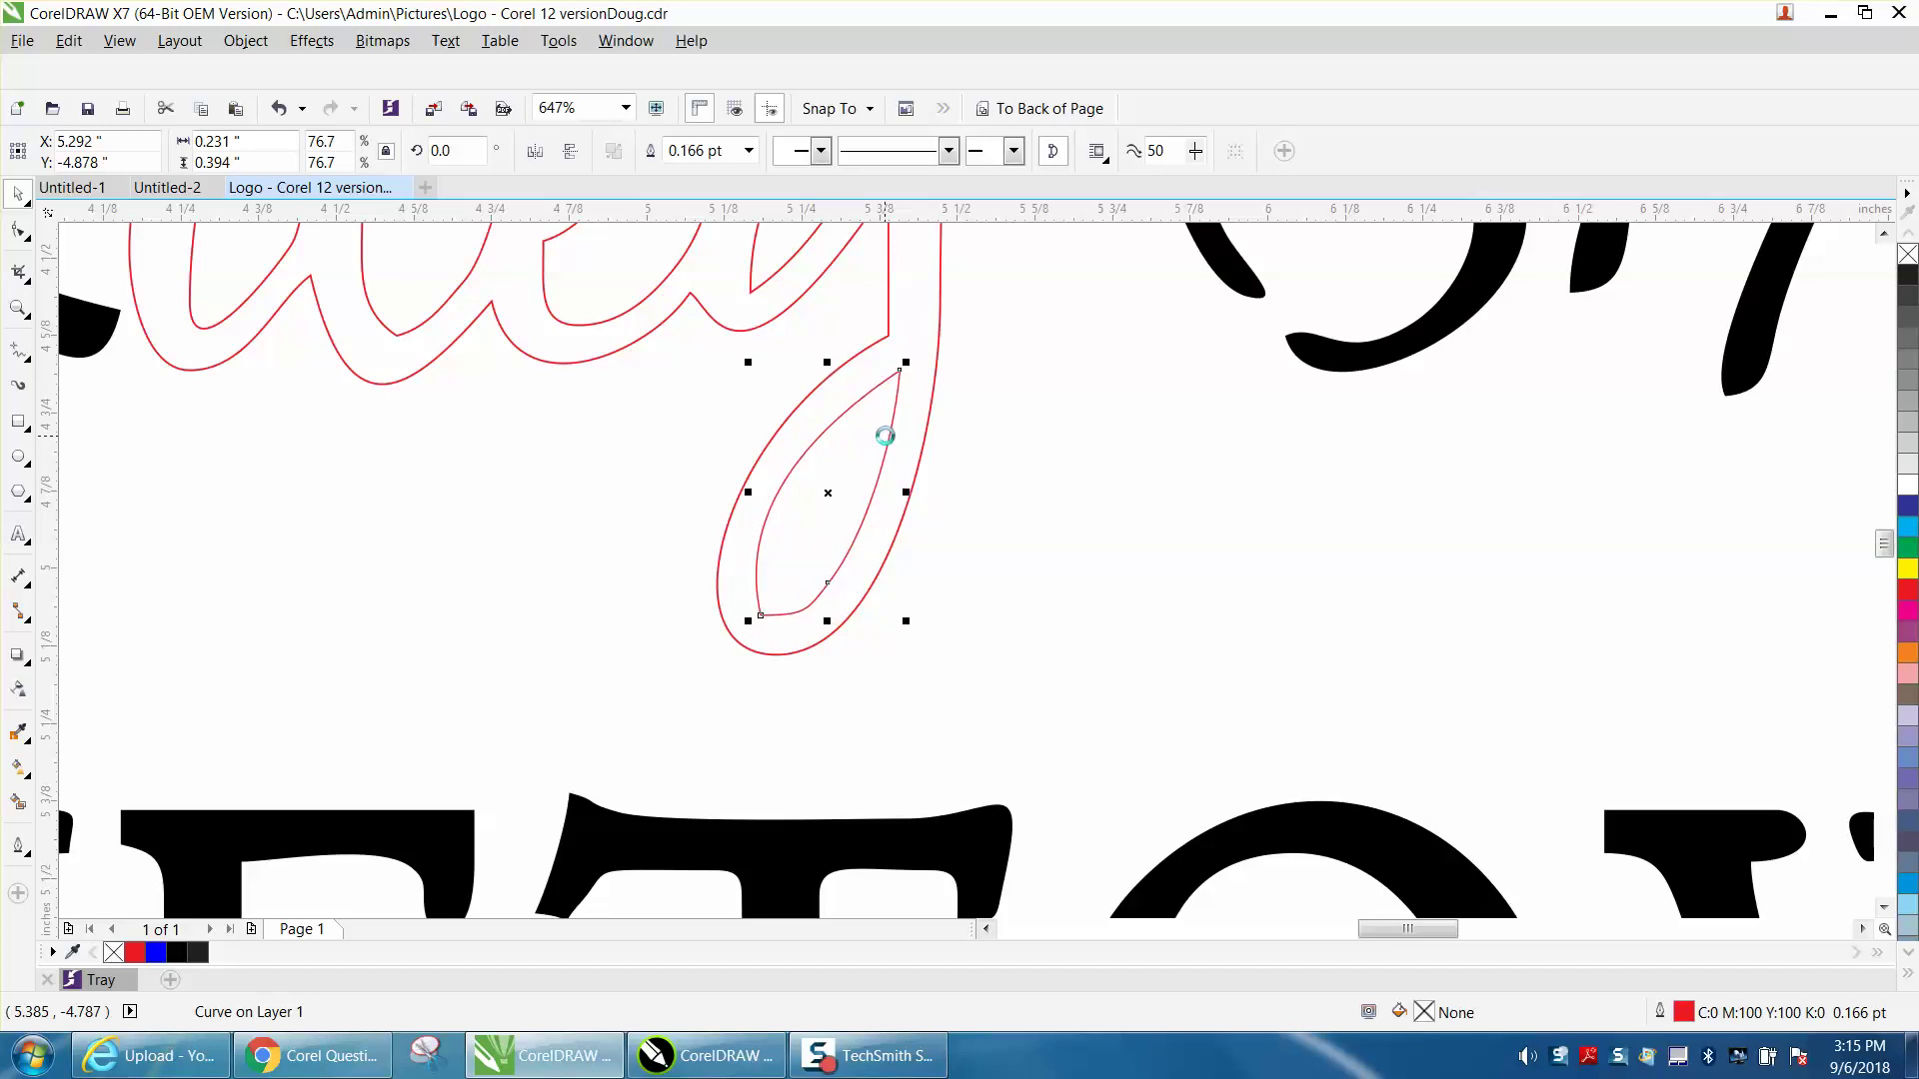
- Delete the stray small oval above (517)
click(1013, 471)
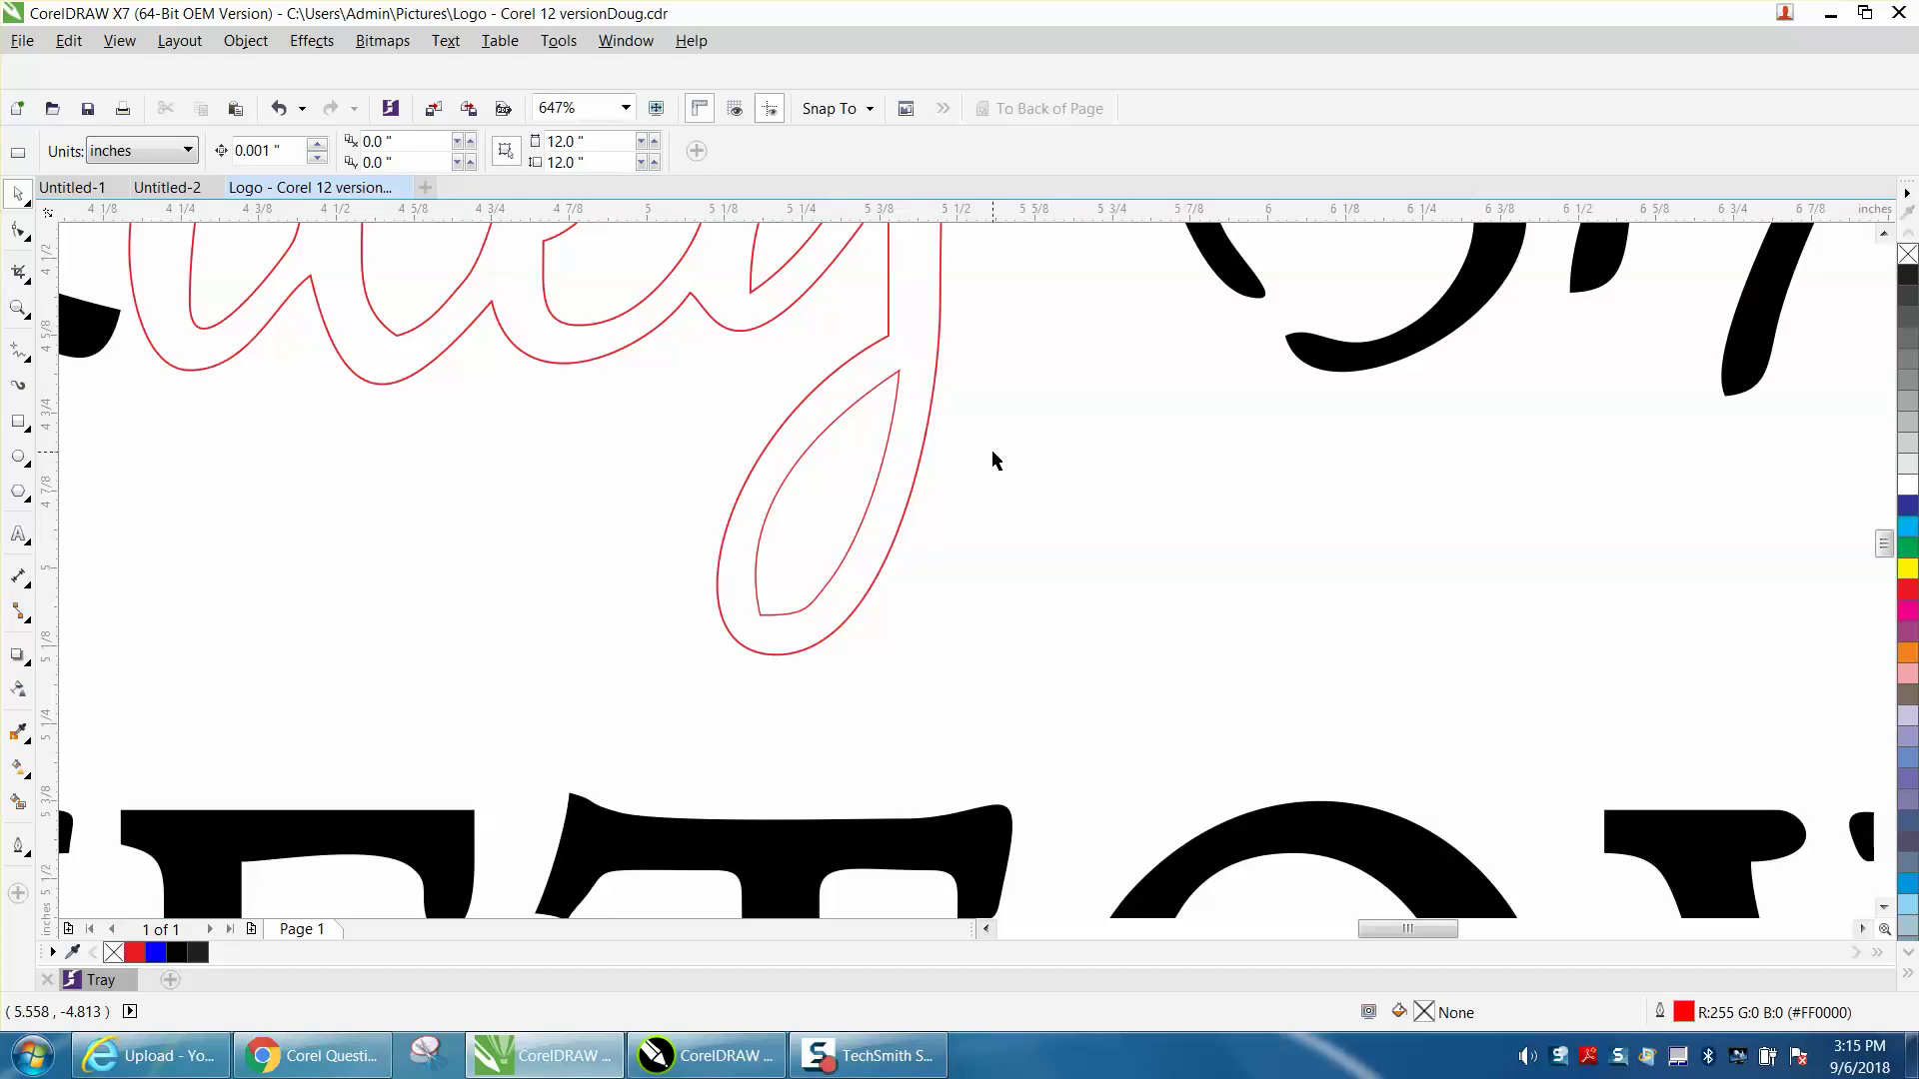
scroll(993, 459, down, 5)
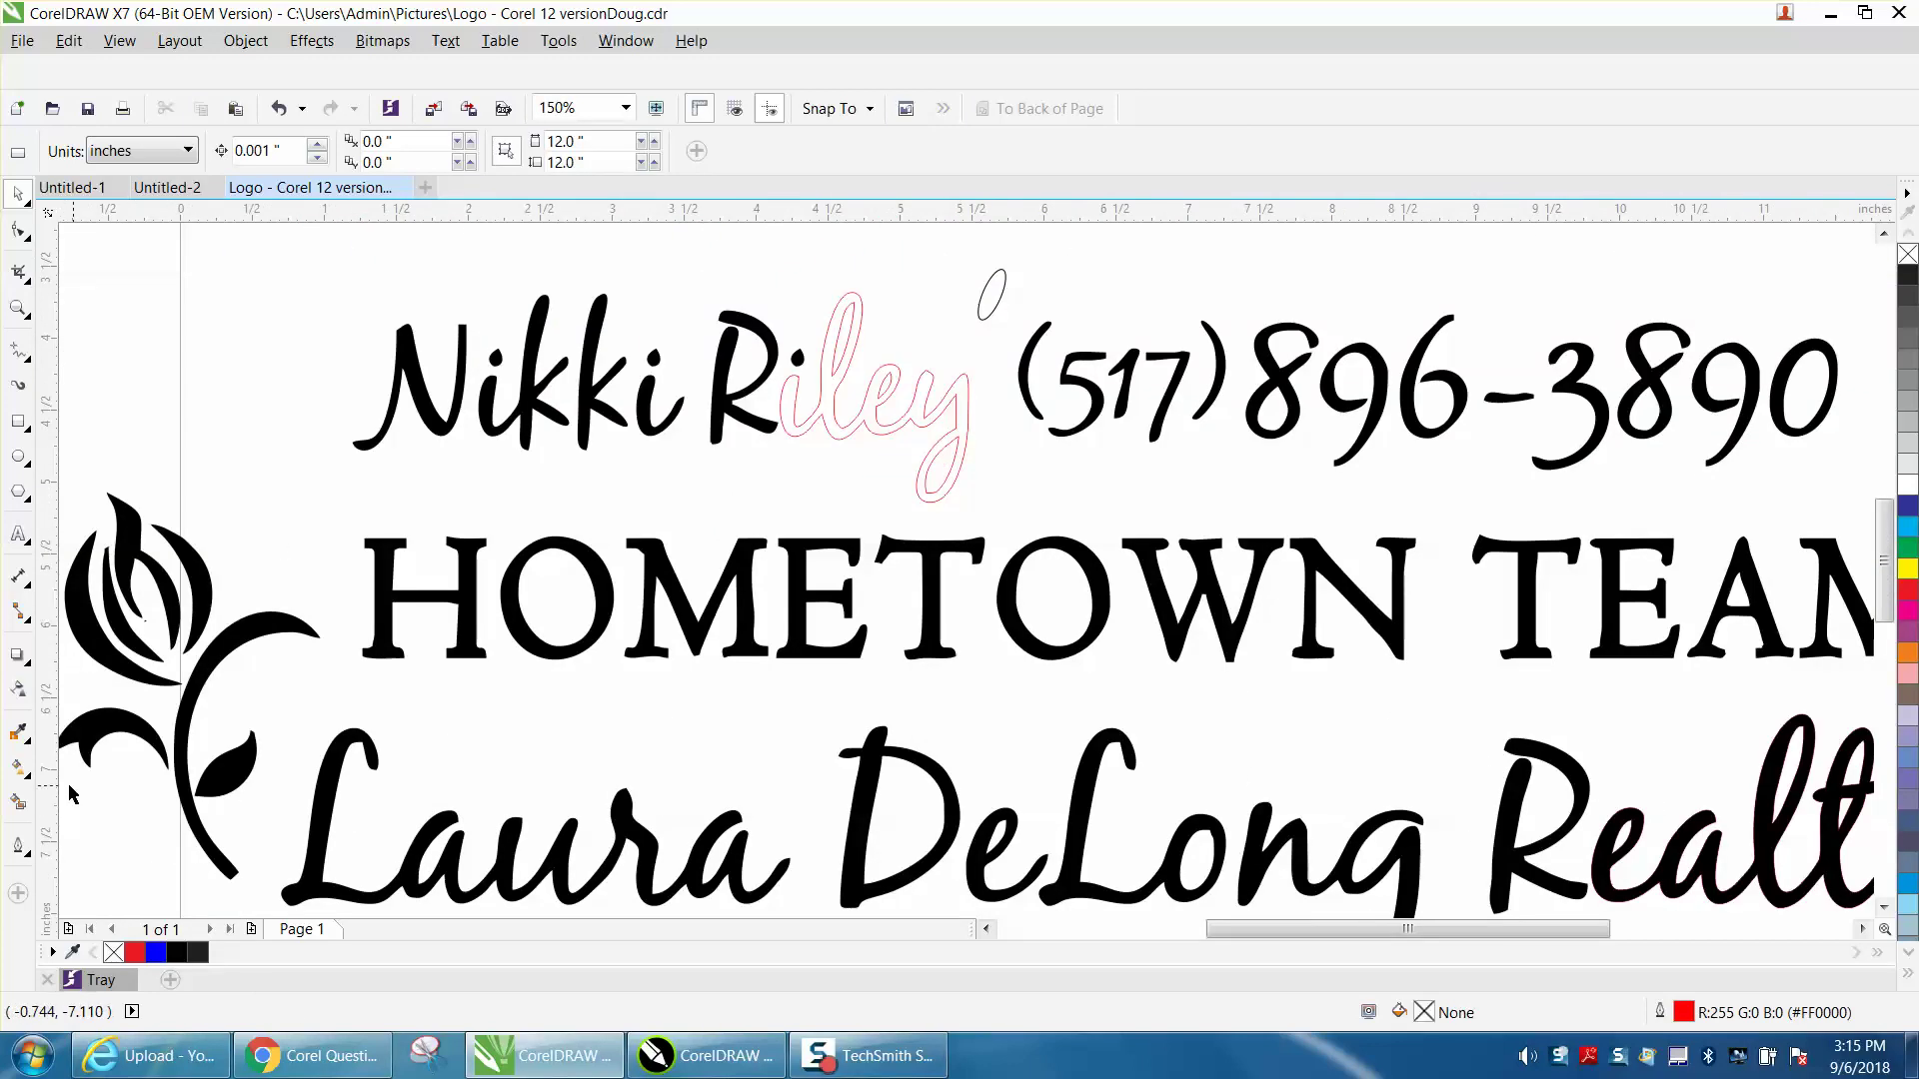
click(993, 292)
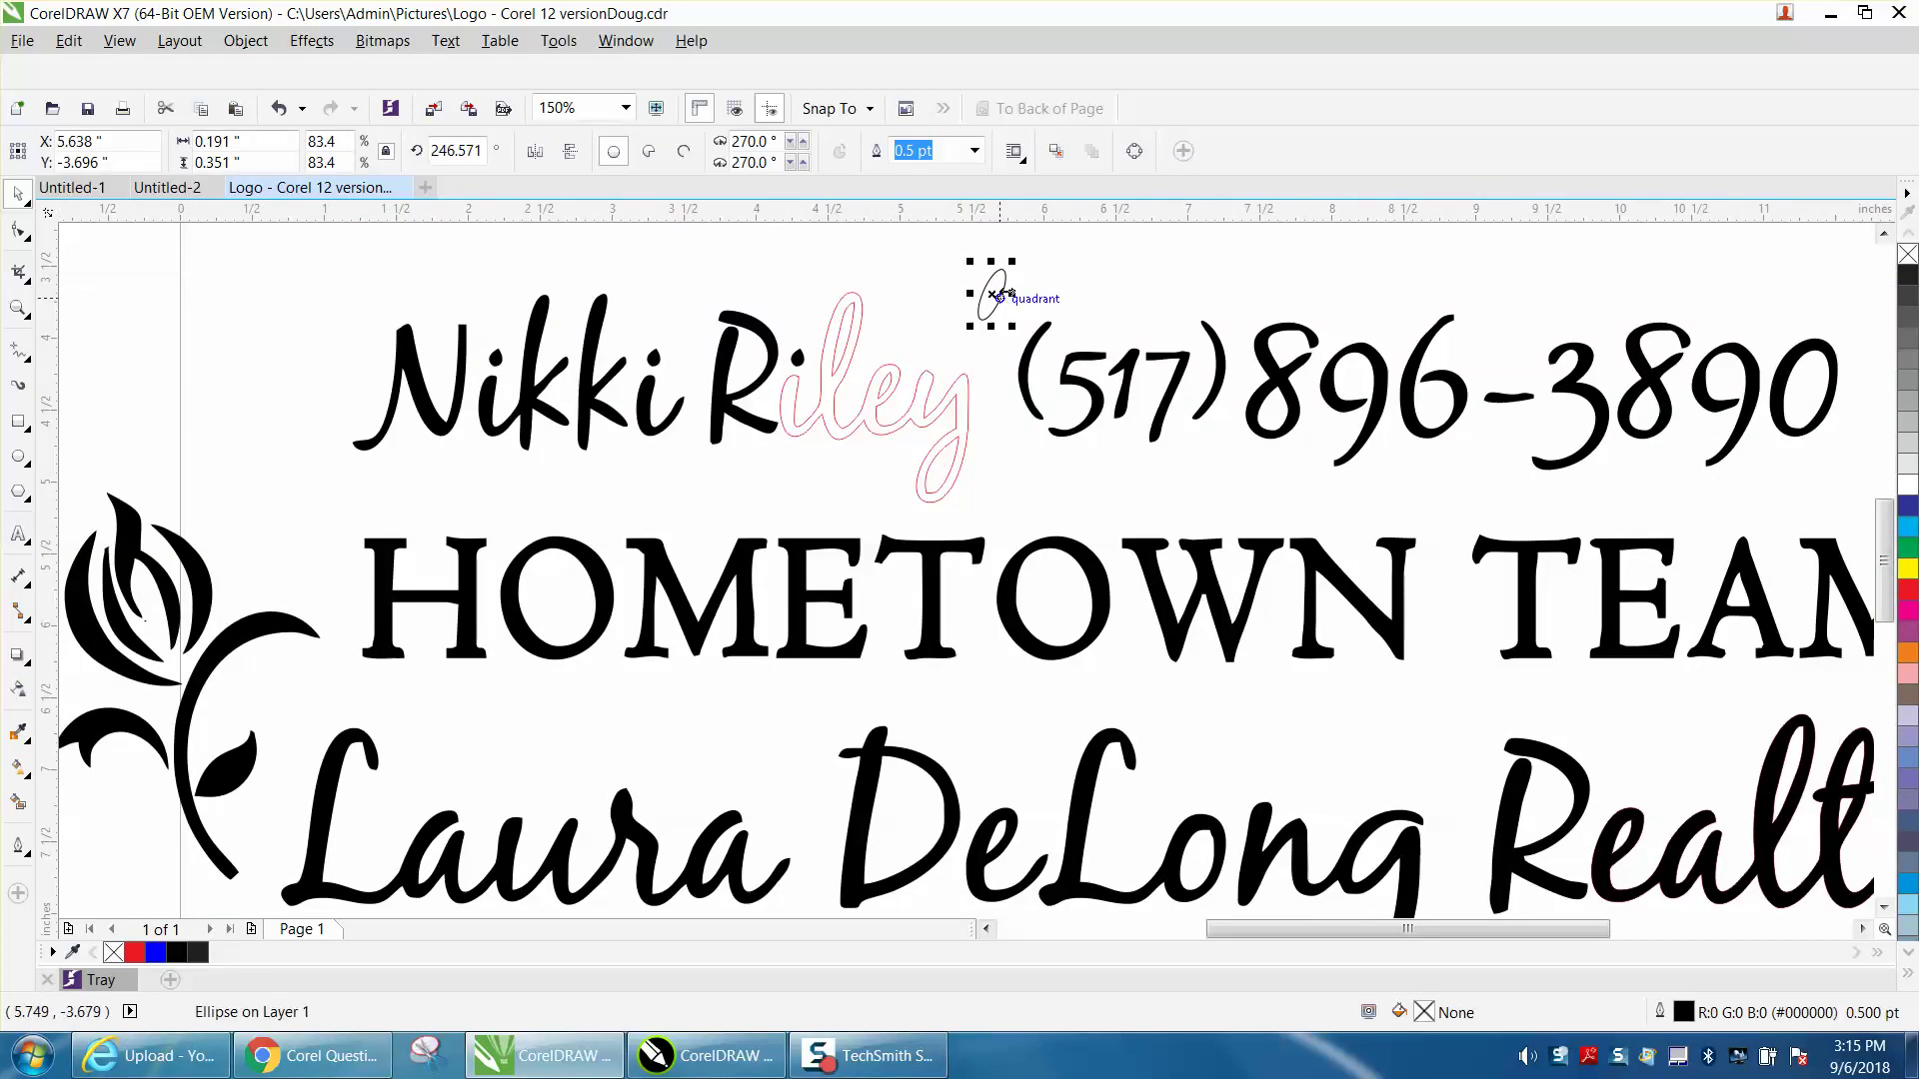
key(Delete)
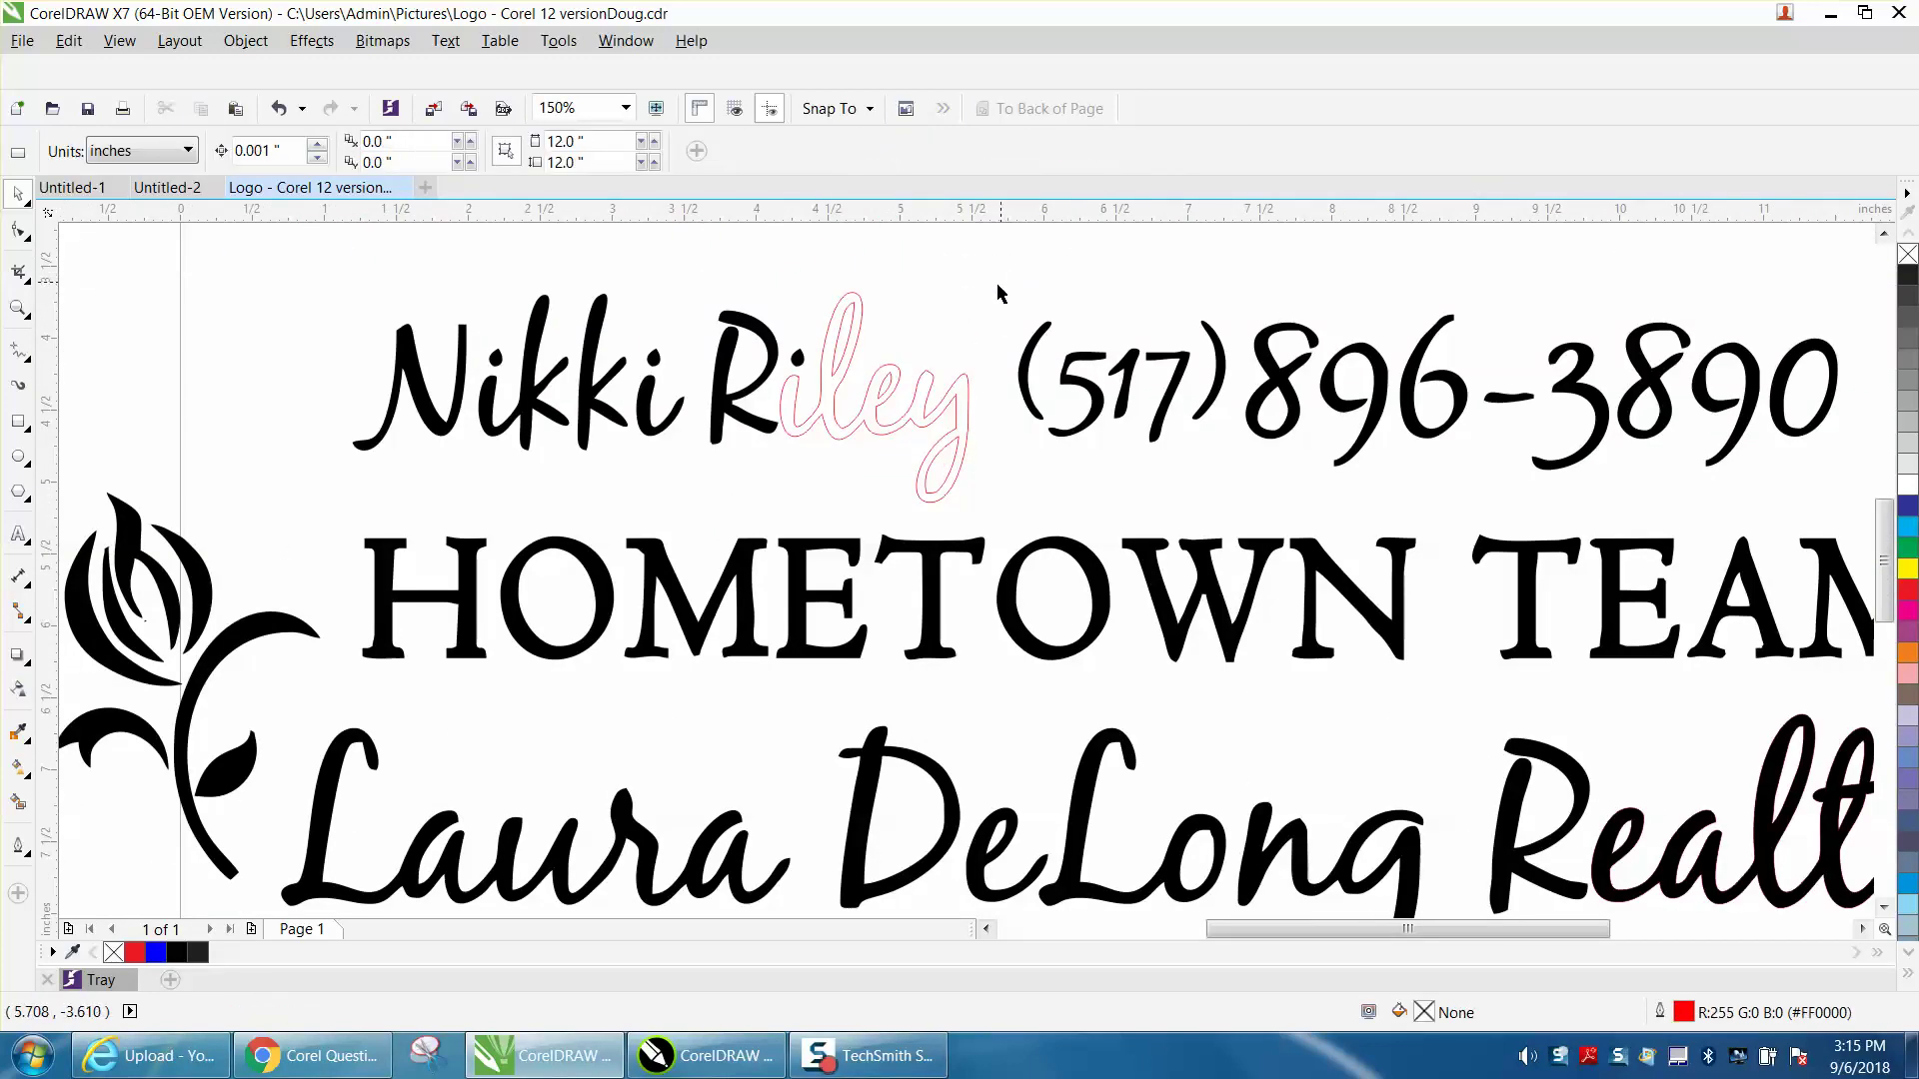
- Smart Fill the red-outlined iley letters solid black, then deselect and zoom out
click(18, 802)
click(963, 408)
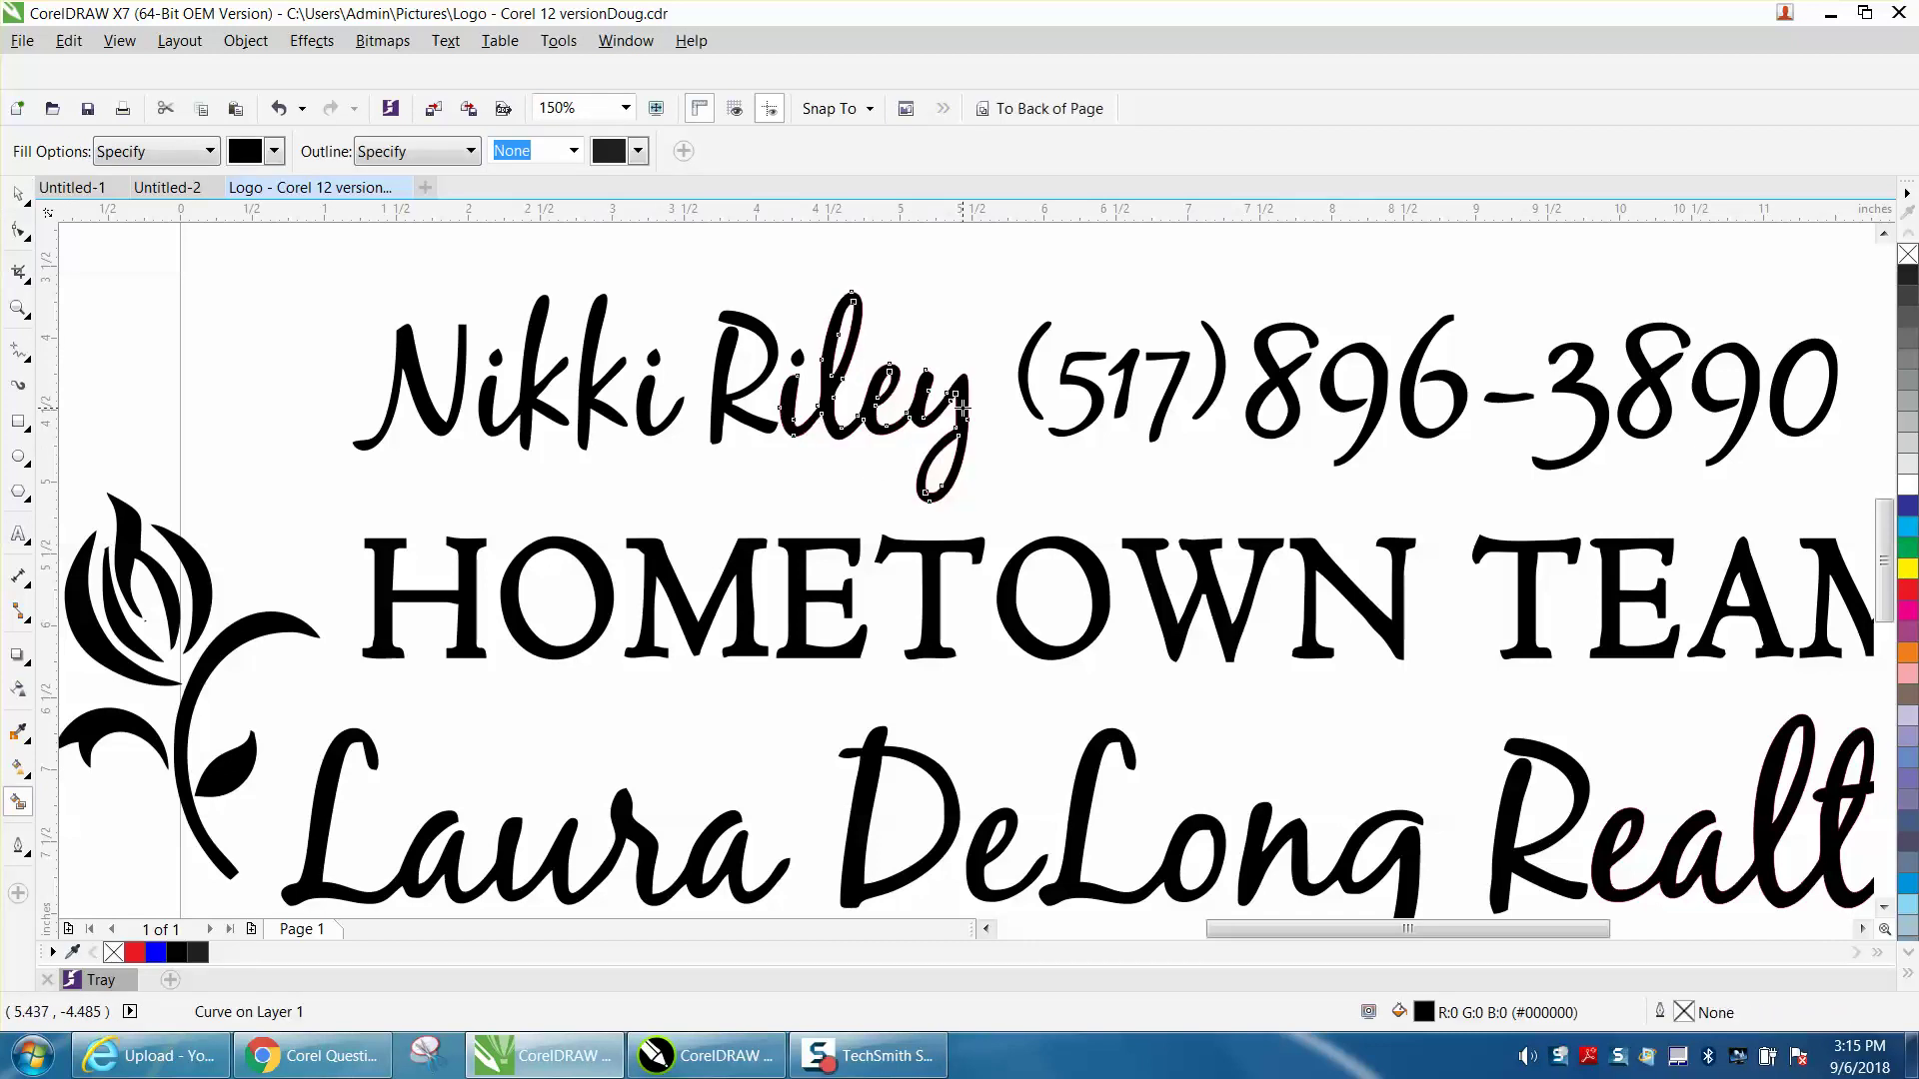
click(18, 193)
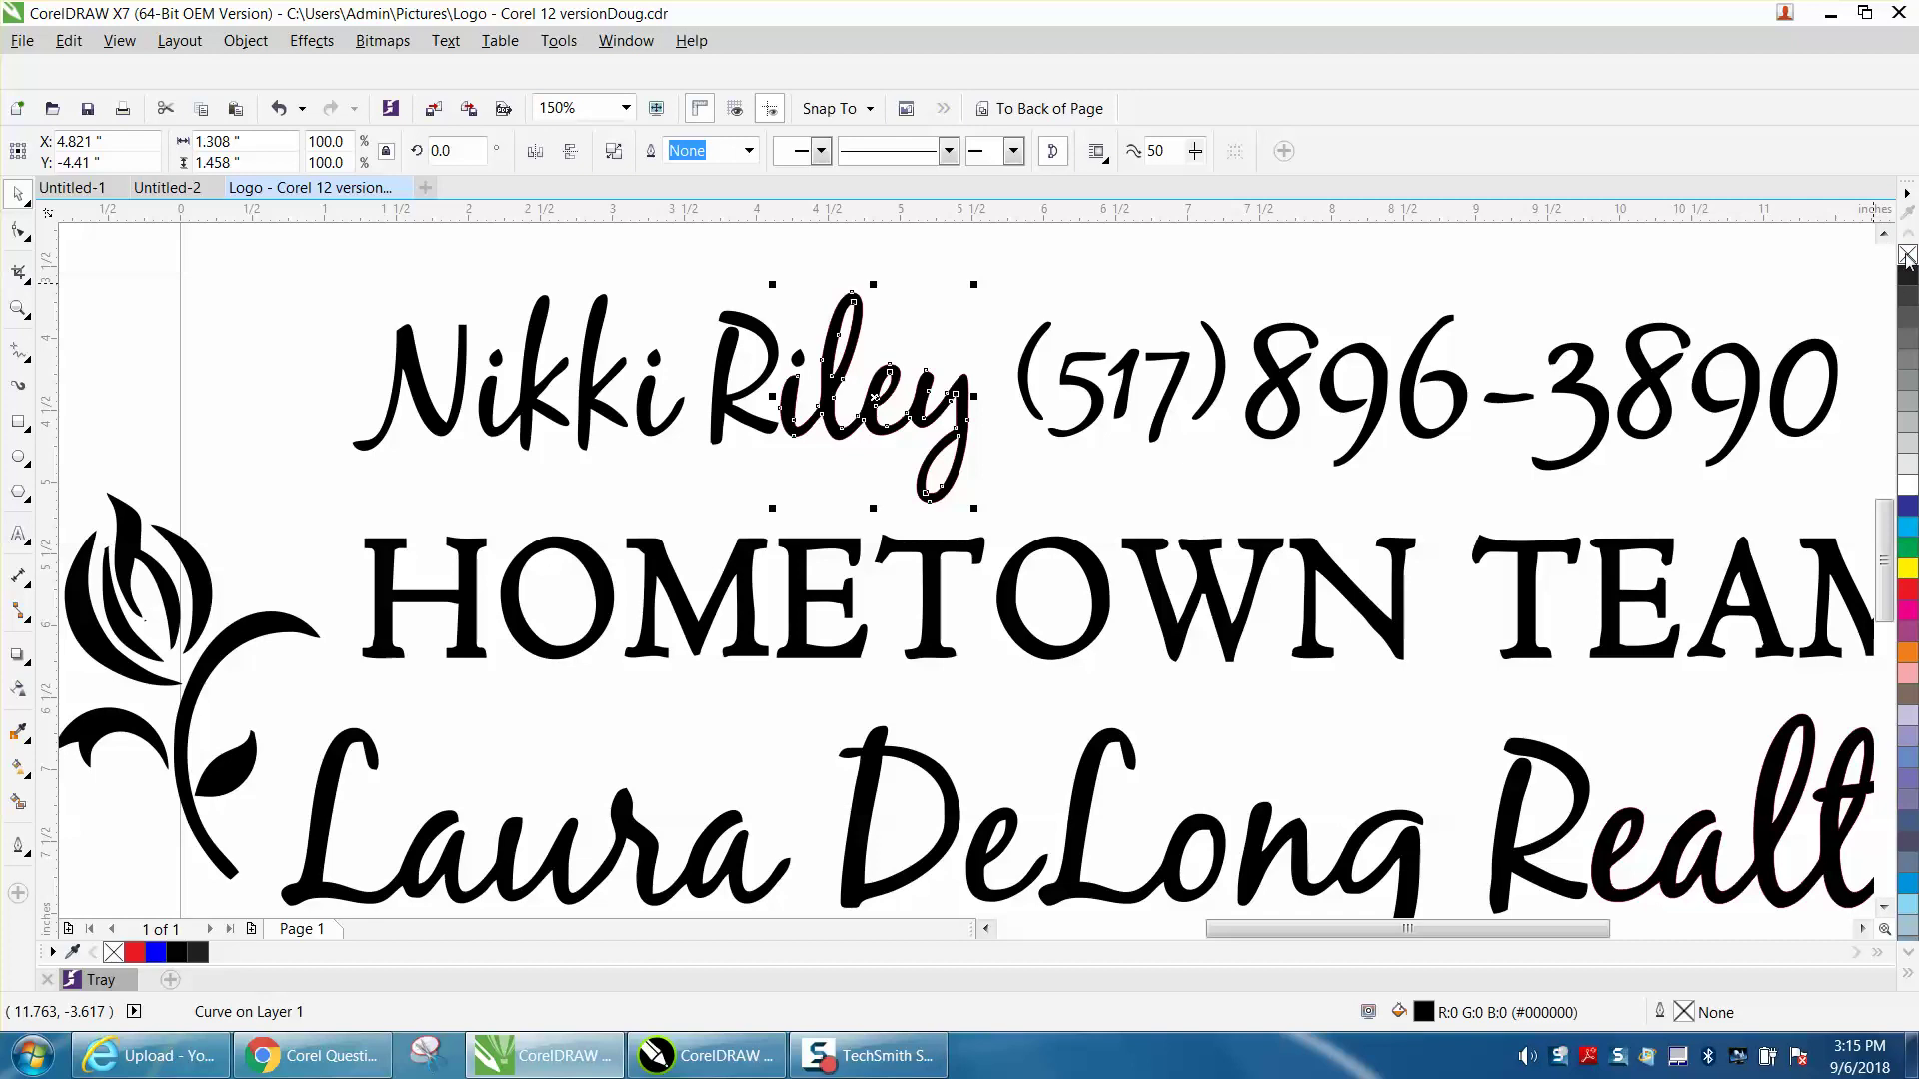
click(1148, 237)
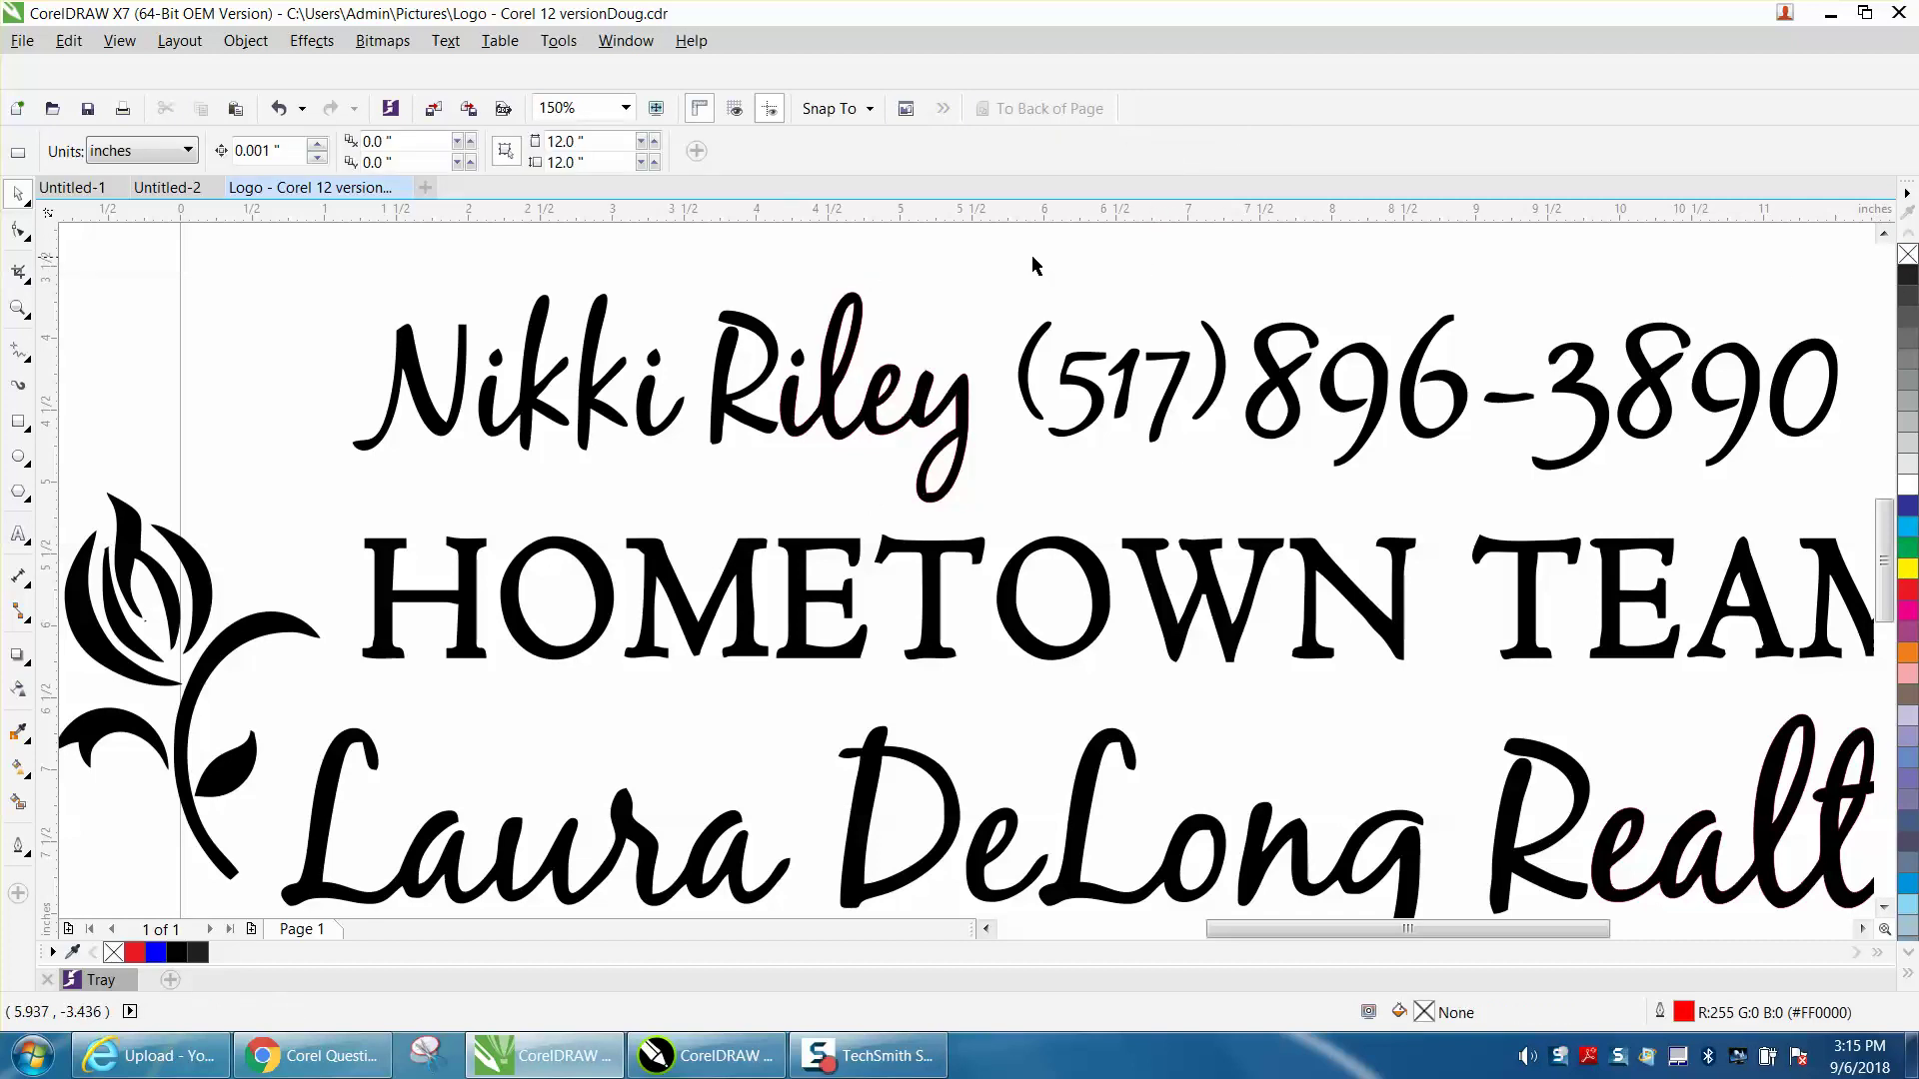
scroll(1032, 256, down, 1)
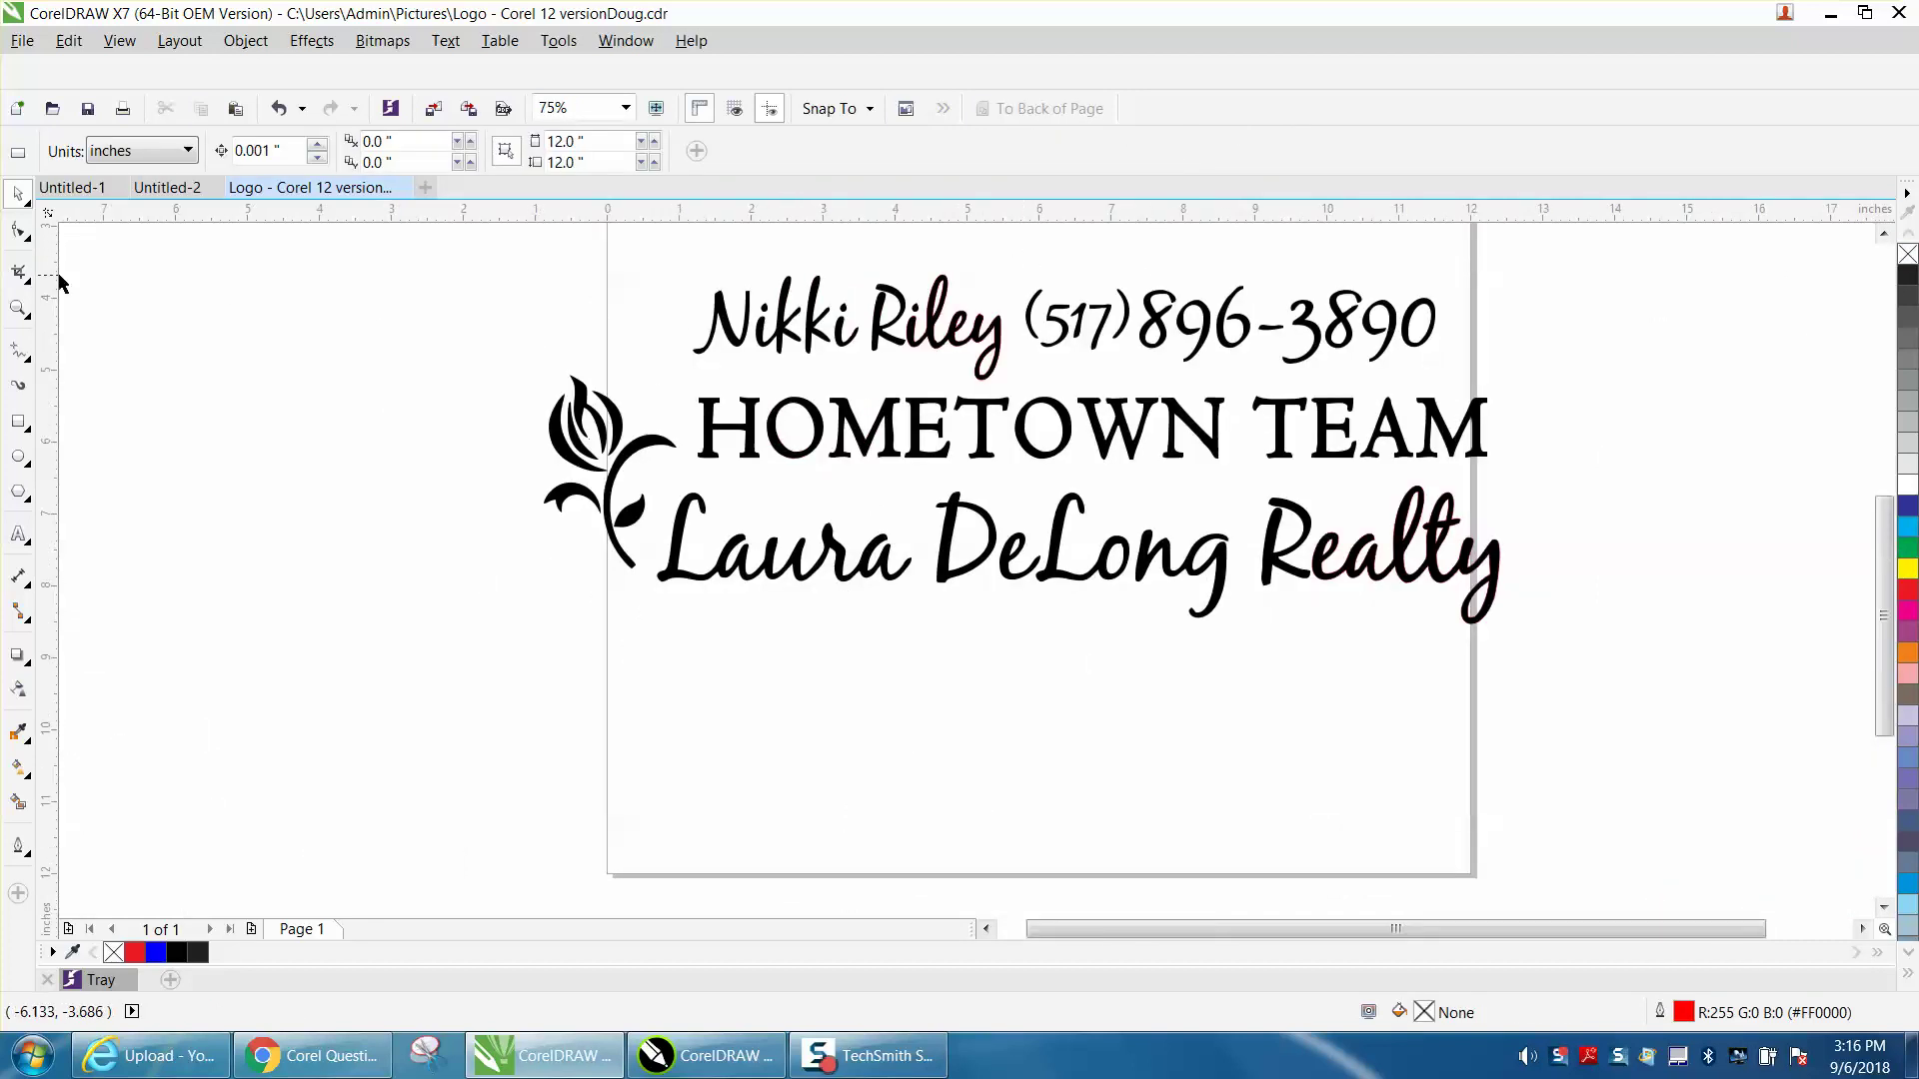
- Zoom in closely on the l of Realty to inspect the stacked ealty shapes
click(18, 308)
drag(549, 268, 1694, 727)
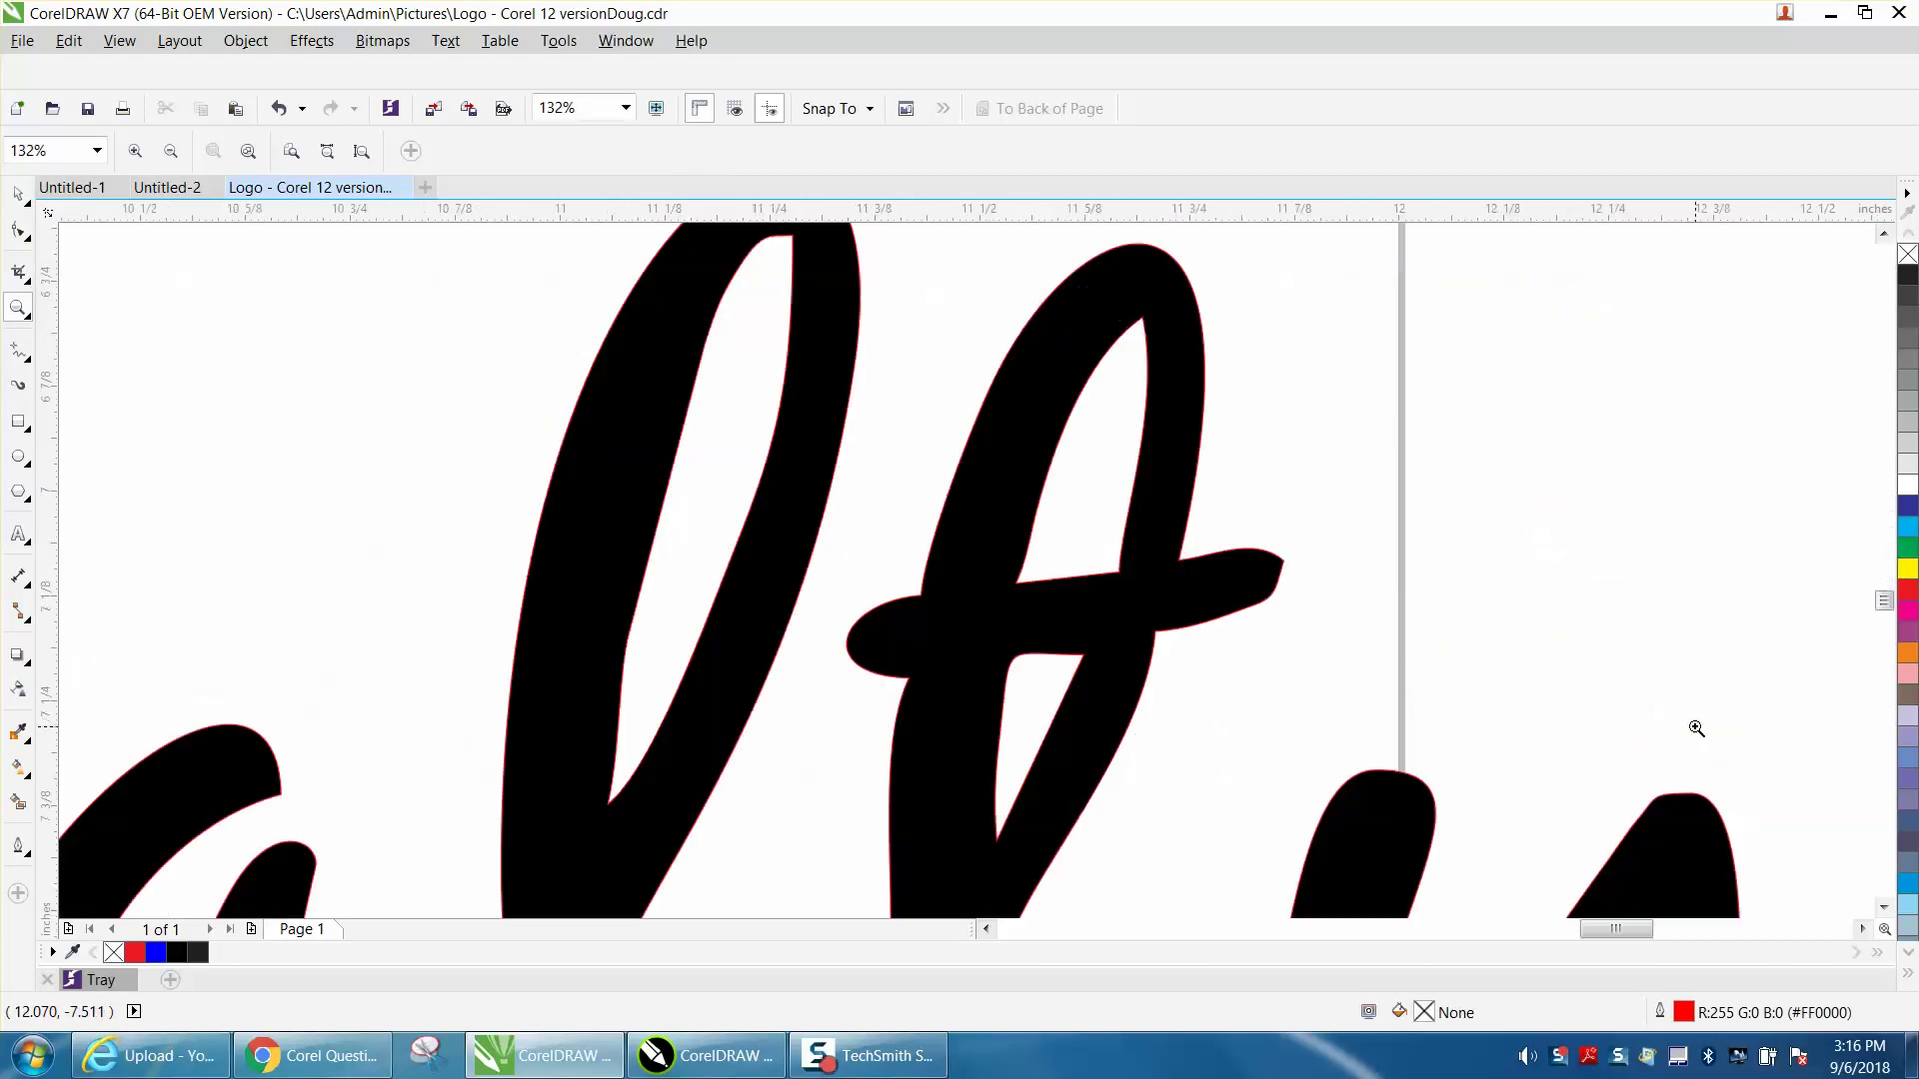
drag(792, 459, 908, 513)
scroll(801, 433, down, 10)
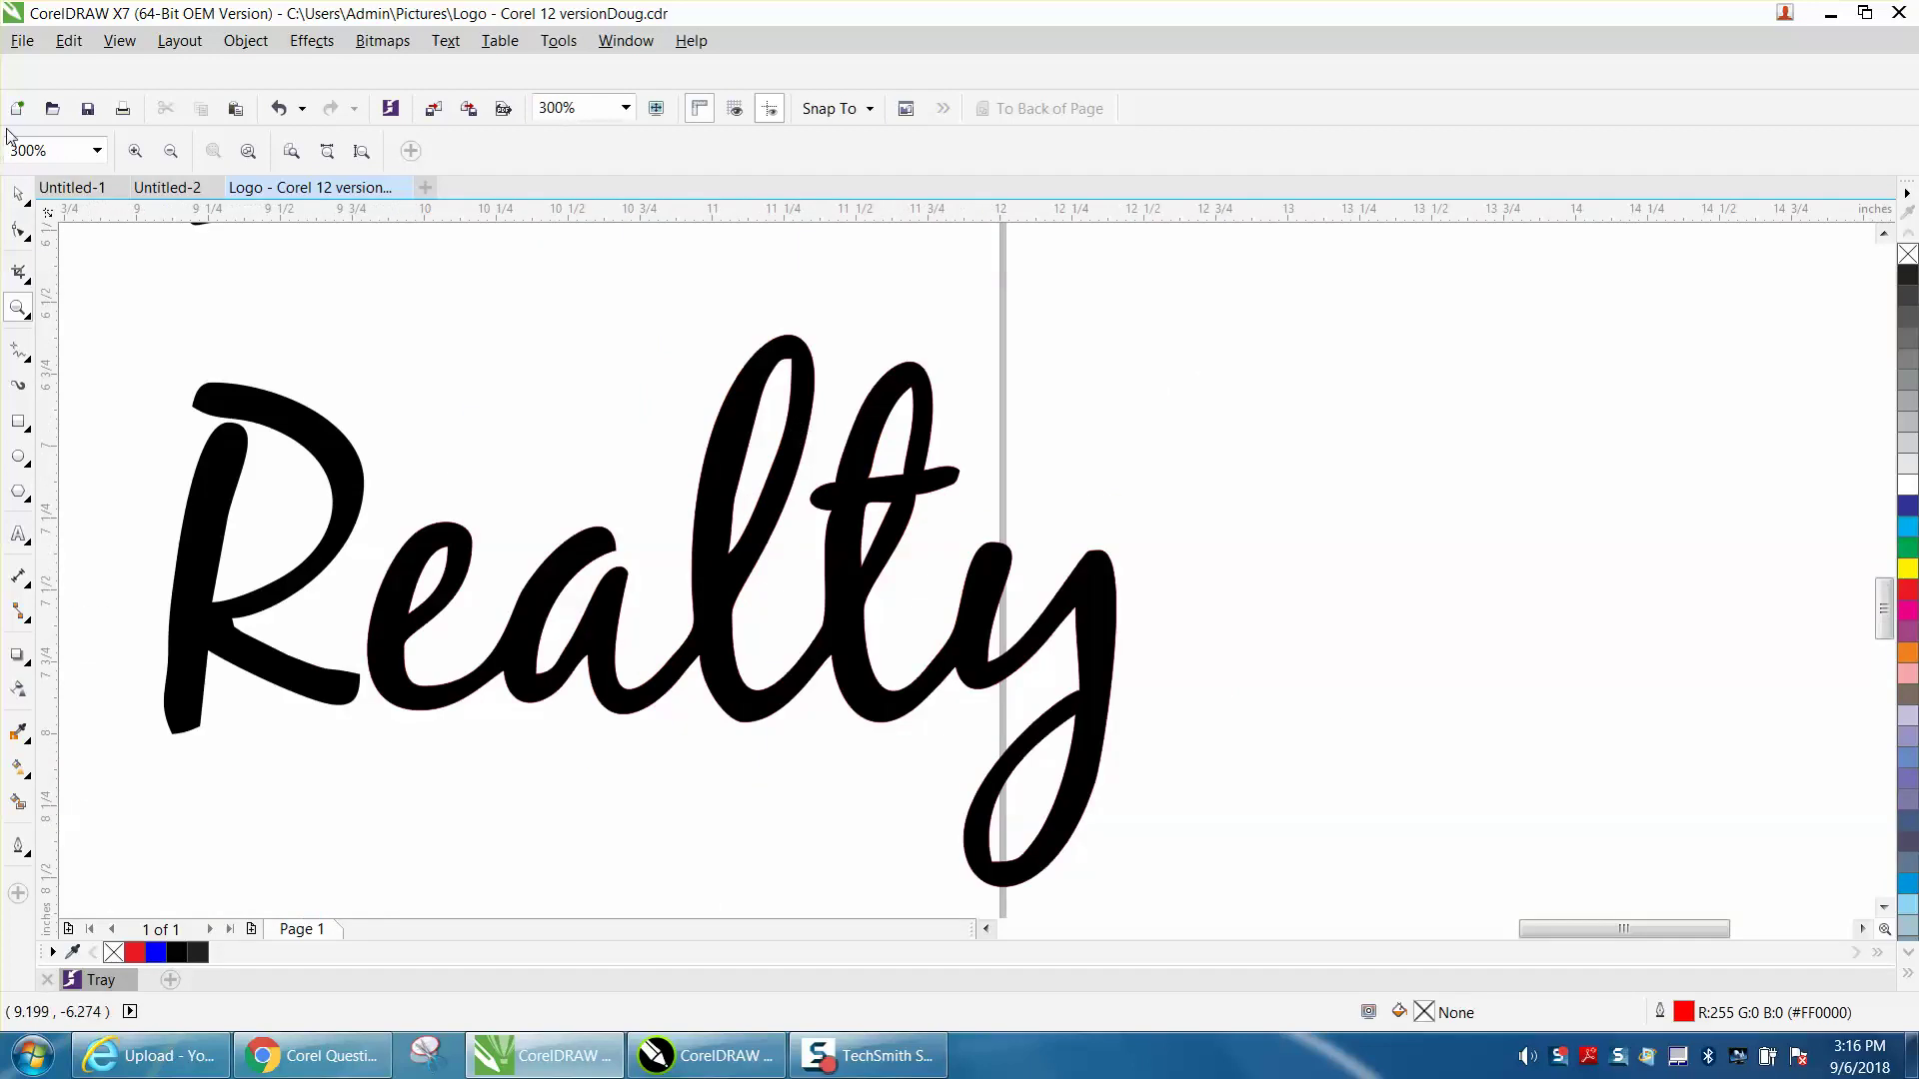
click(18, 193)
click(801, 420)
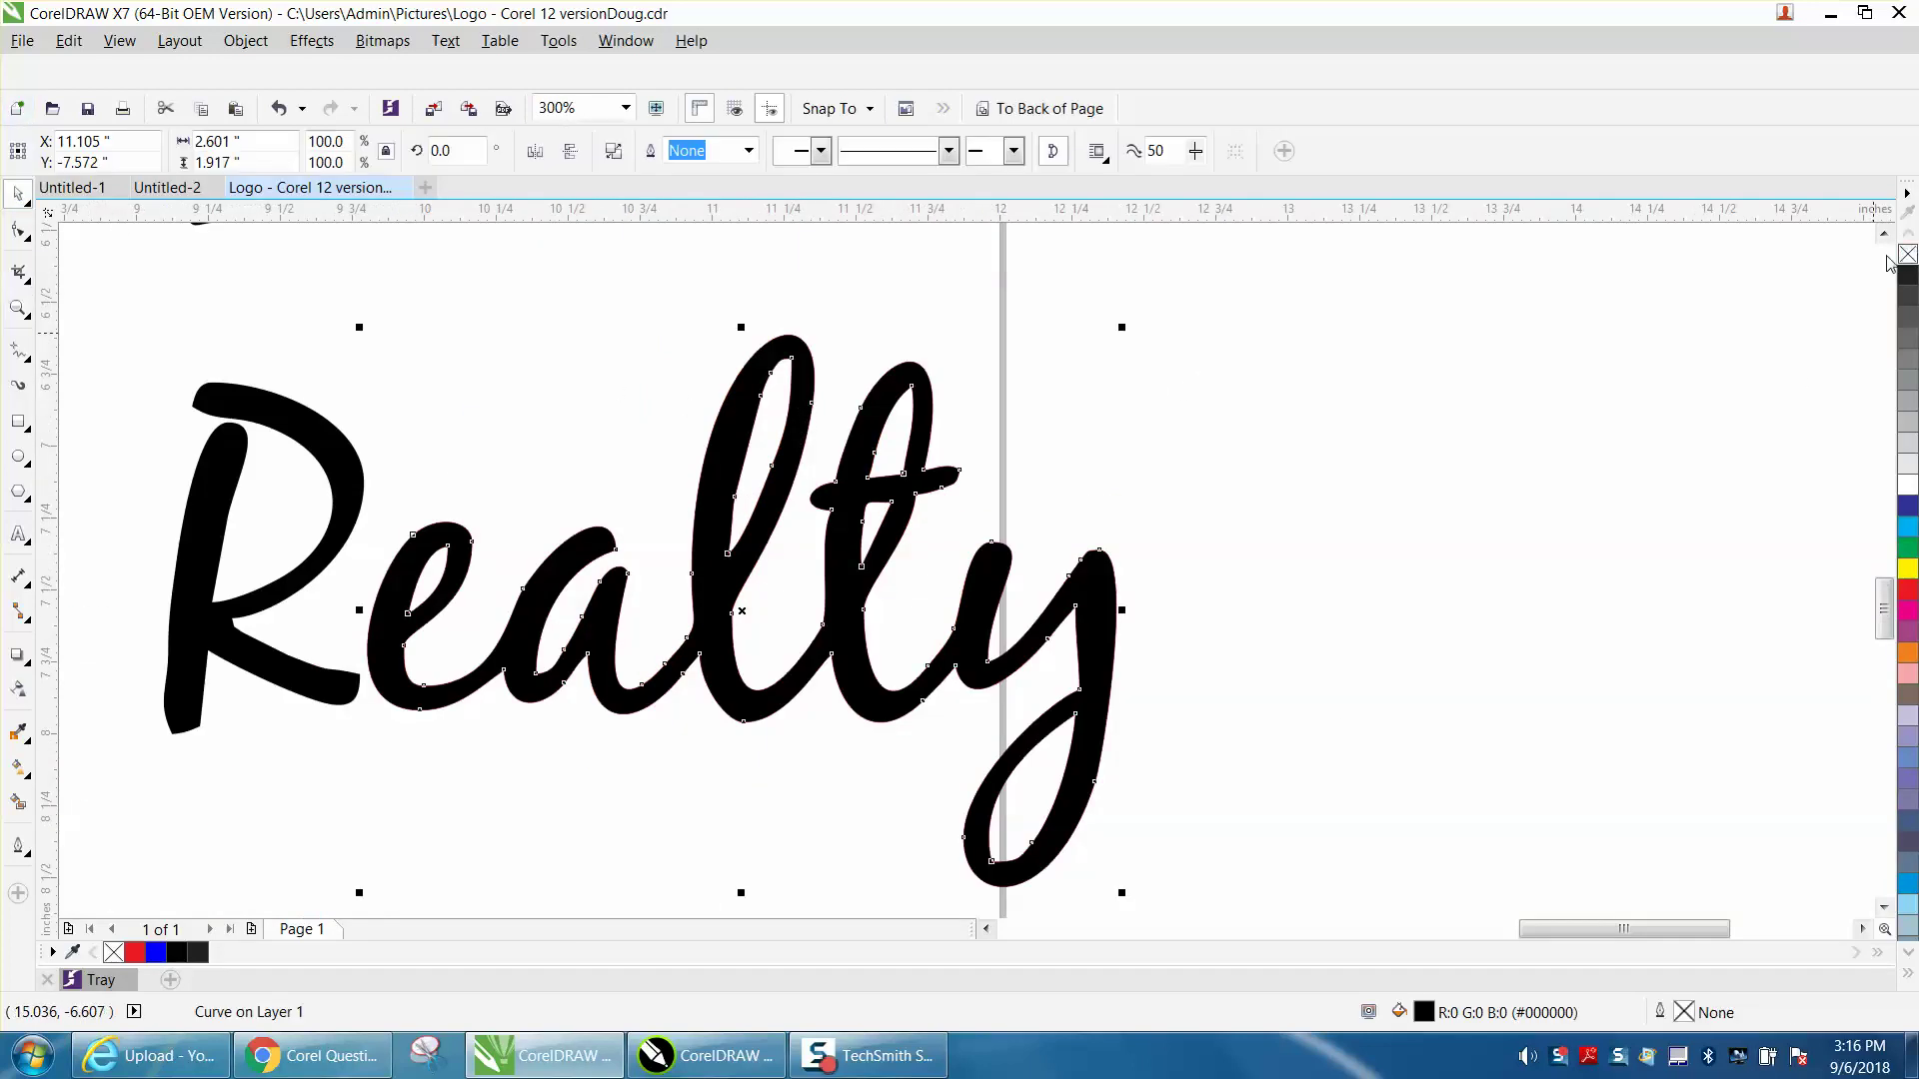
click(18, 308)
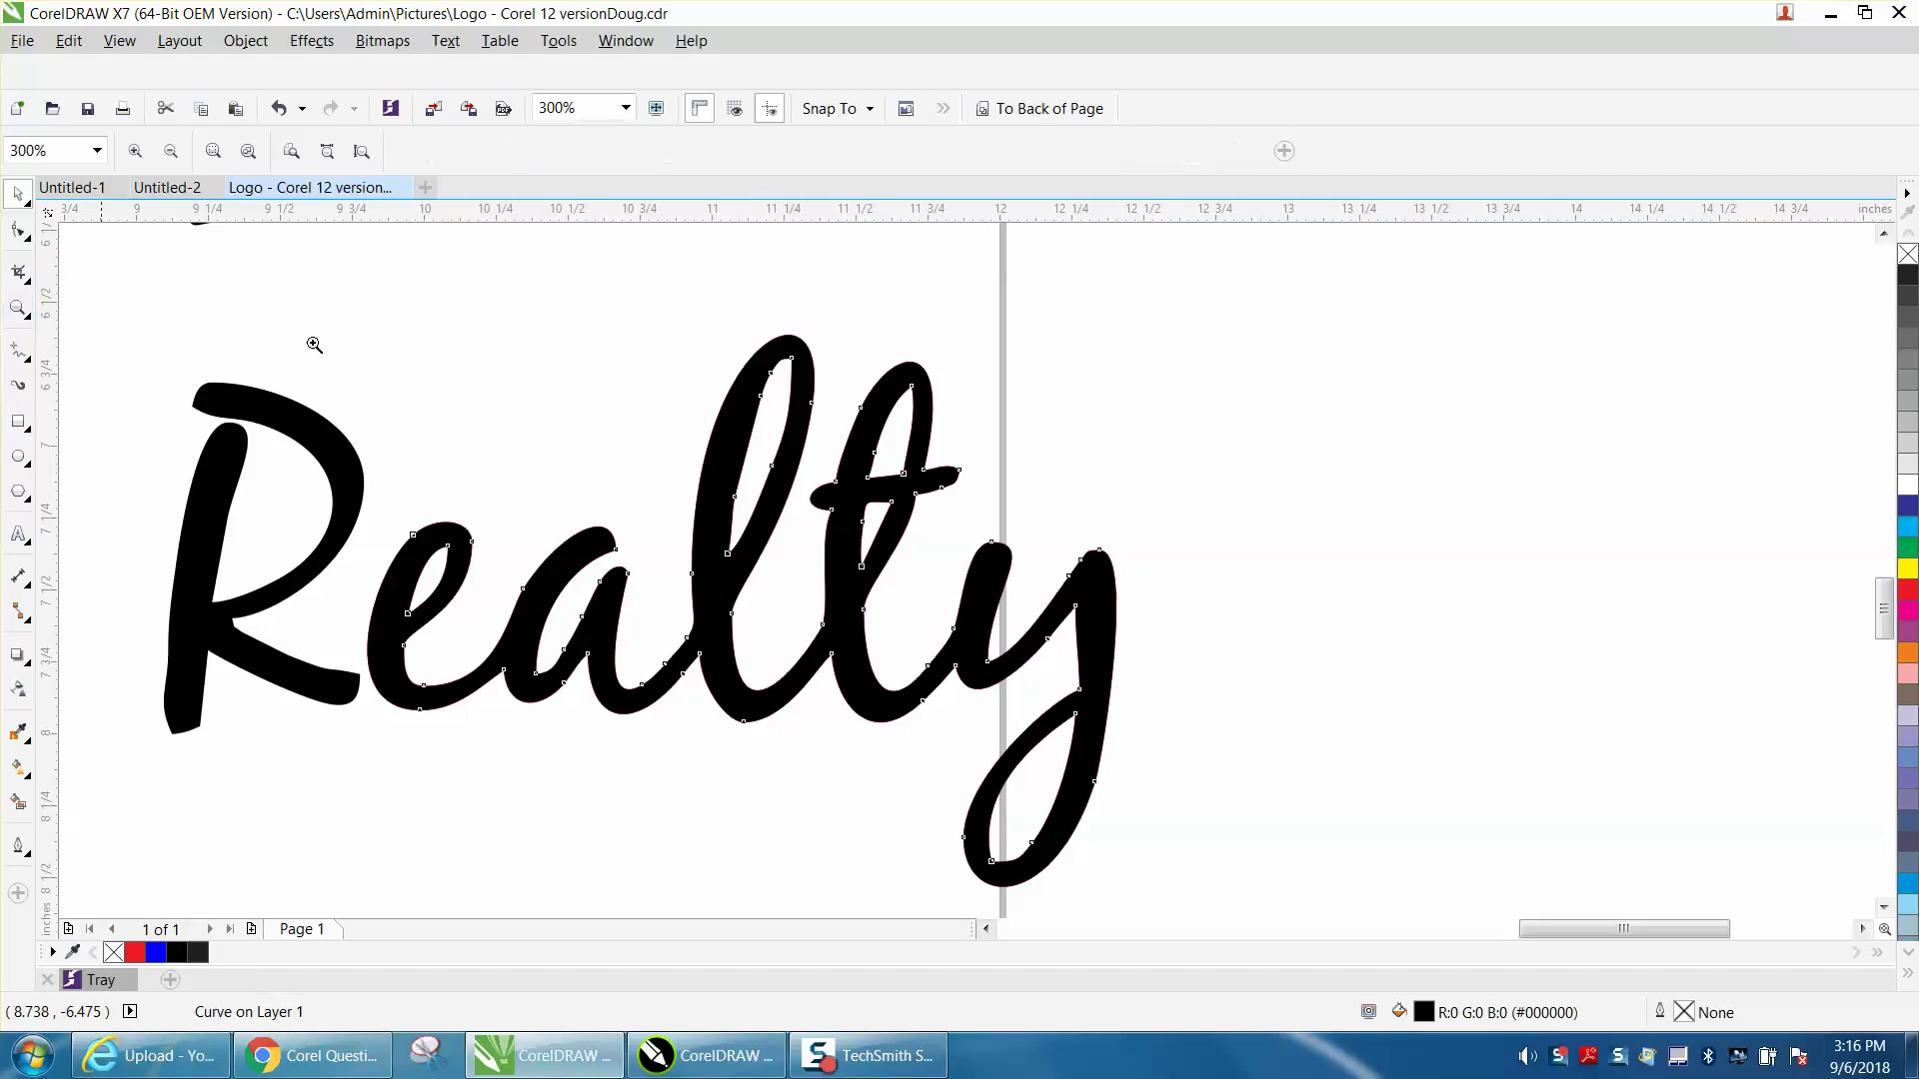
drag(870, 359, 970, 432)
scroll(967, 426, down, 4)
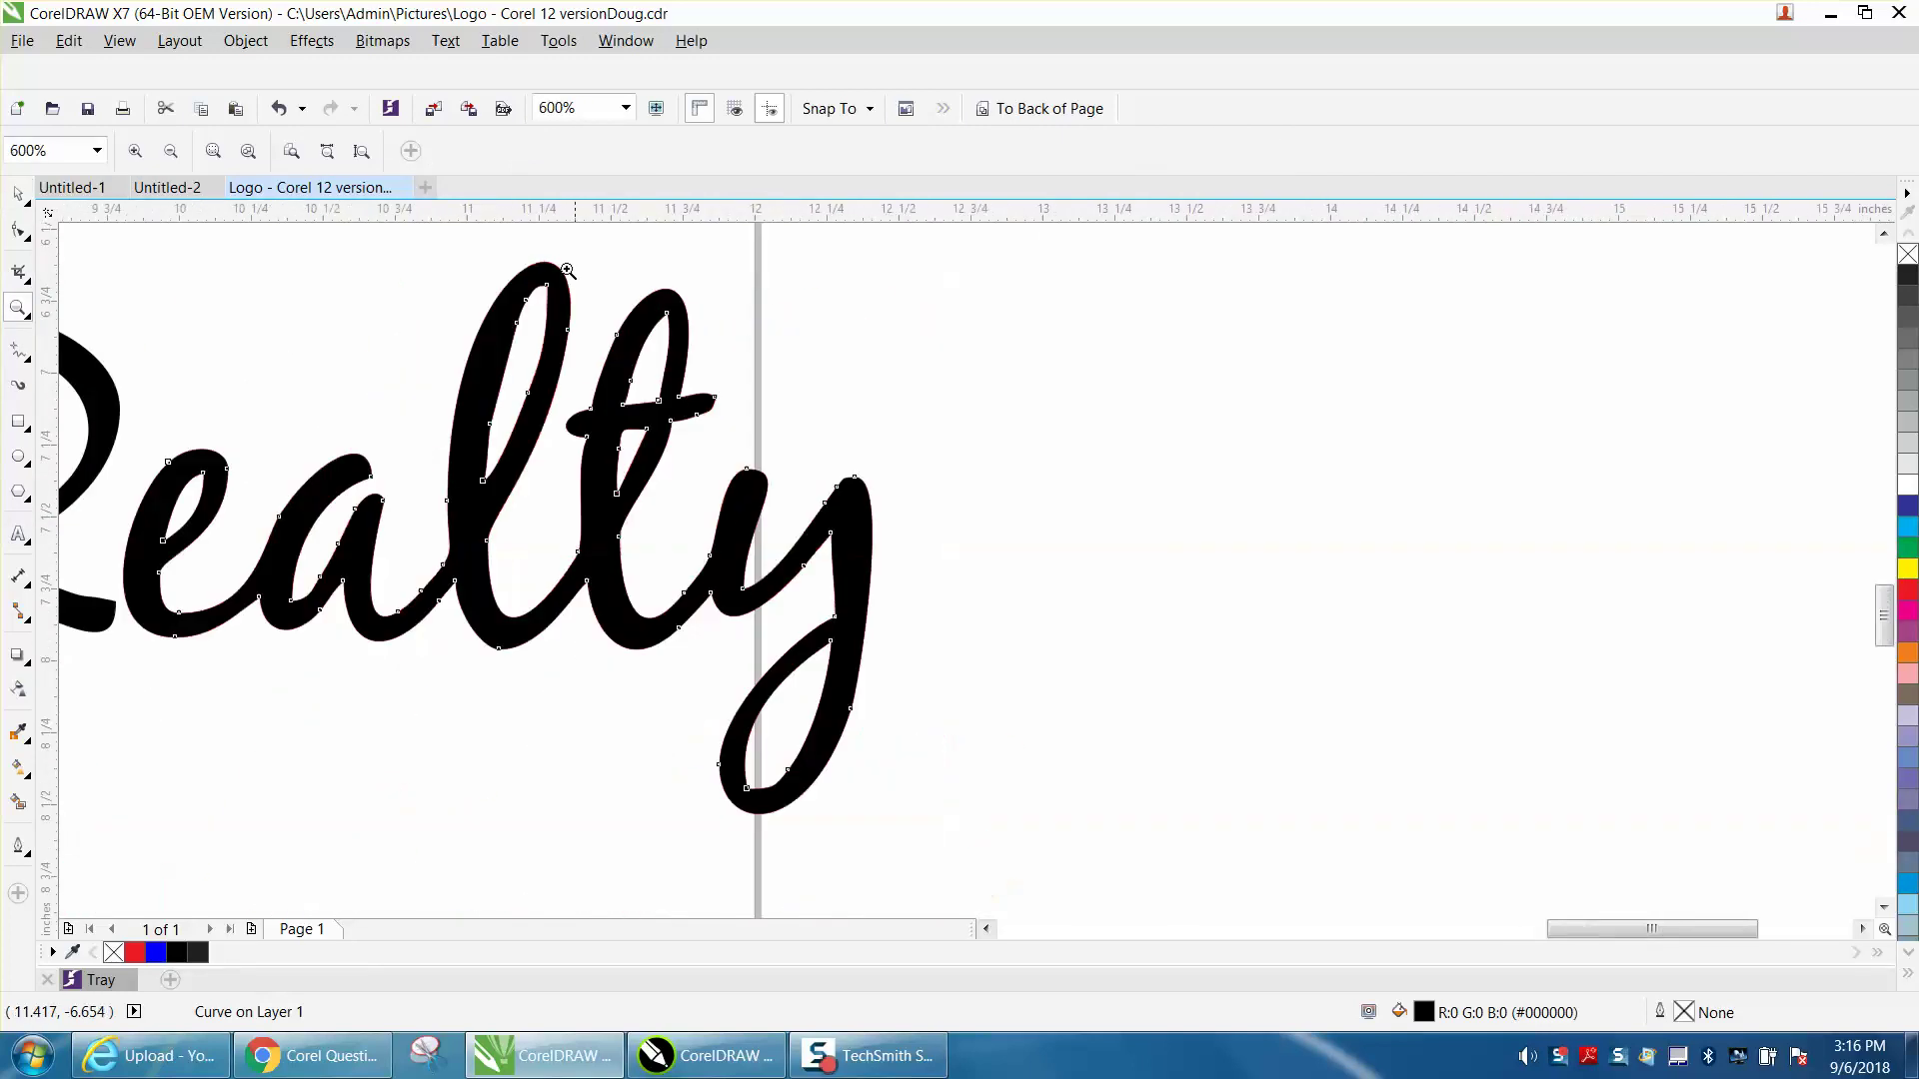
- Set the nudge distance to 2 inches and select the black ealty lettering
click(22, 196)
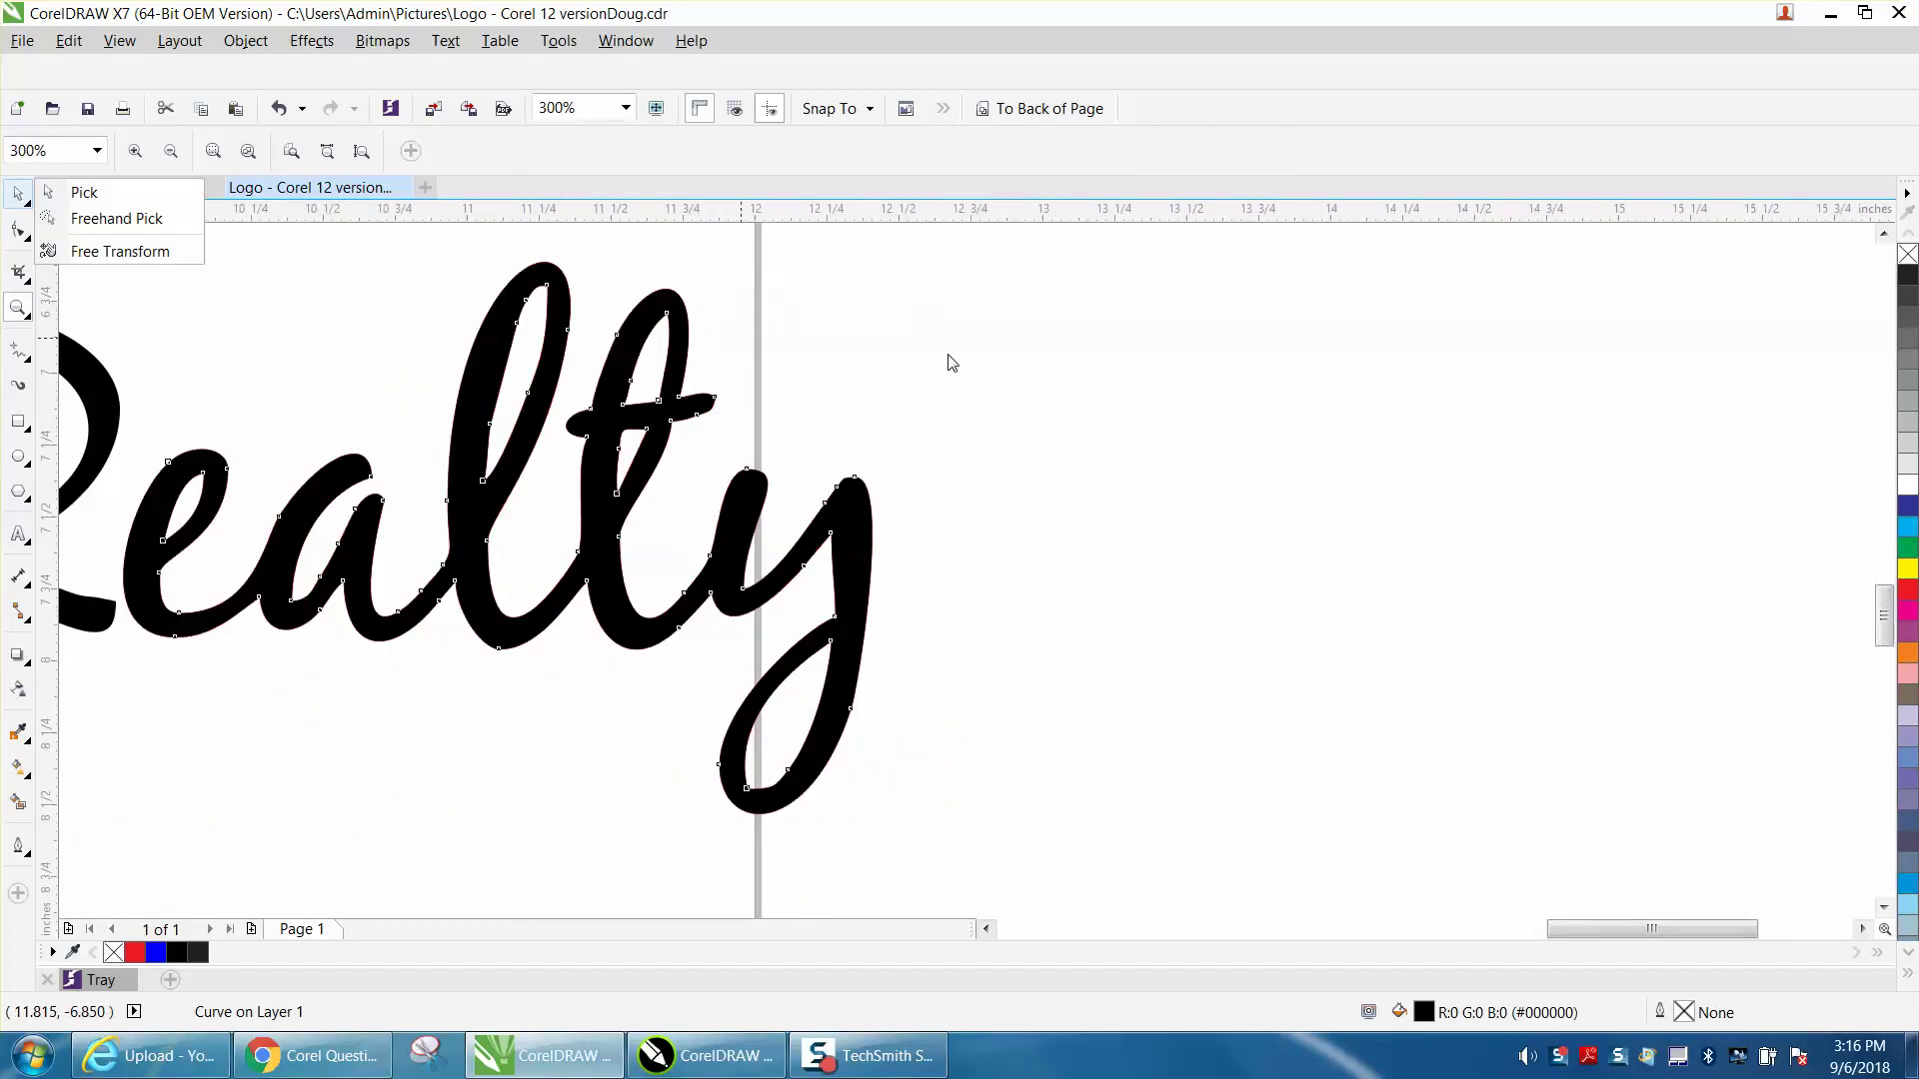
click(951, 363)
click(18, 194)
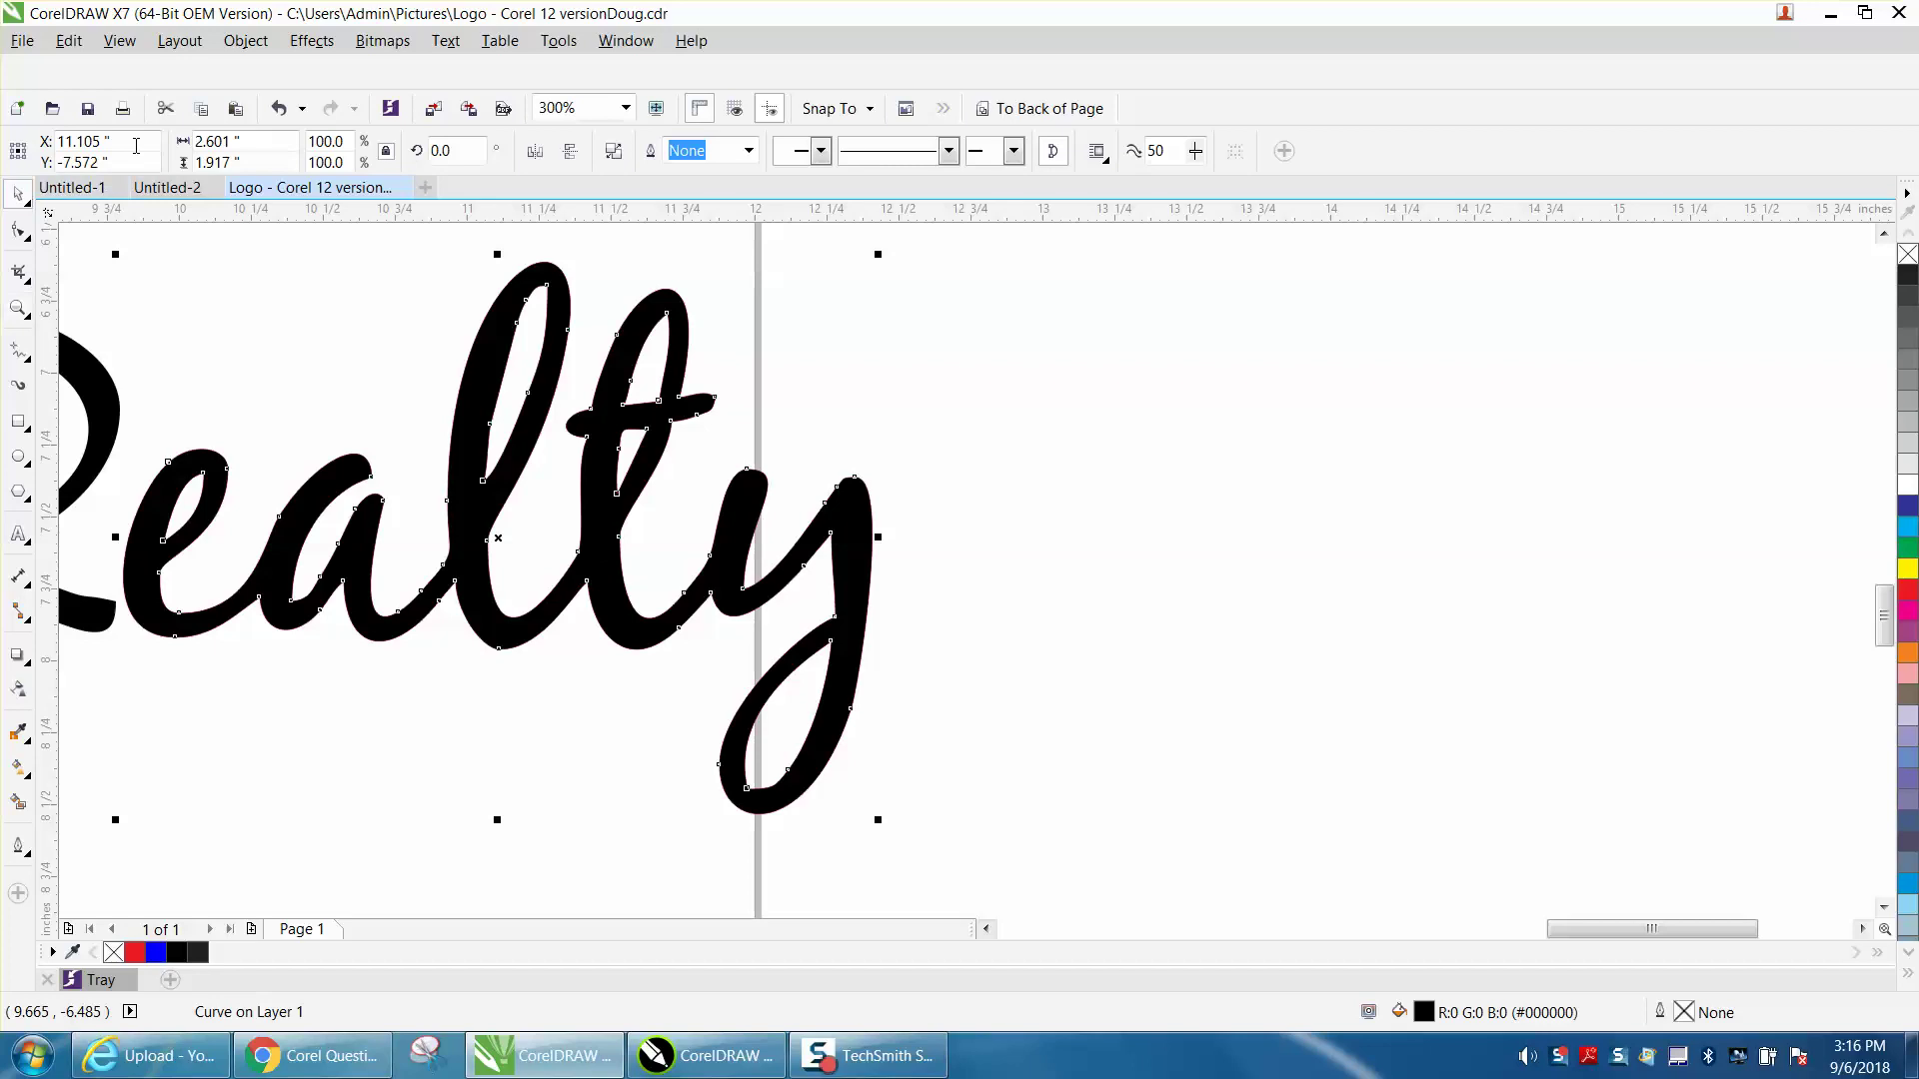
click(880, 309)
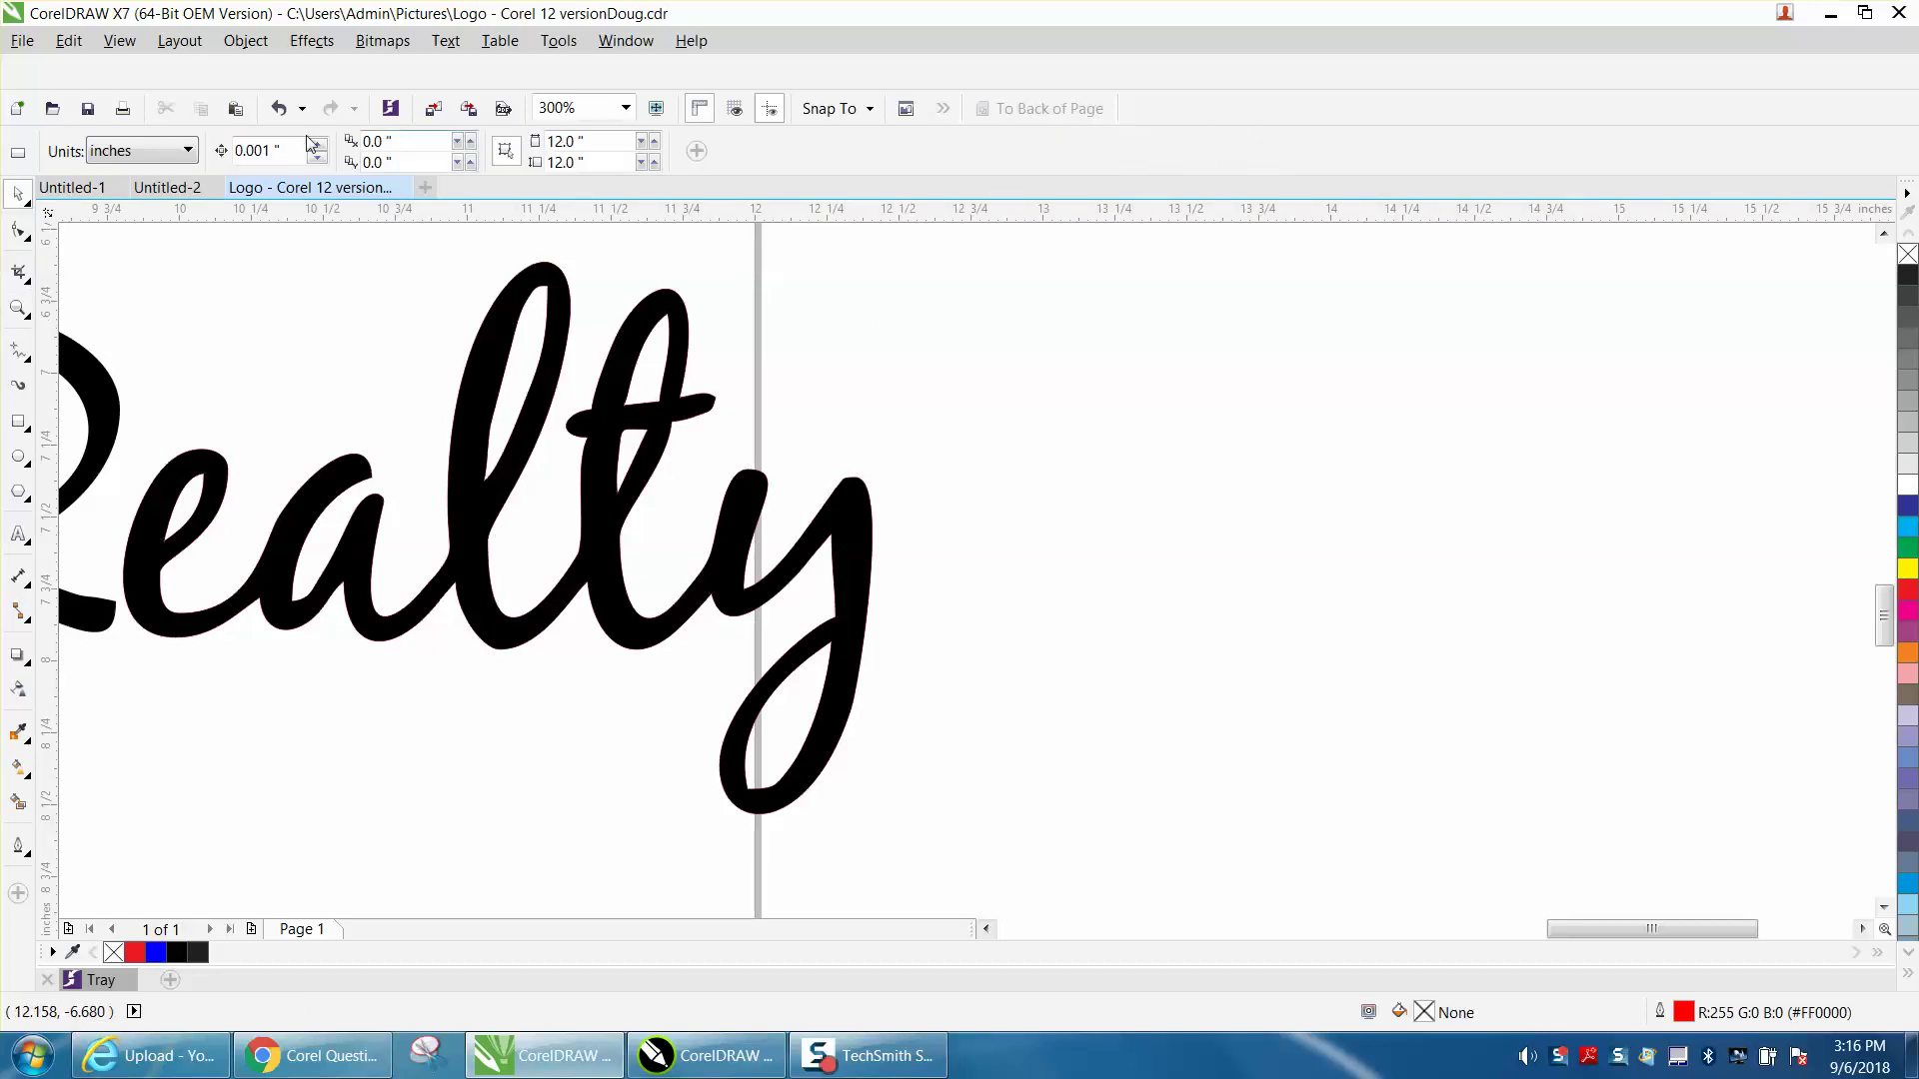
double_click(276, 150)
text(2)
click(642, 324)
- Shift black ealty 2" right, then delete the exposed red ealty outline and leftover red loops
key(Right)
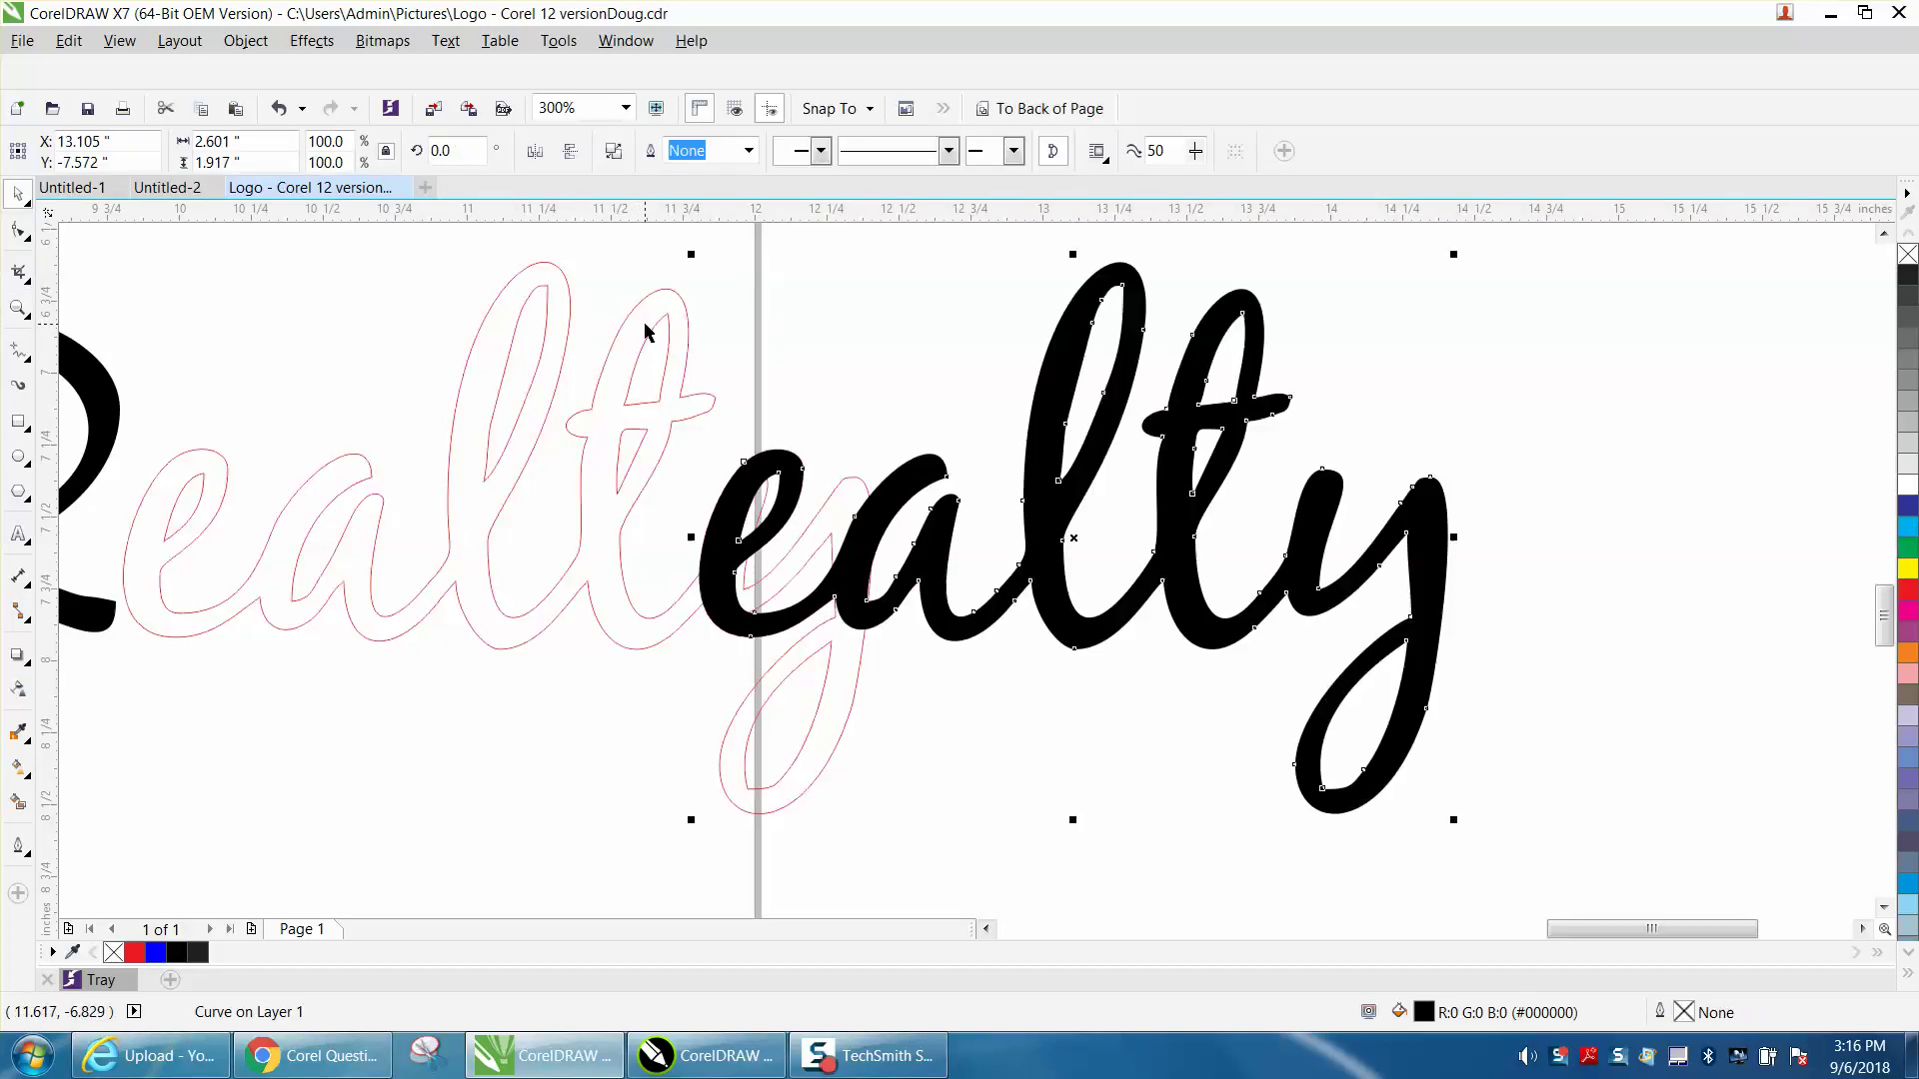
click(689, 368)
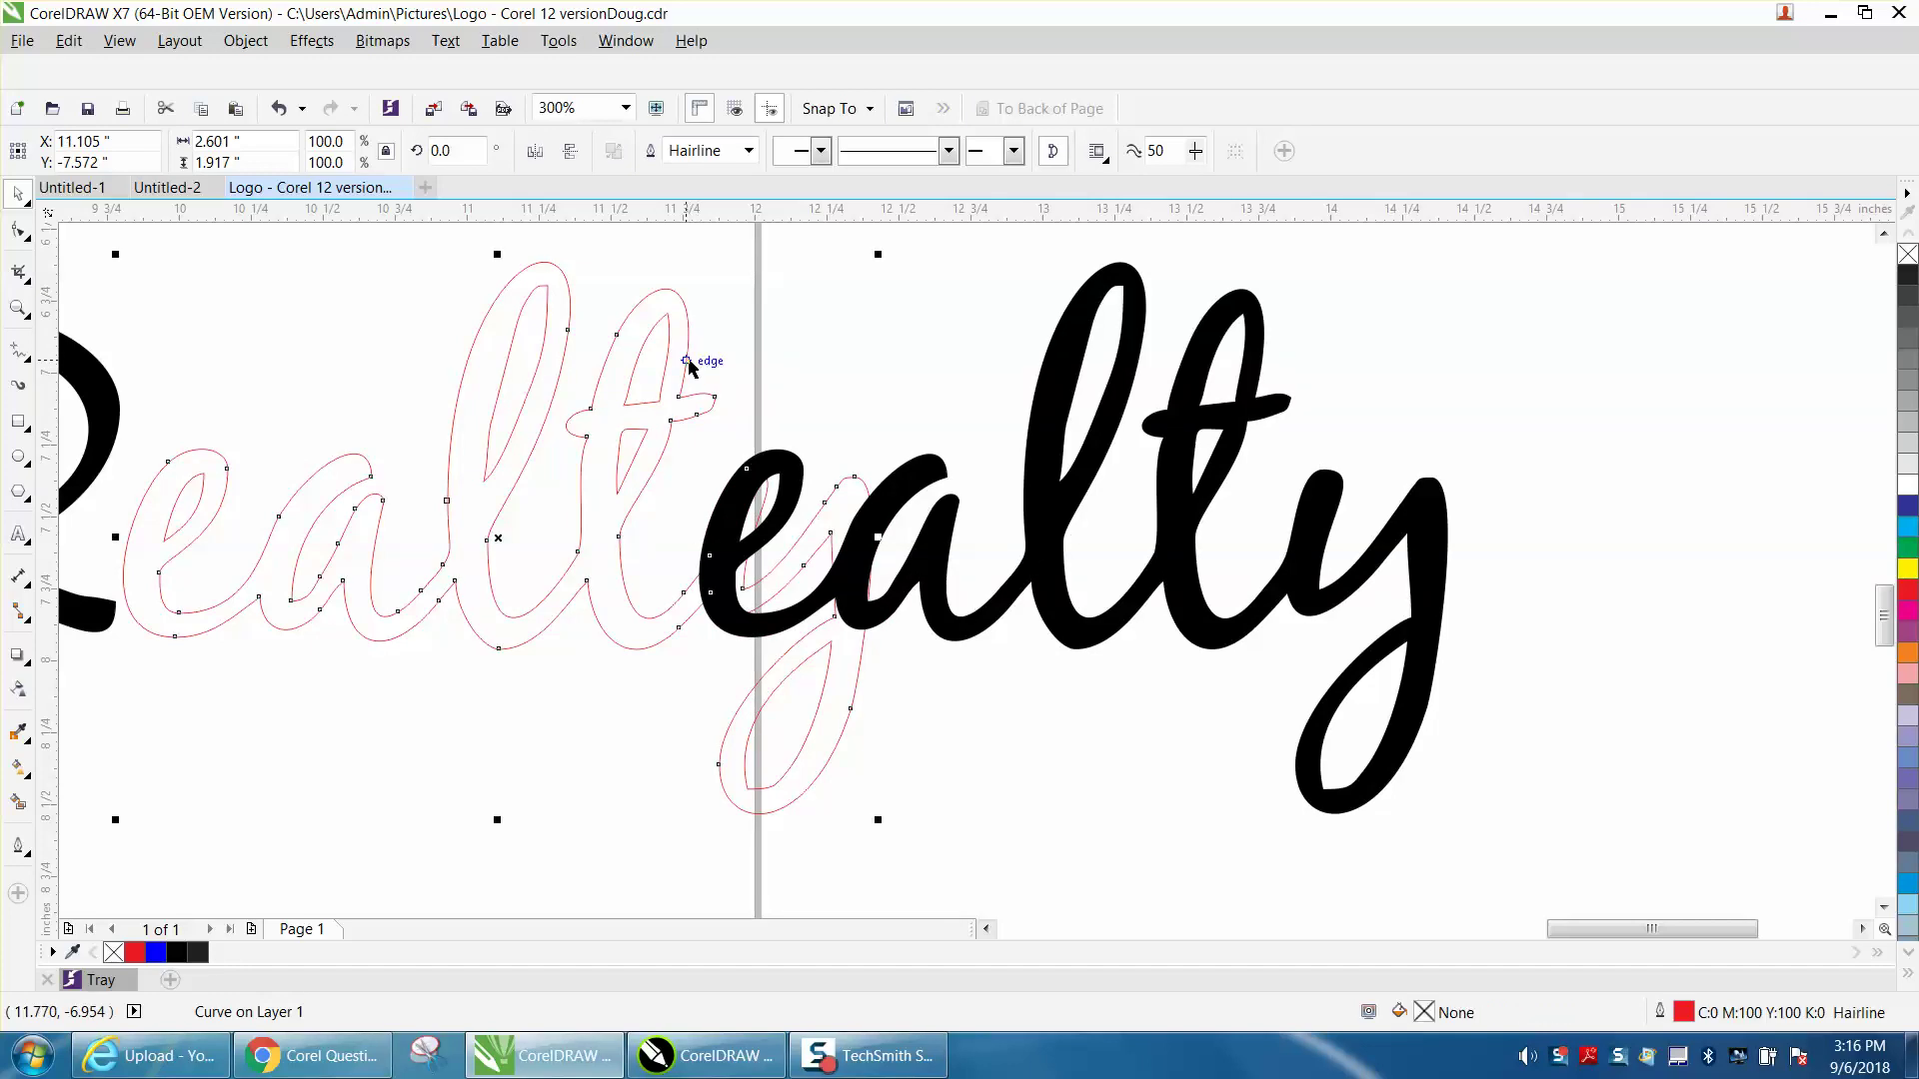
key(Delete)
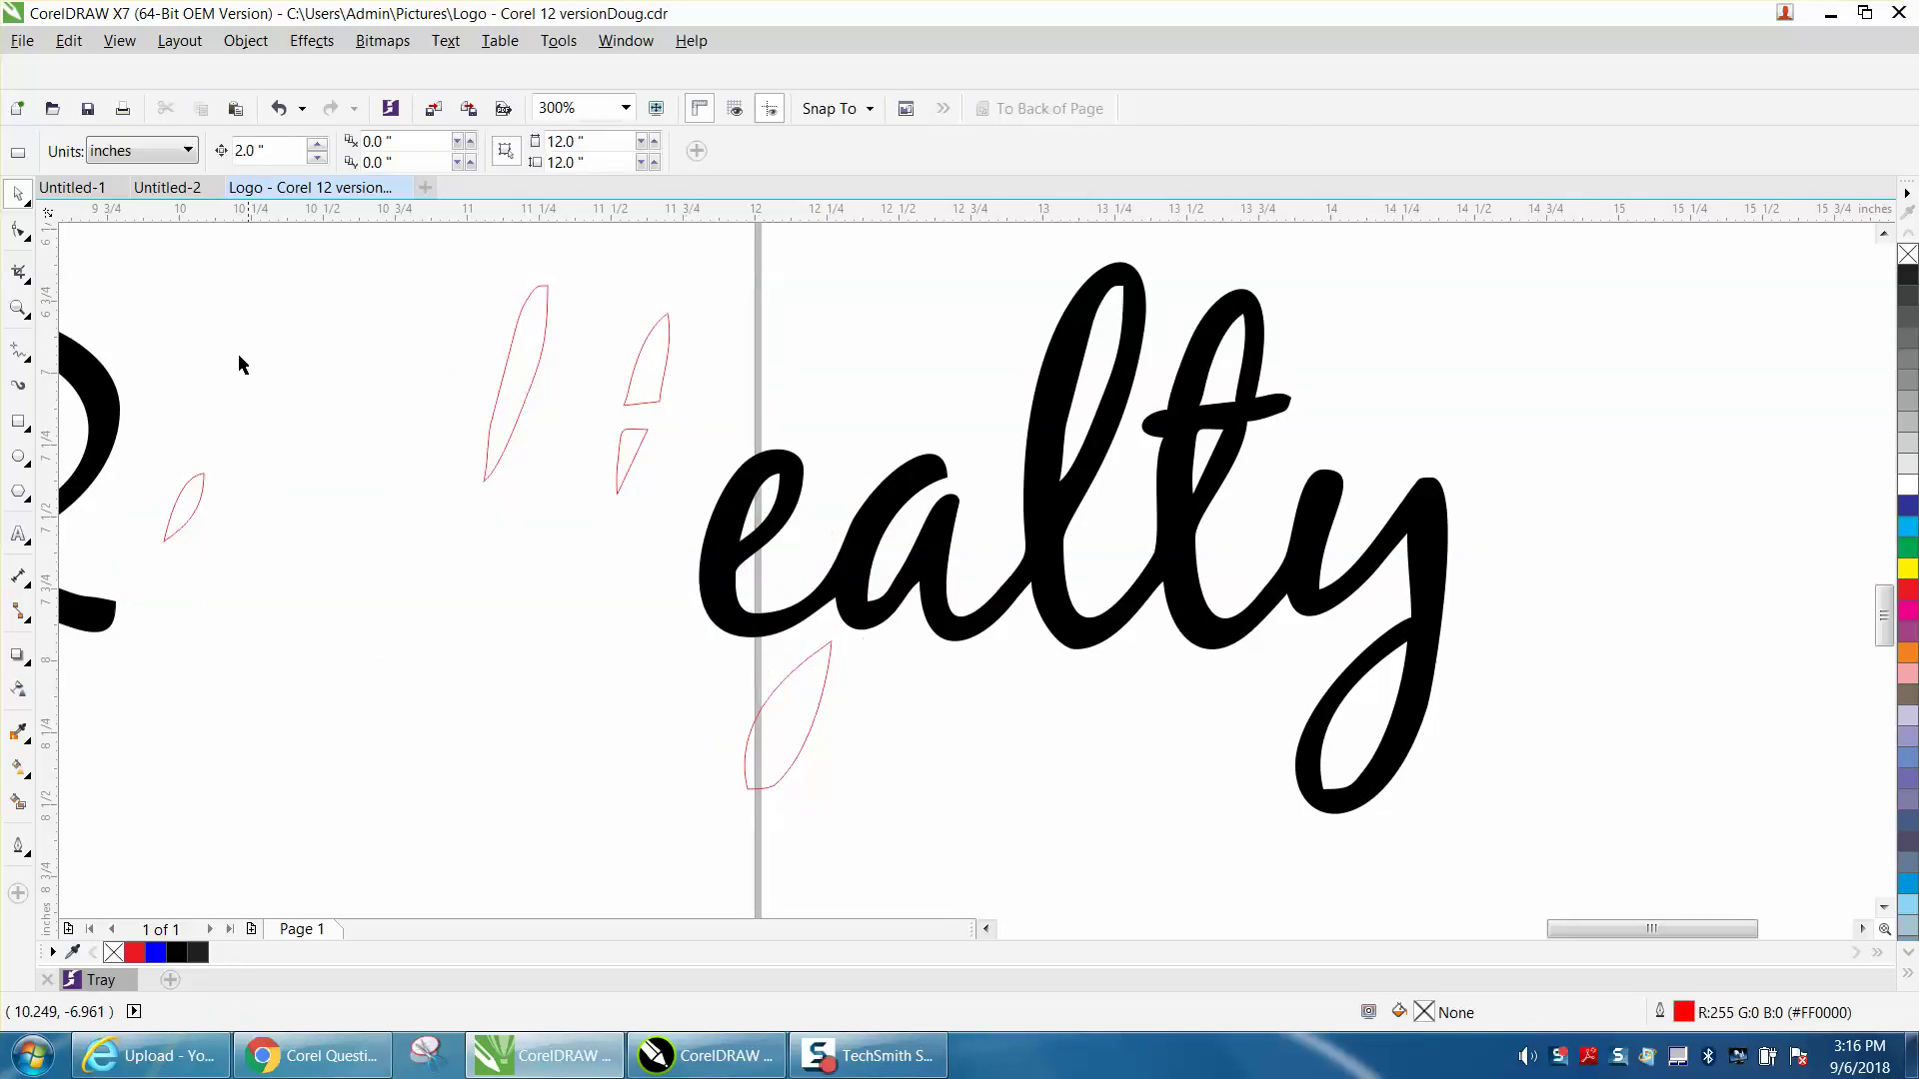
drag(143, 266, 907, 850)
key(Delete)
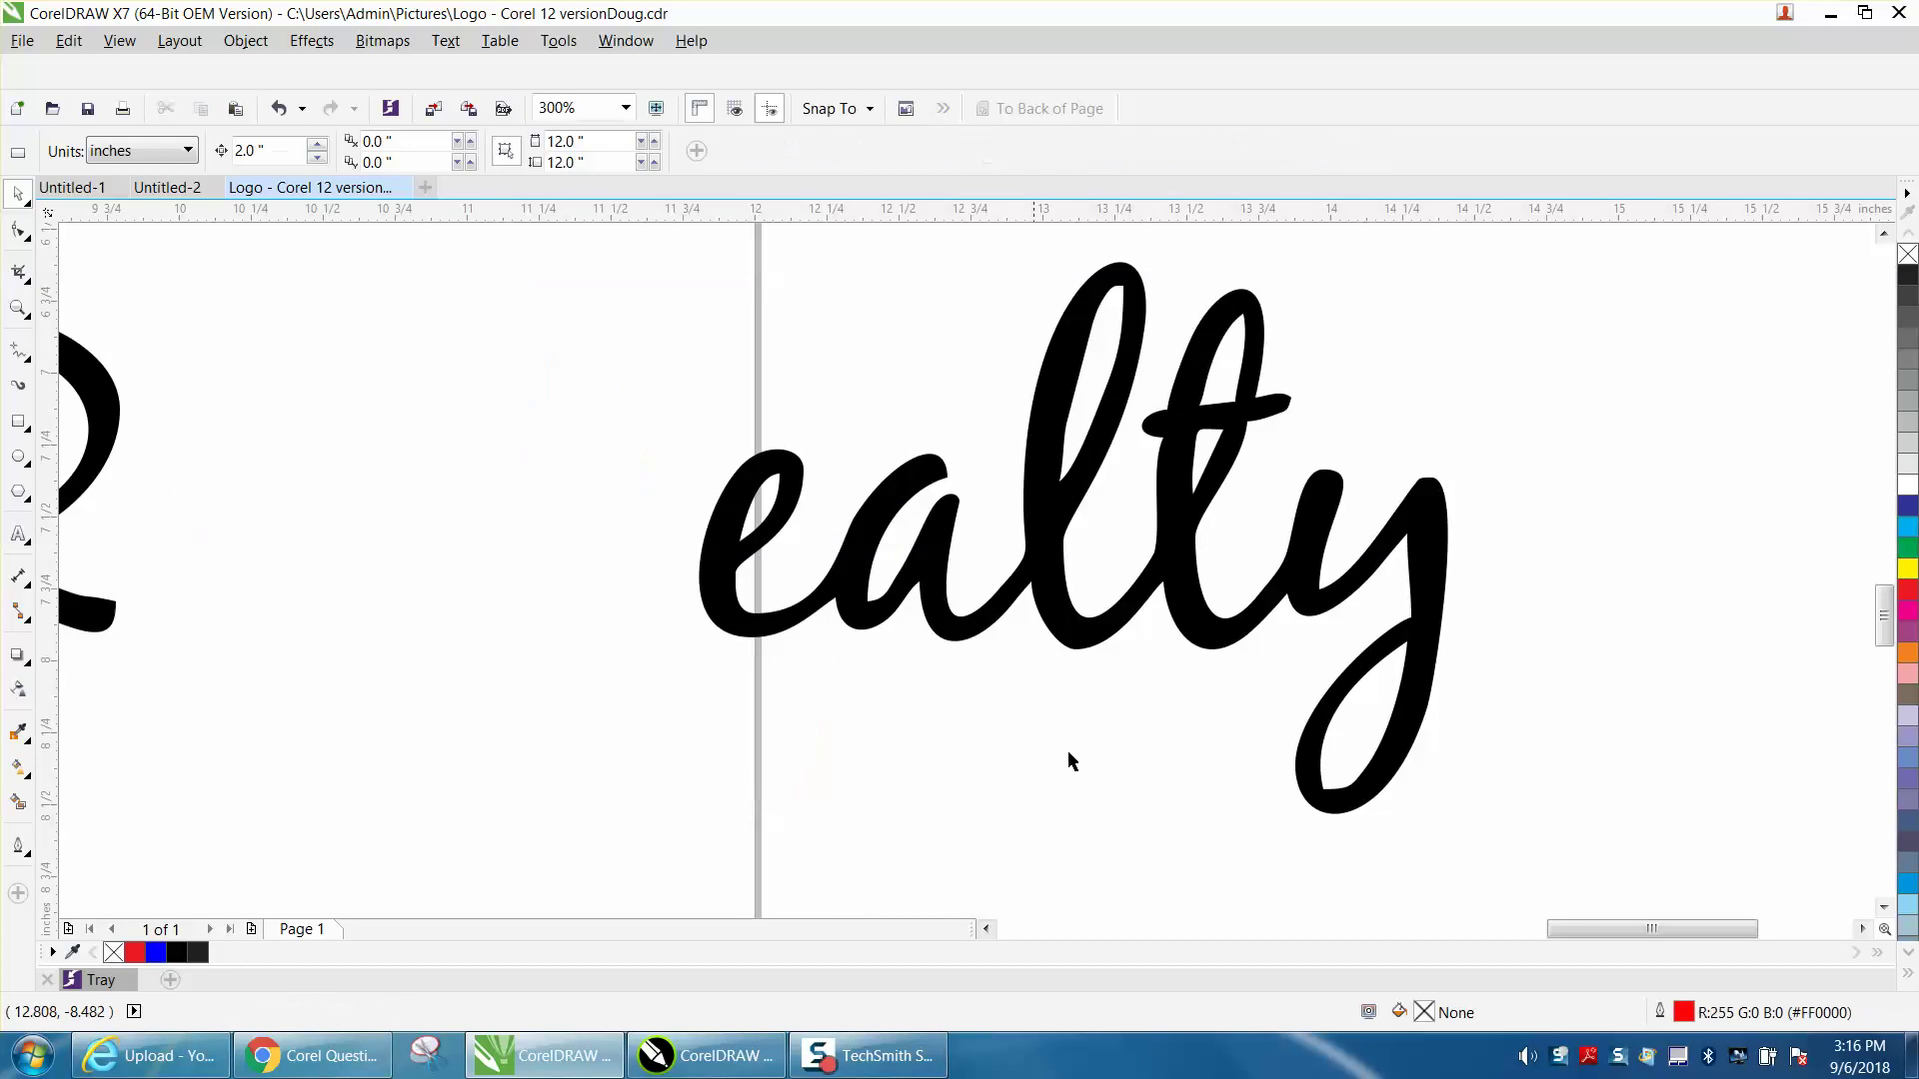
- Move black ealty 2 inches back left beside the R and zoom out
click(1206, 627)
key(Left)
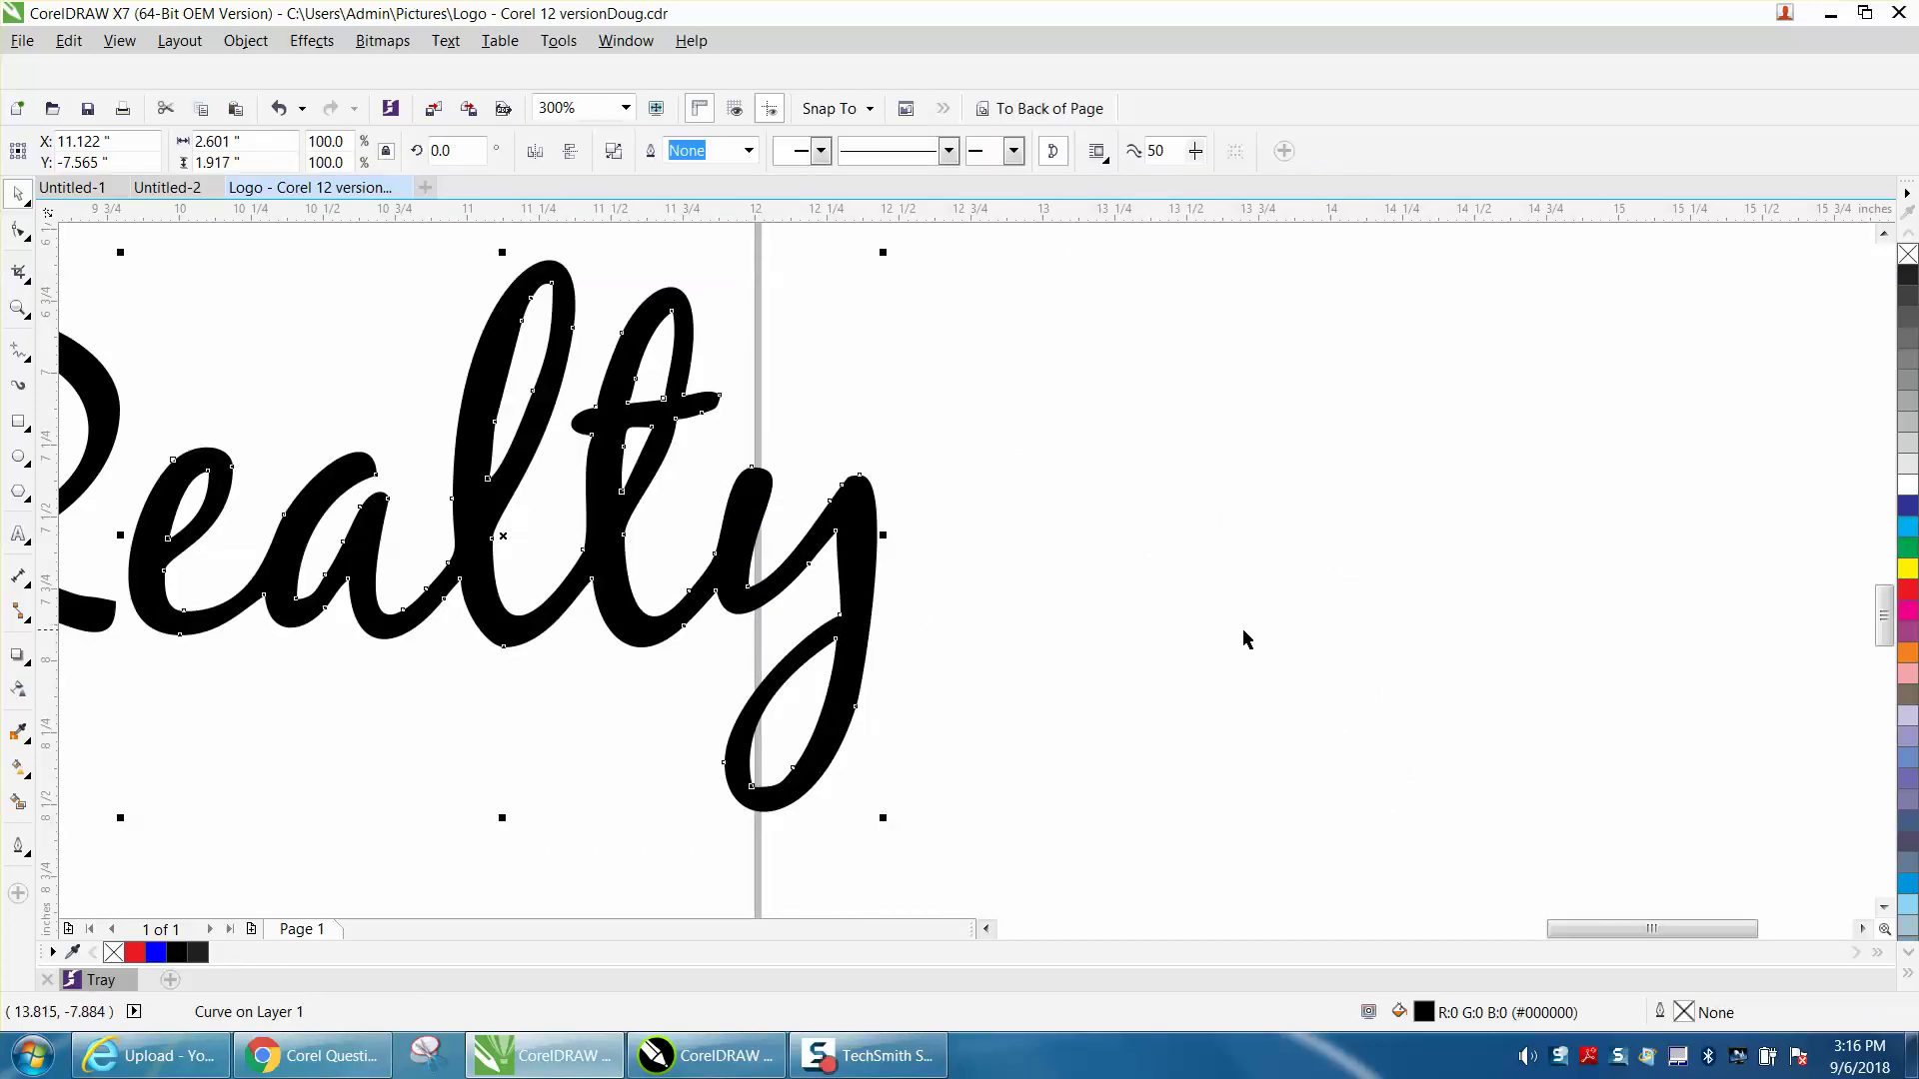
scroll(1159, 615, down, 1)
scroll(1129, 598, down, 1)
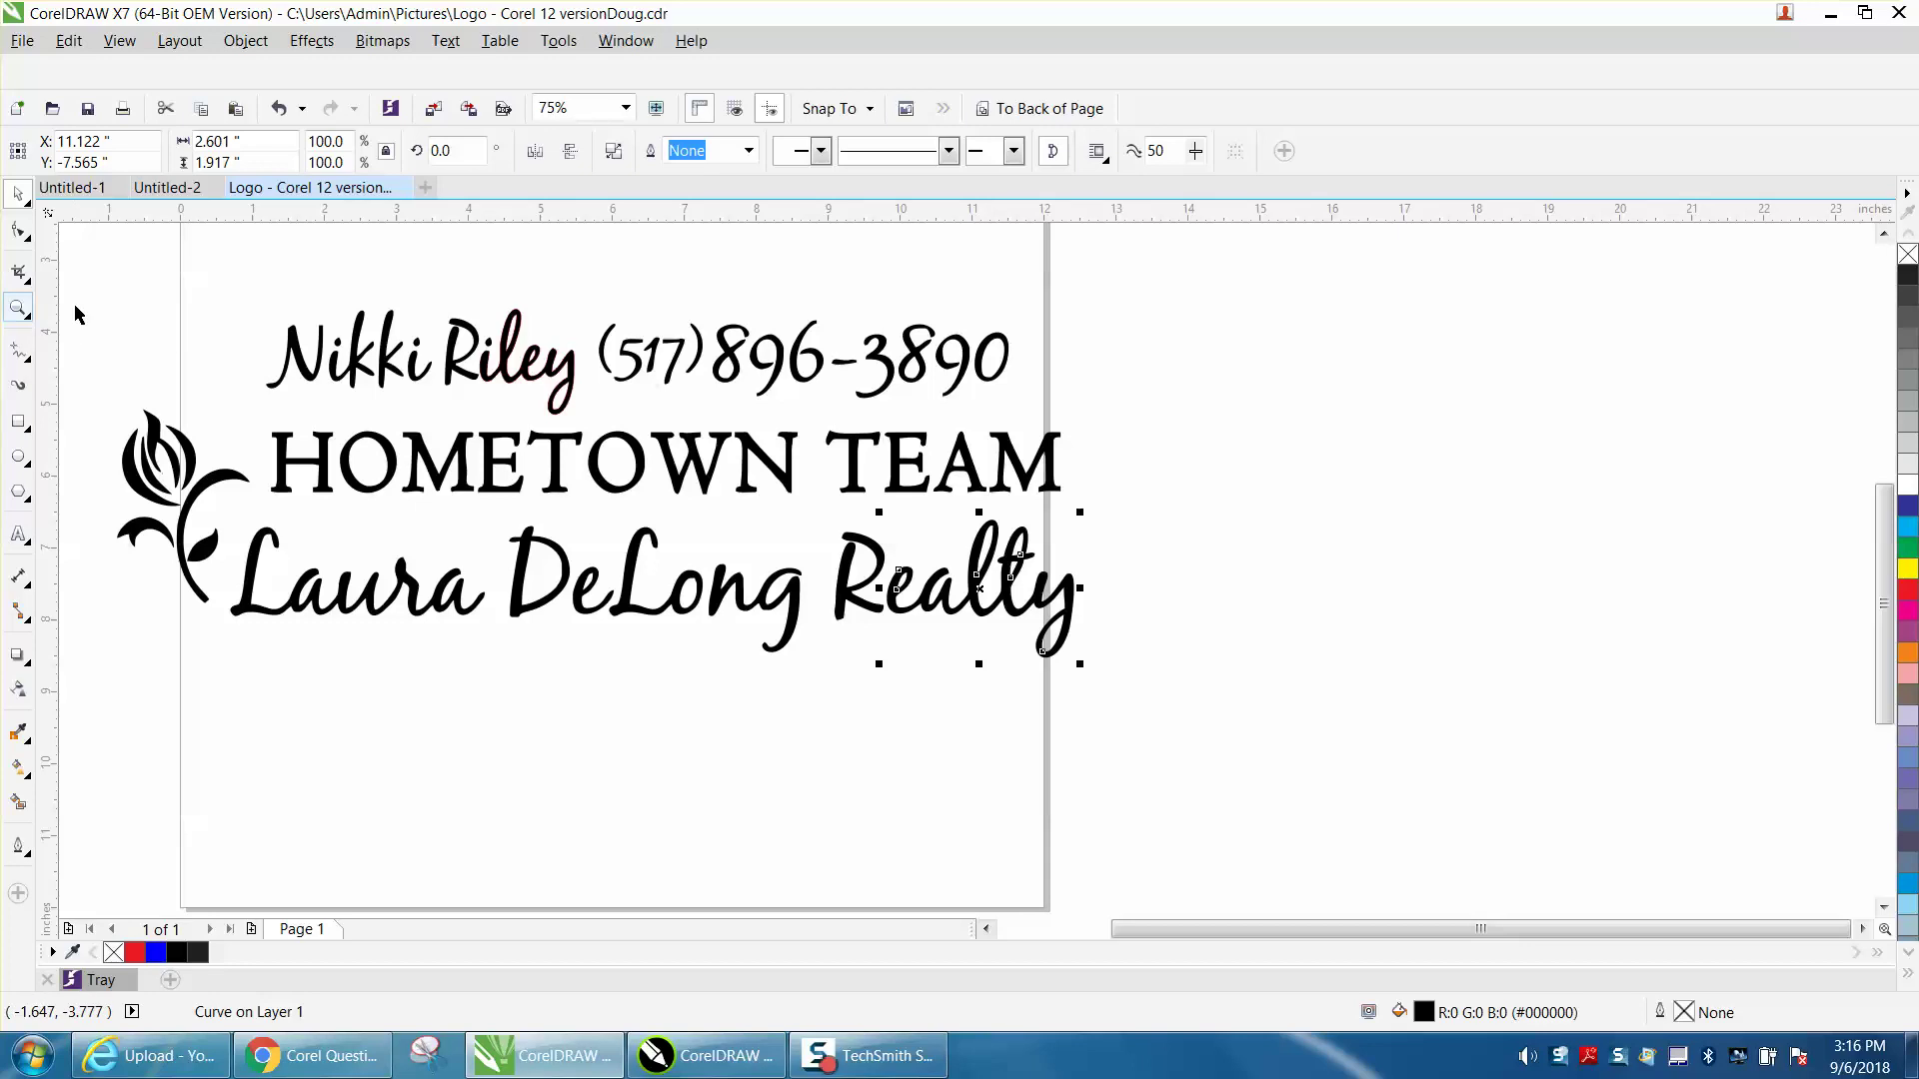
- Zoom in on Riley and delete the red iley hairline outline under the black lettering
click(18, 308)
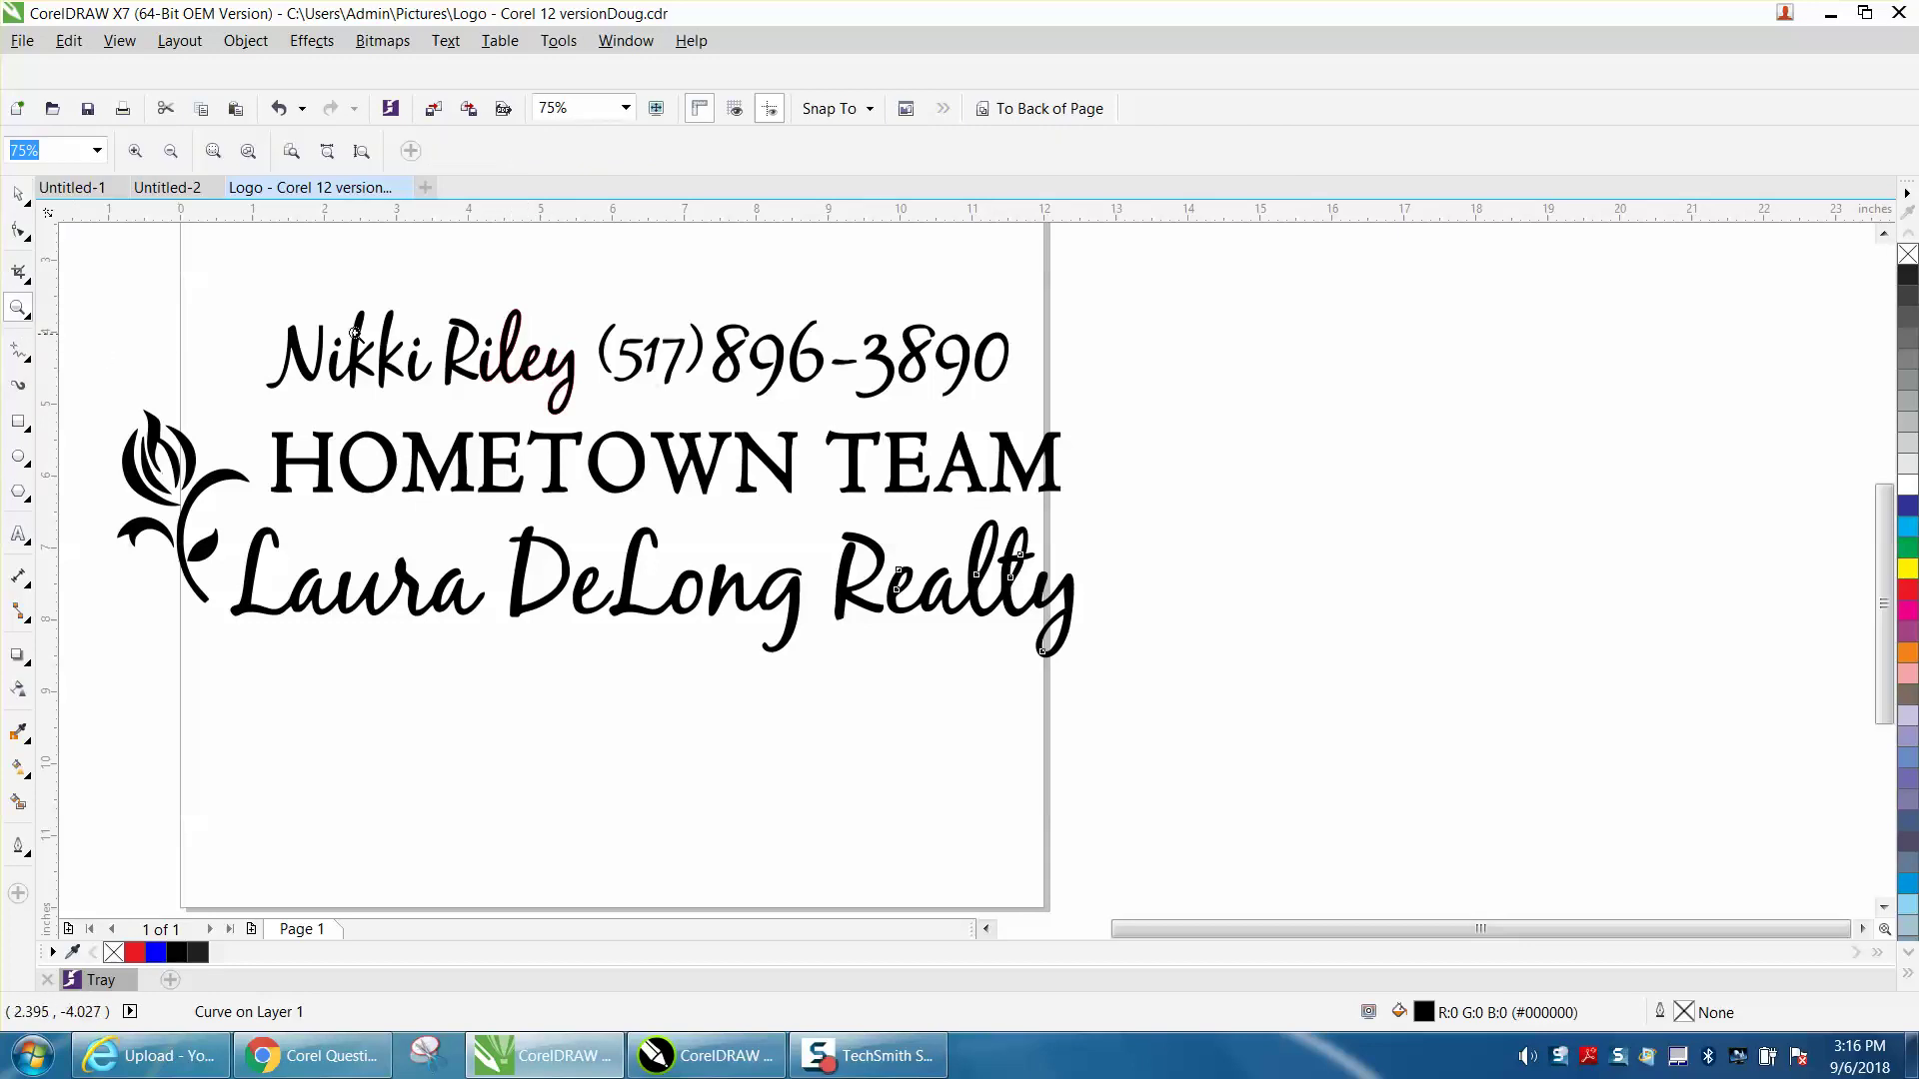
drag(428, 313, 632, 431)
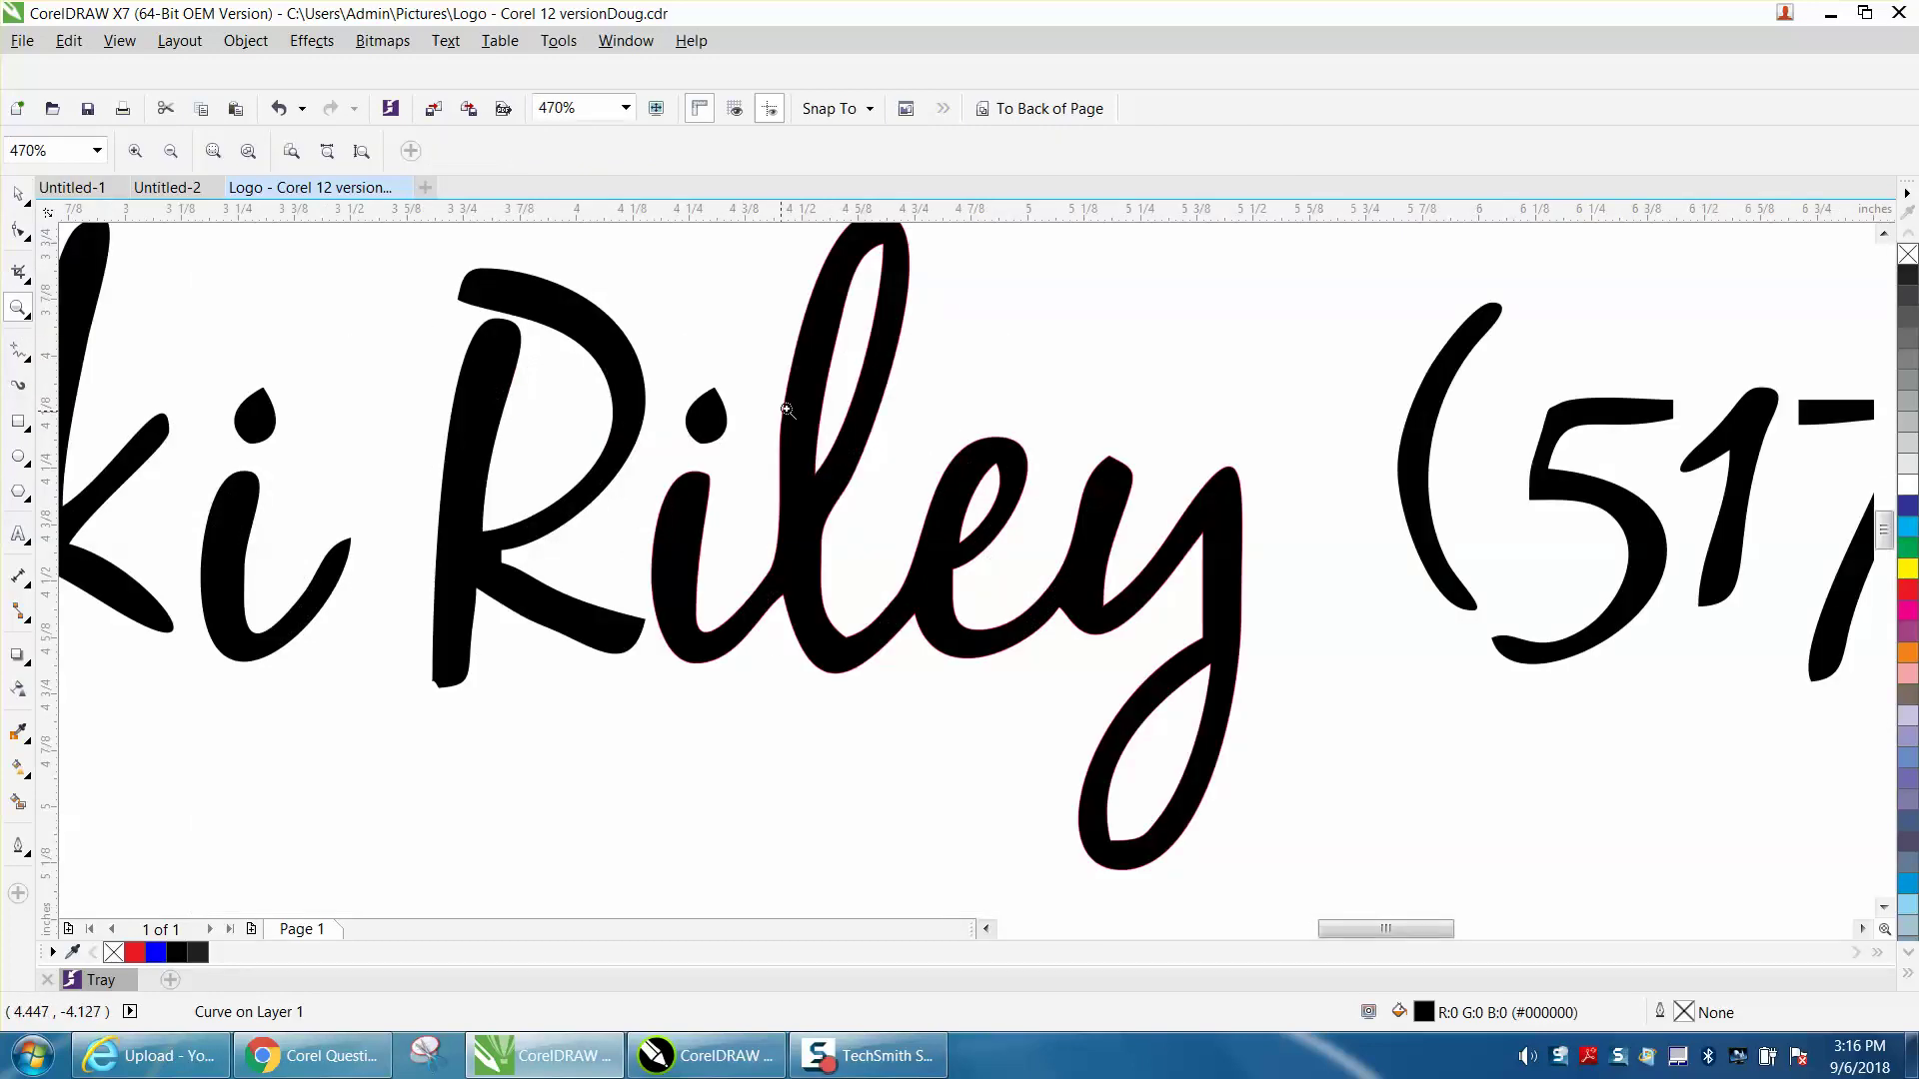
scroll(872, 474, up, 4)
scroll(584, 434, down, 6)
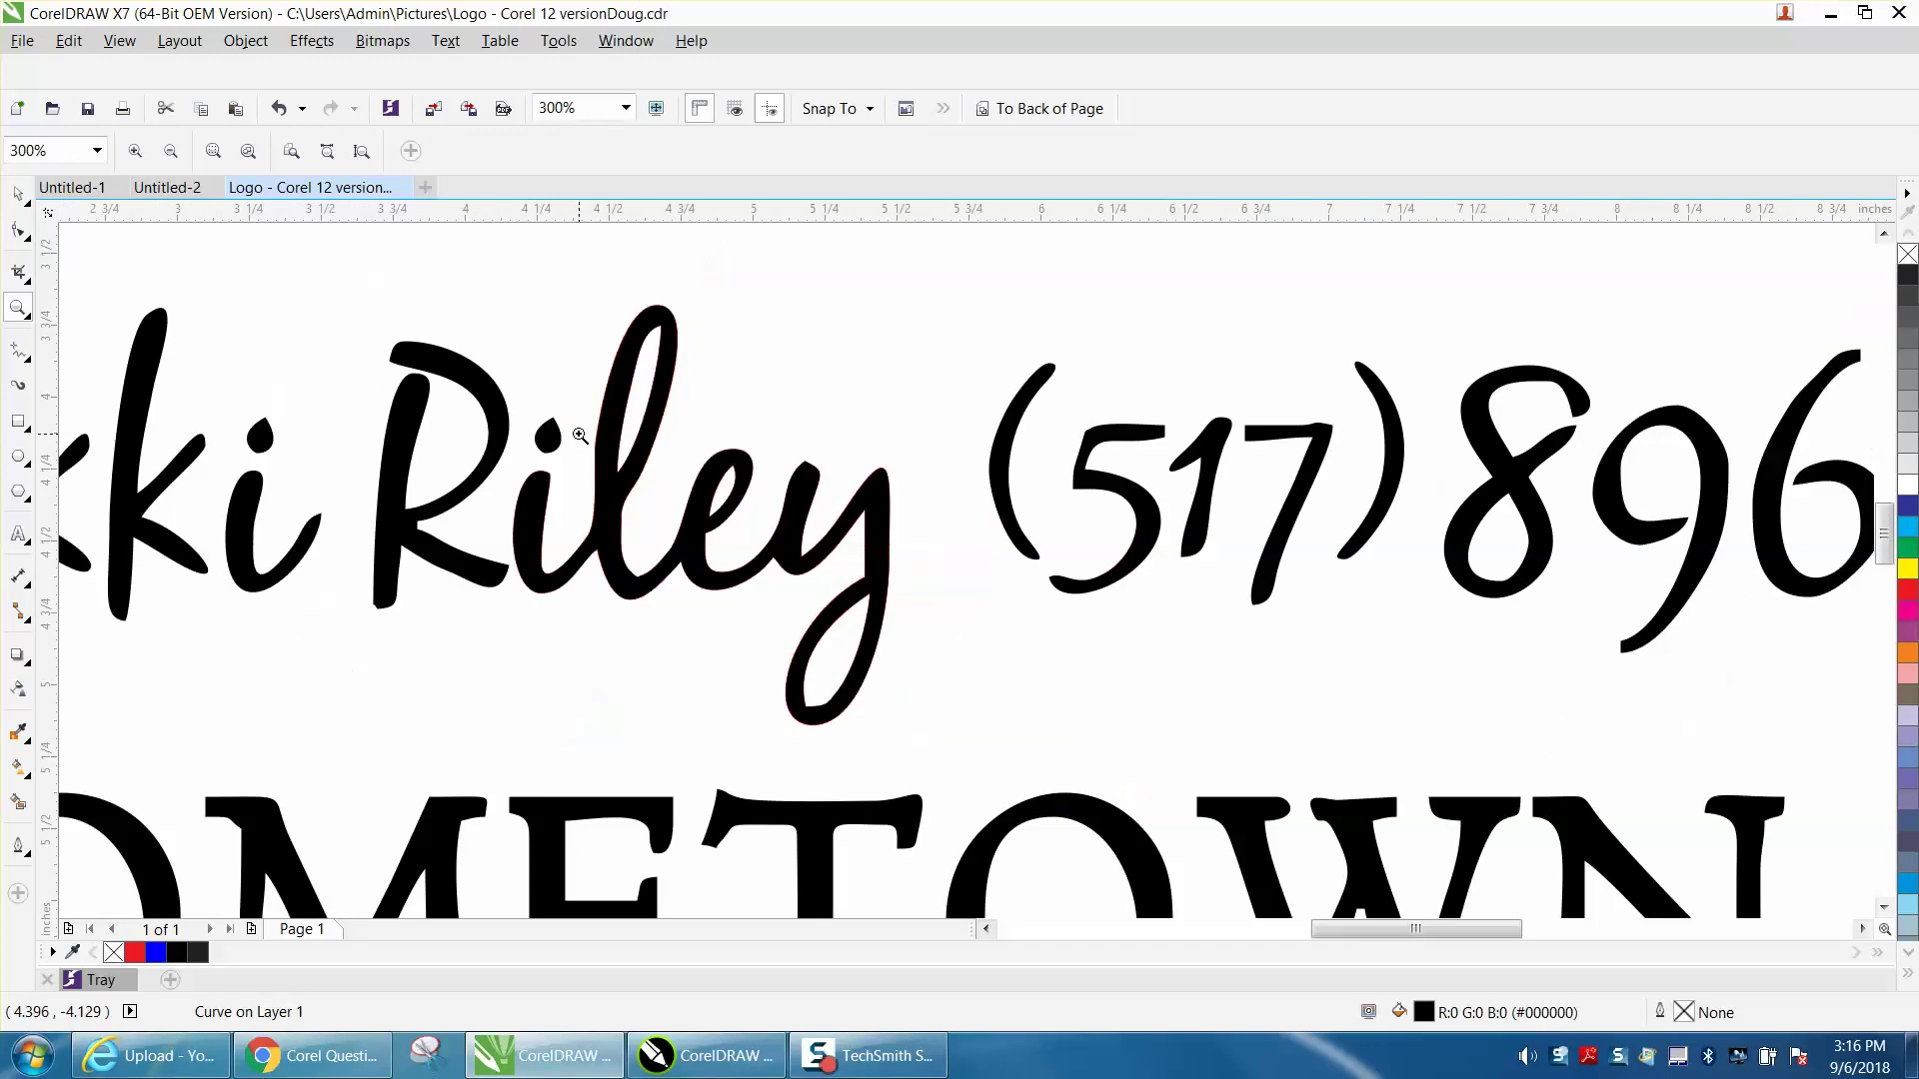
click(18, 194)
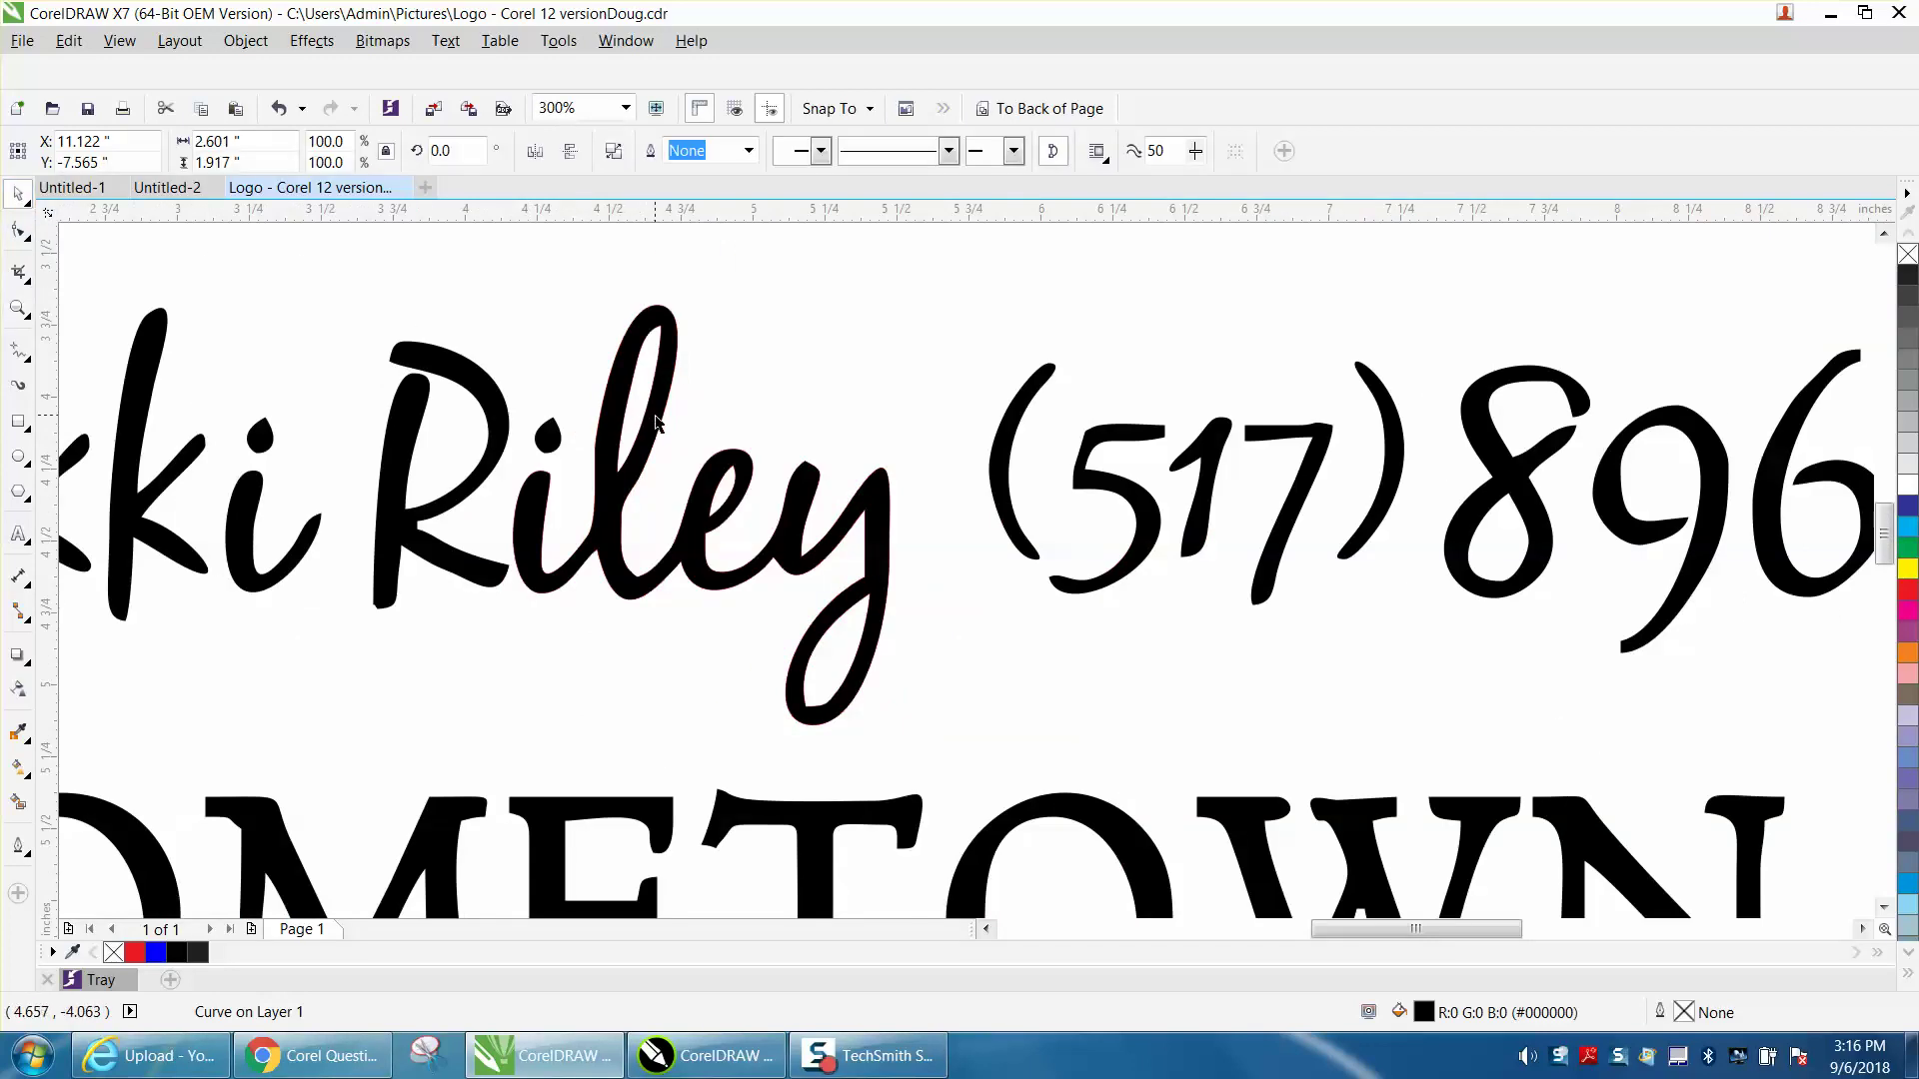
click(659, 419)
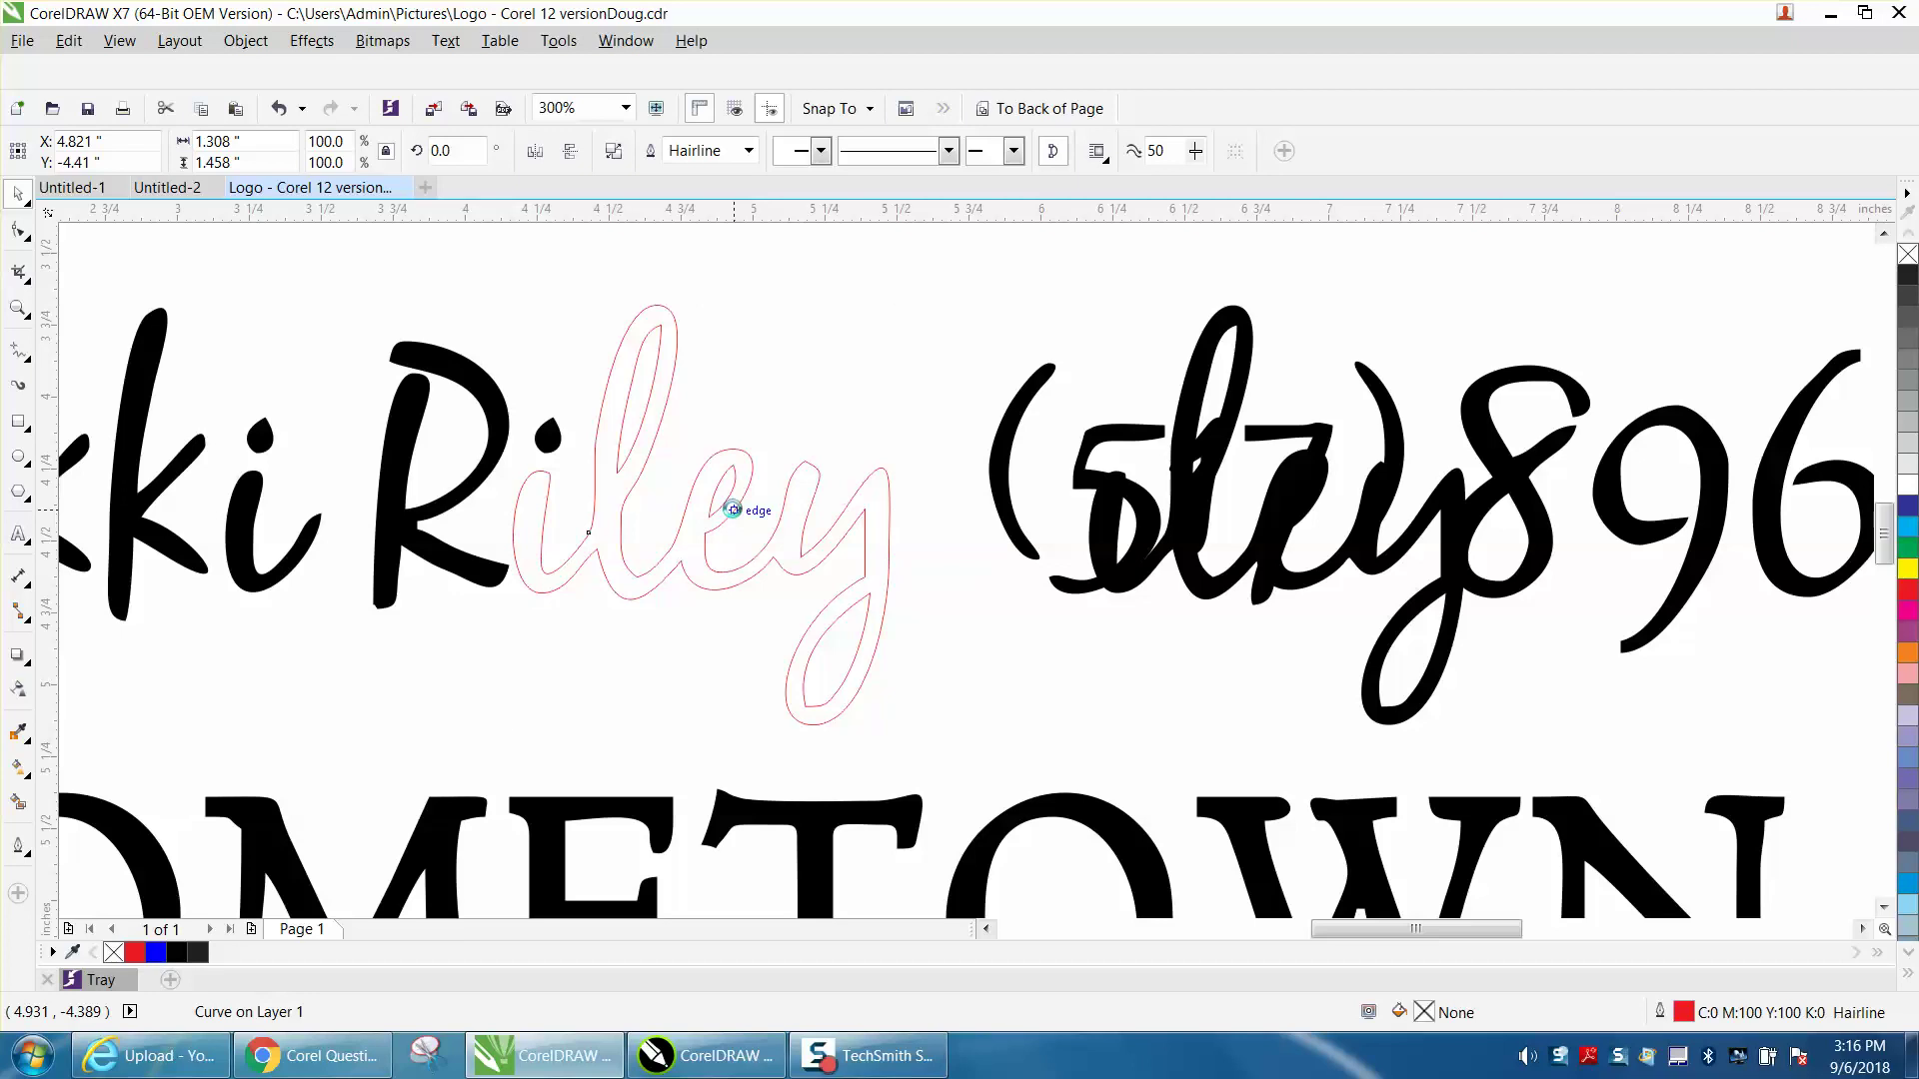
key(Delete)
- Delete the leftover red loop and return black iley to its original place
click(1450, 643)
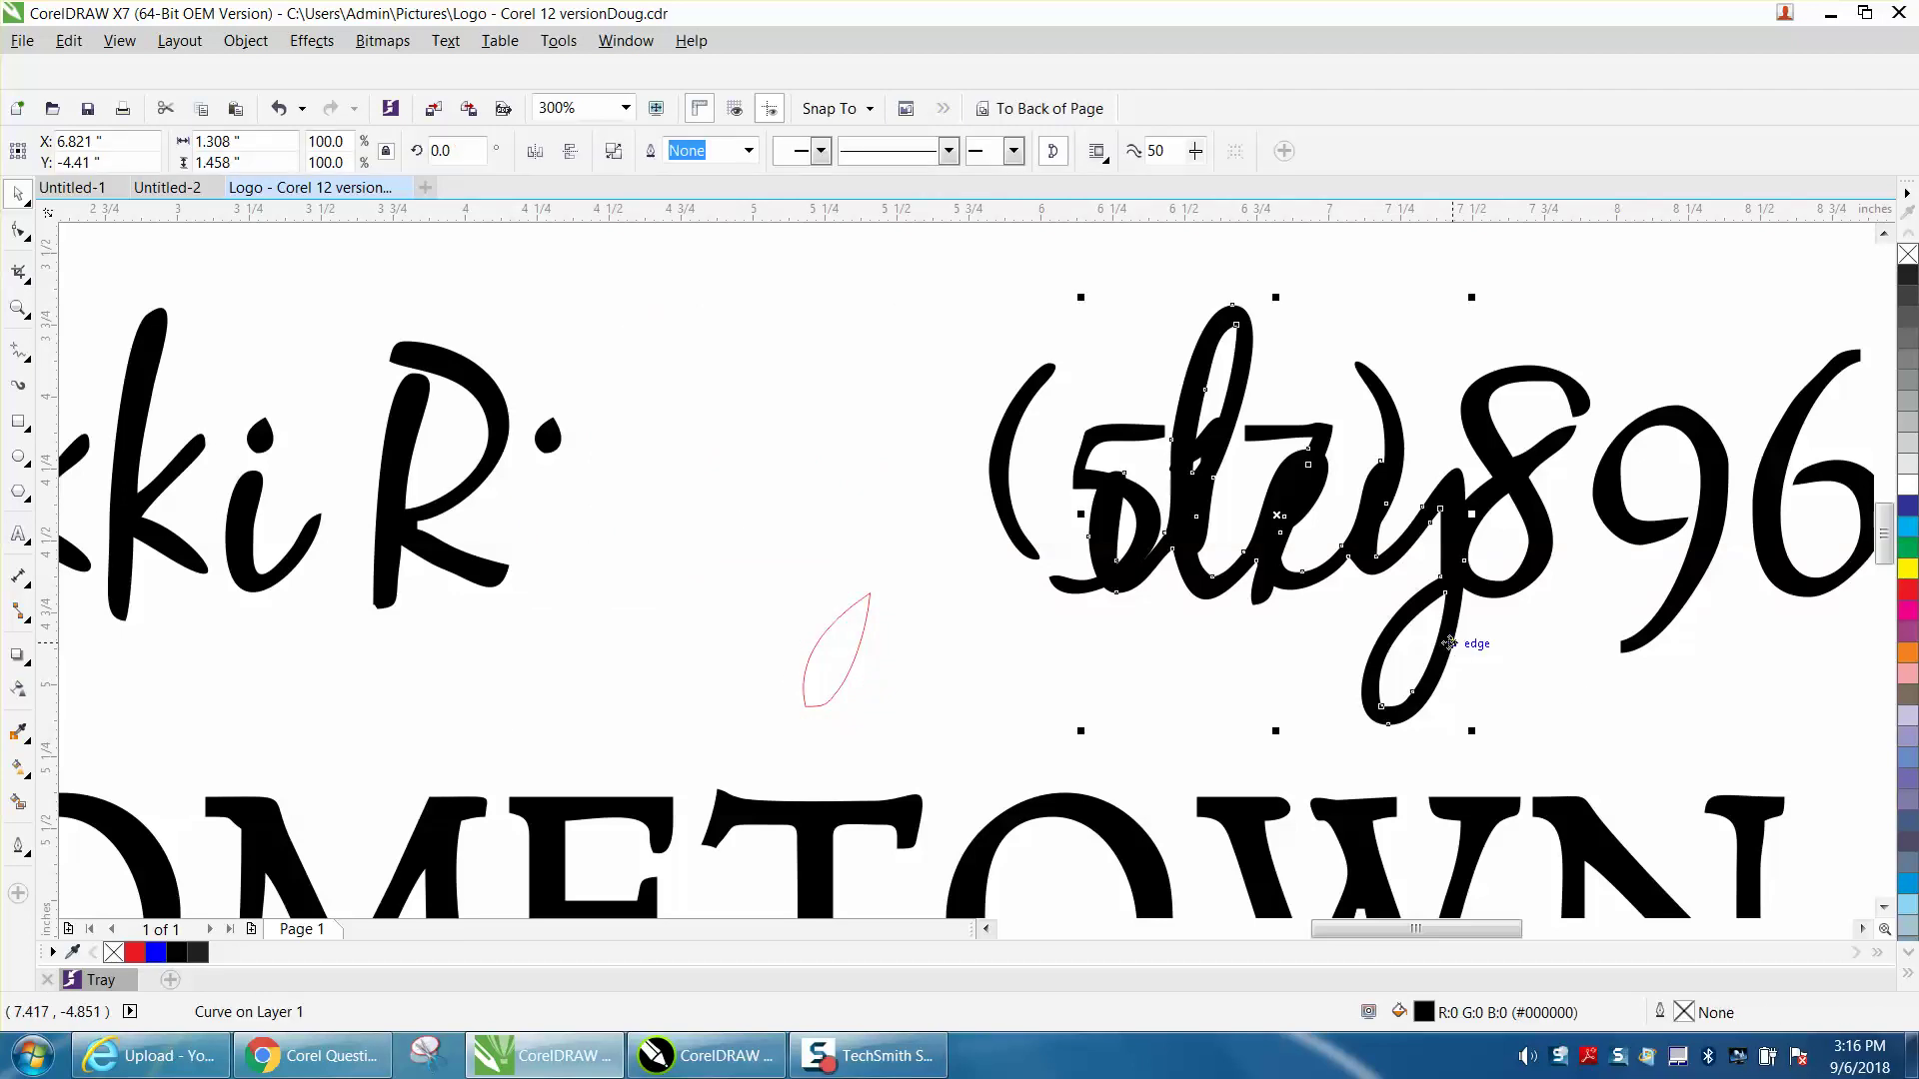
click(865, 622)
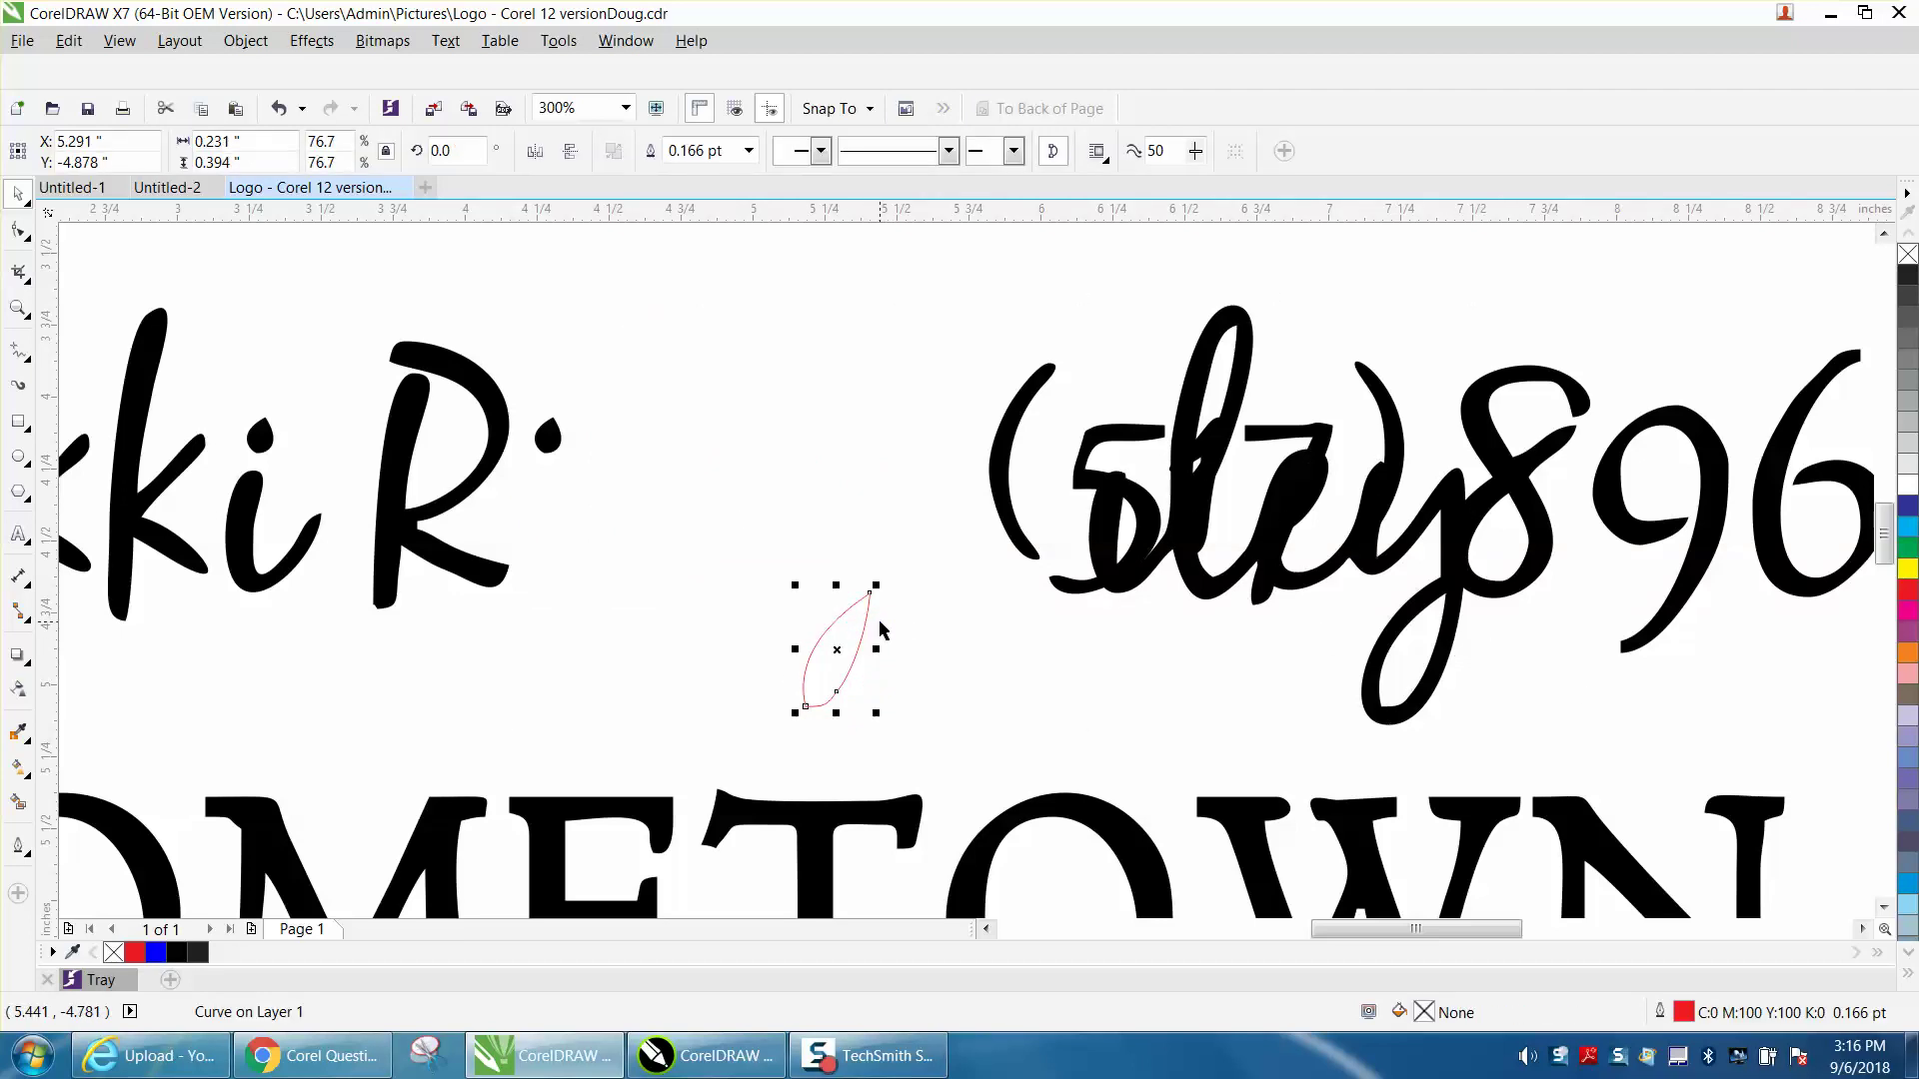
key(Delete)
click(1409, 702)
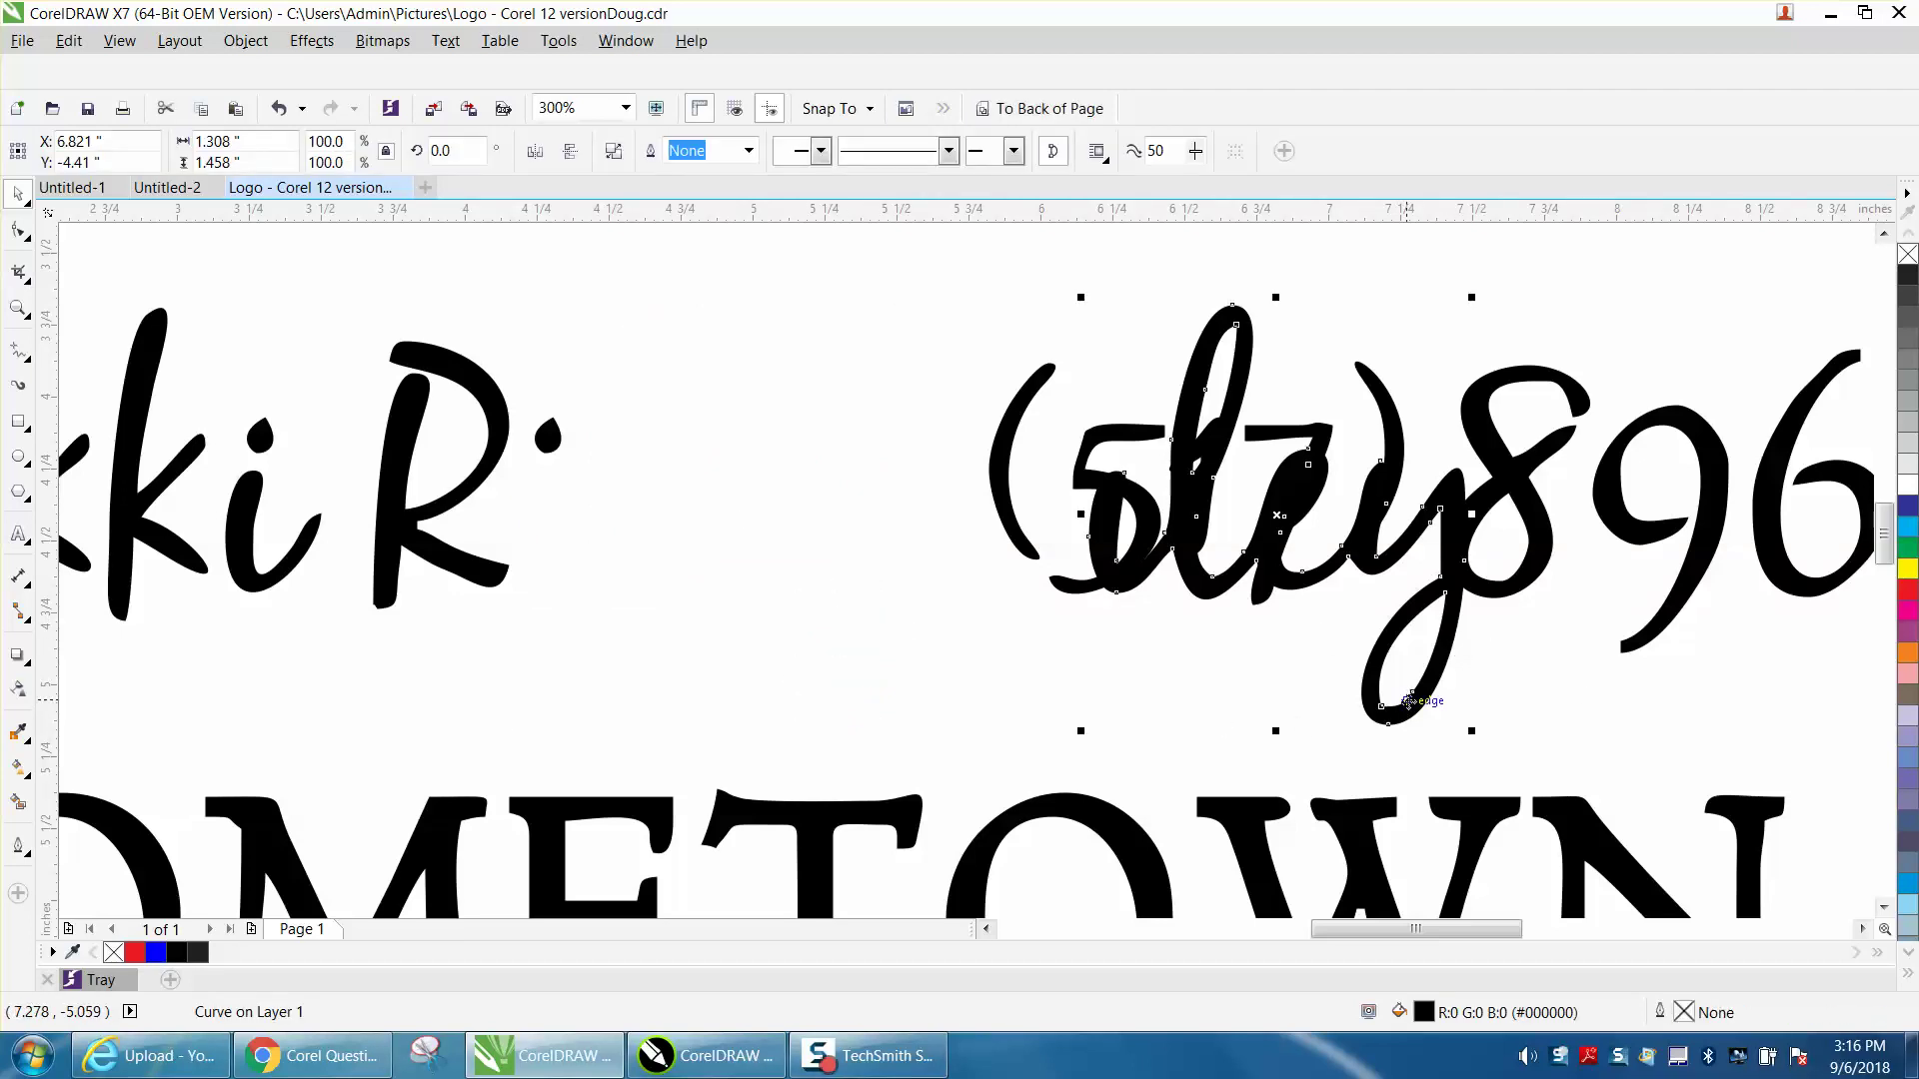
key(ctrl+z)
click(933, 394)
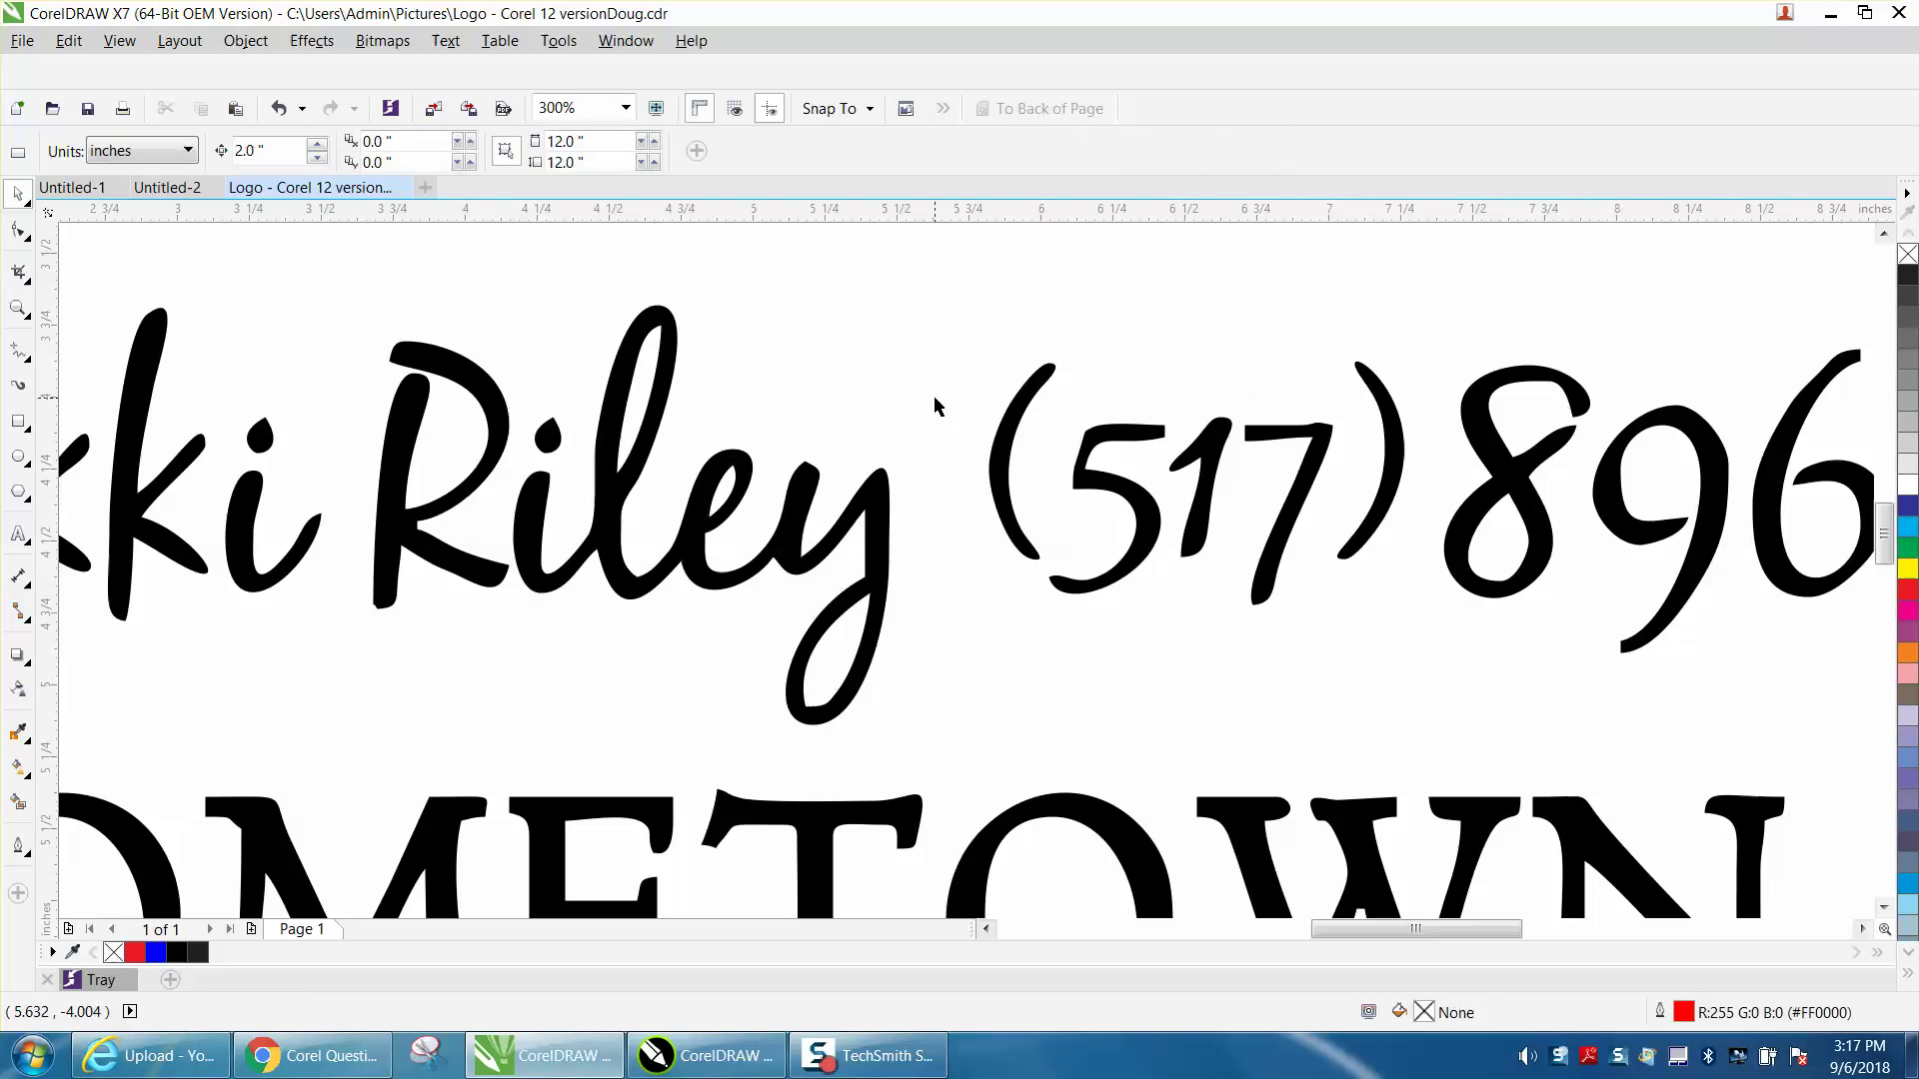
scroll(933, 394, down, 2)
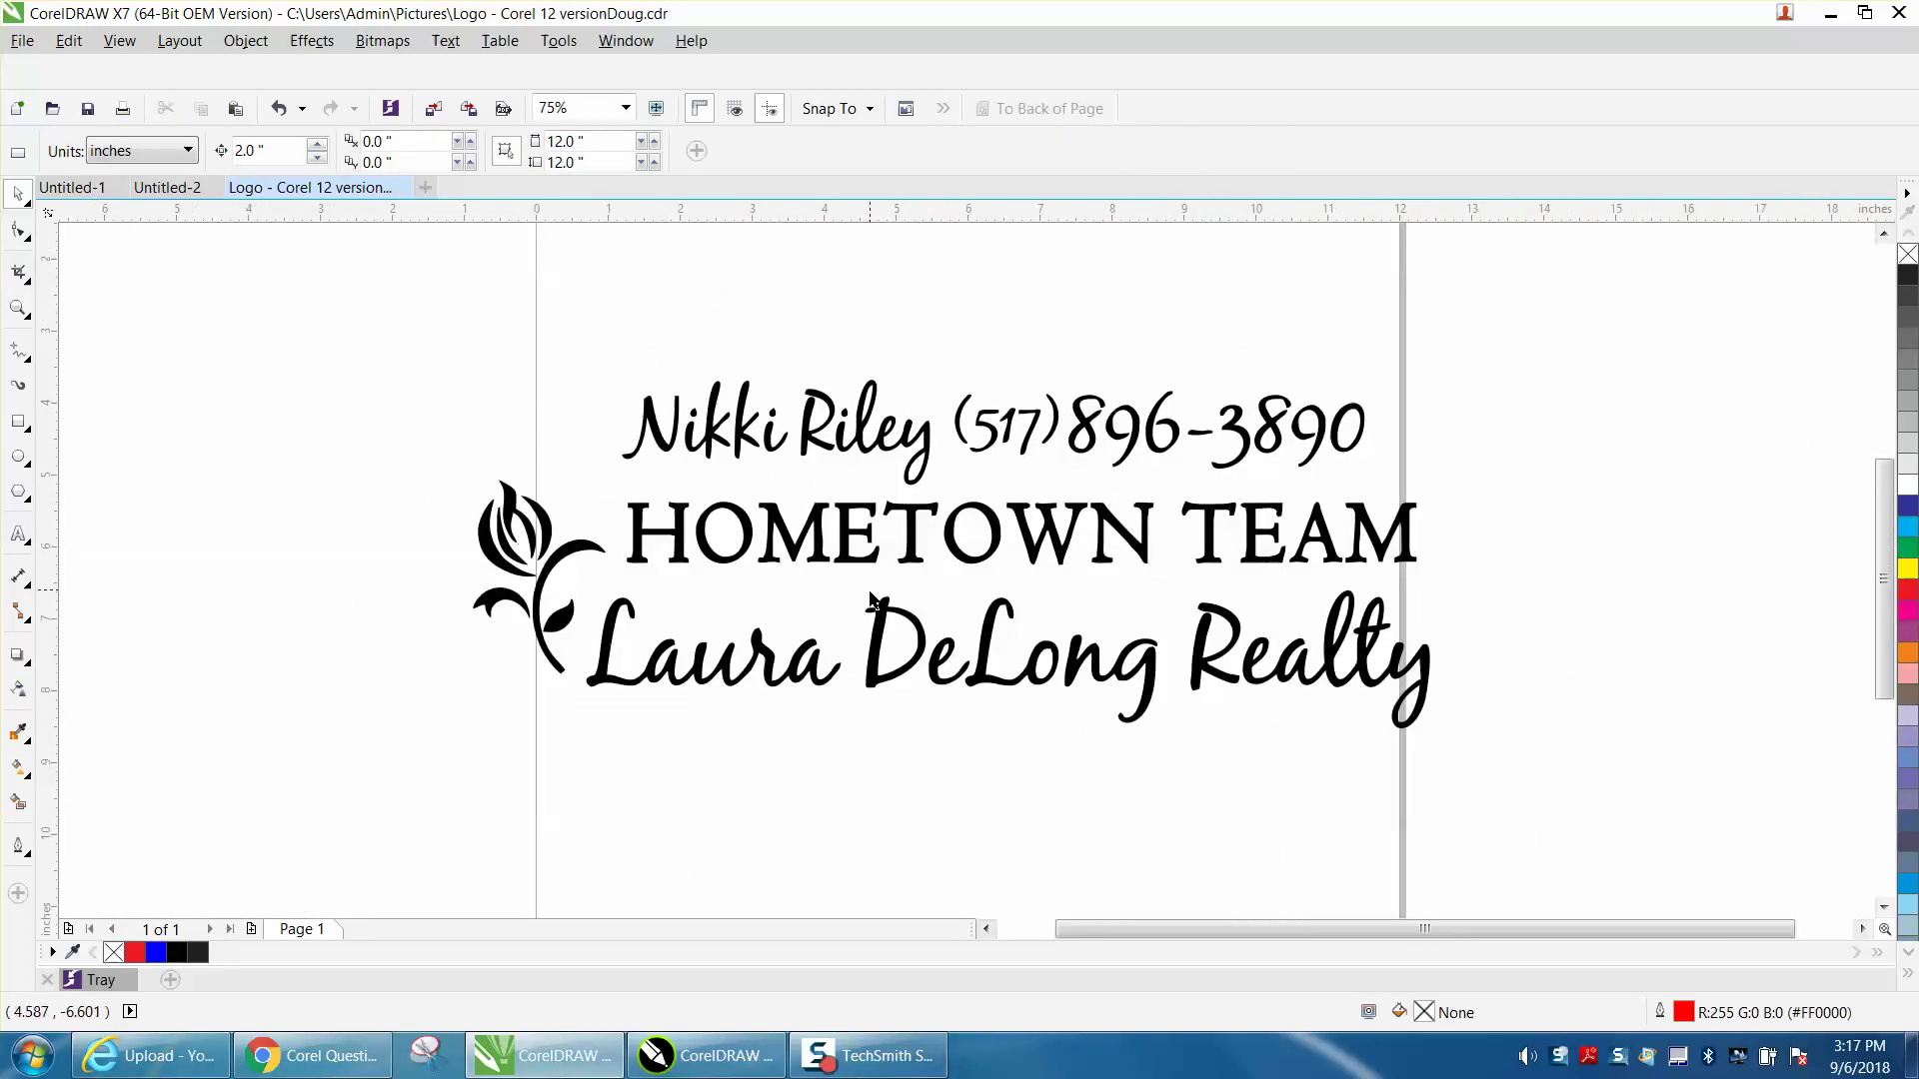